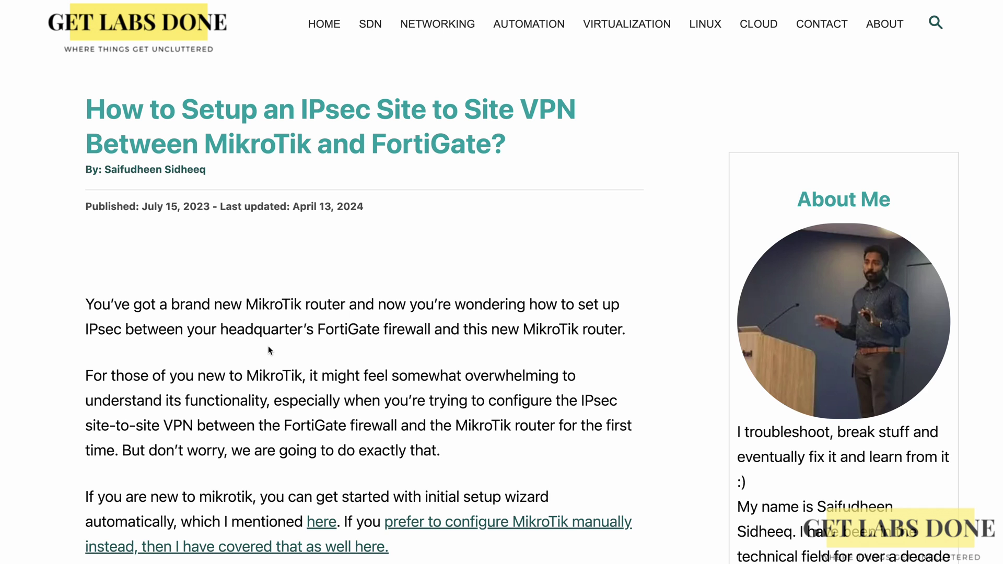
Step: Examine the site-to-site network topology diagram in the MikroTik and FortiGate IPsec VPN article
scroll(268, 345, down, 5)
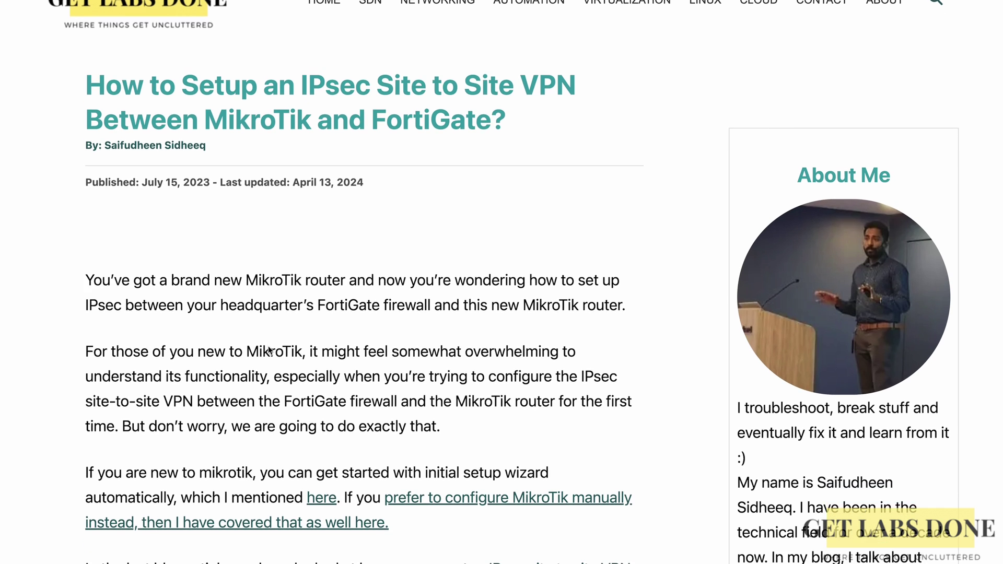
scroll(268, 349, down, 8)
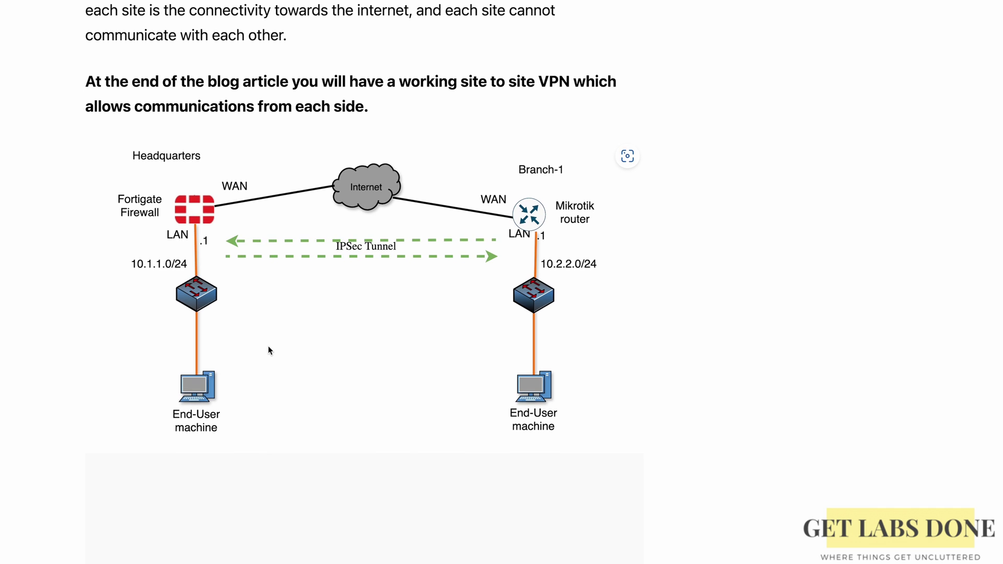
key(super+plus)
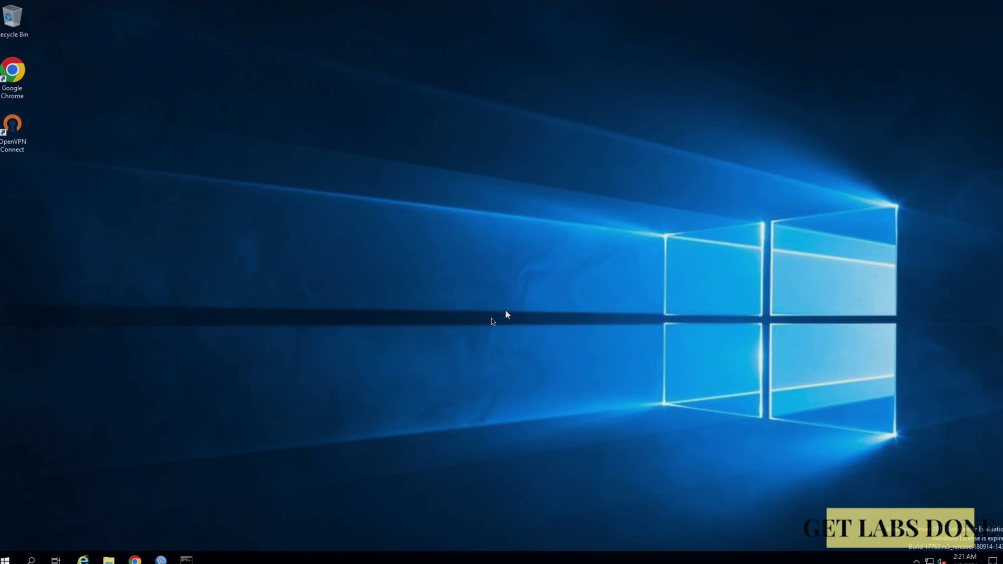
Step: Open Command Prompt on the branch Windows machine and display its IP configuration with ipconfig
click(186, 558)
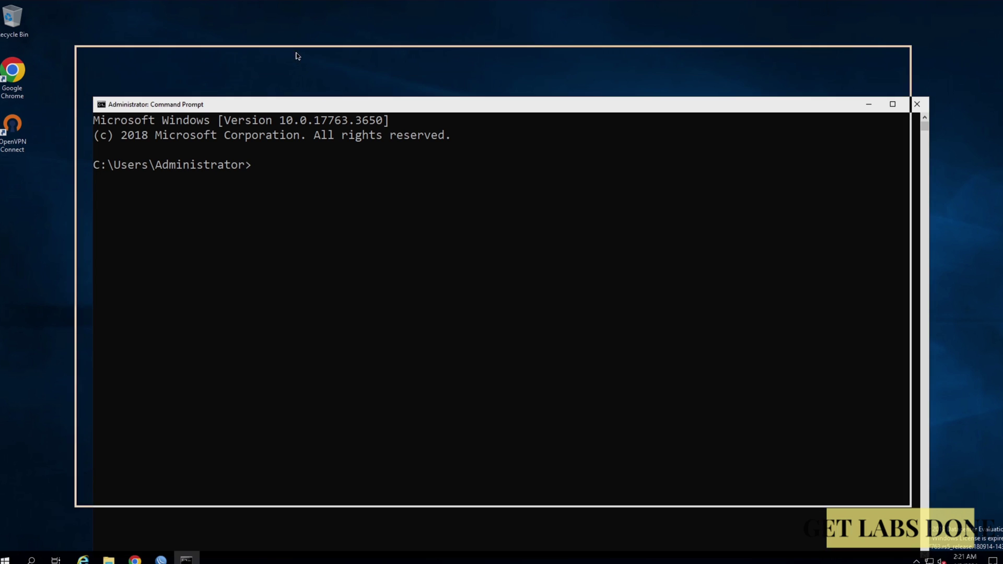
click(435, 219)
key(Escape)
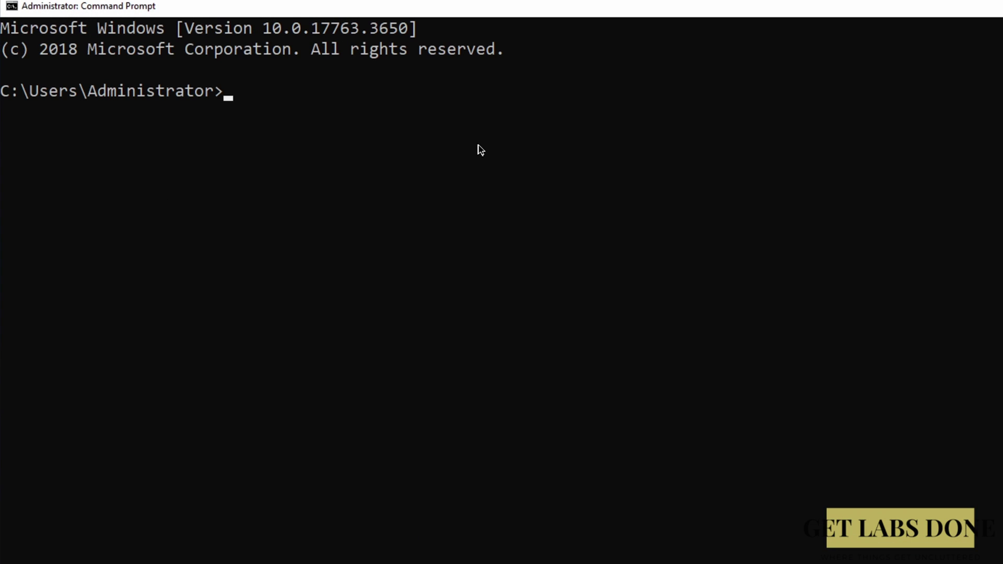
text(ipconfig)
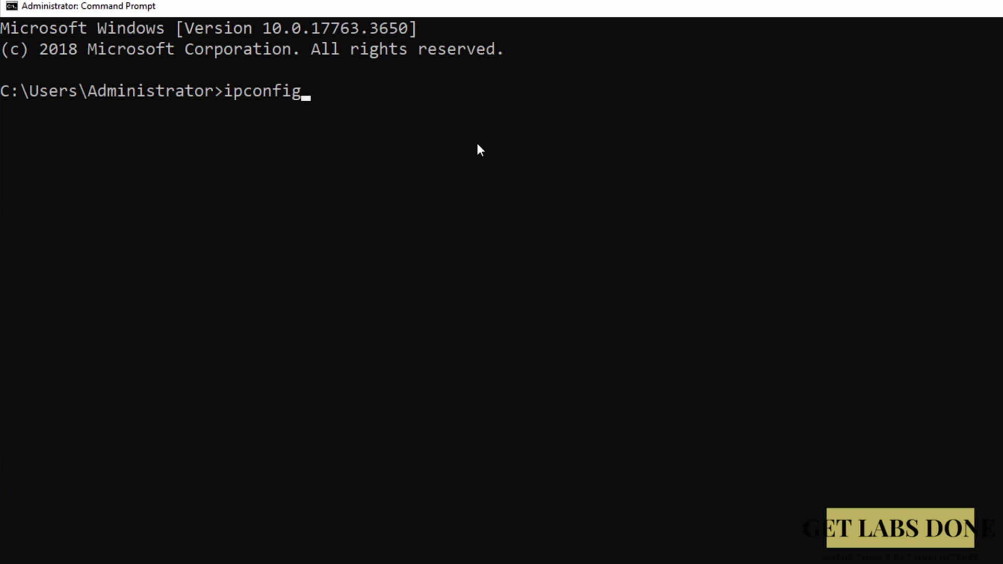
key(Return)
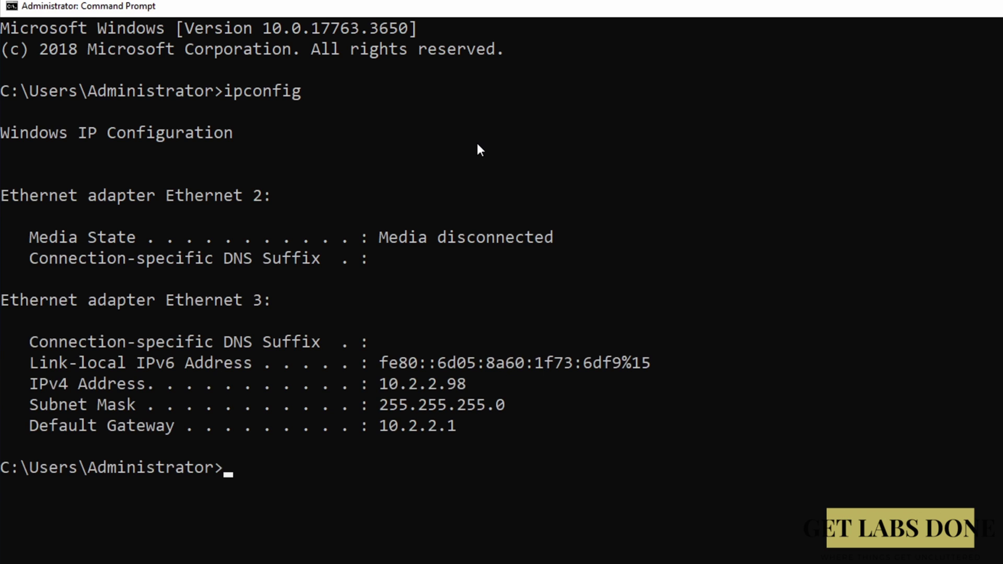
Step: Ping the branch machine's default gateway at 10.2.2.1
text(ing 10.2.)
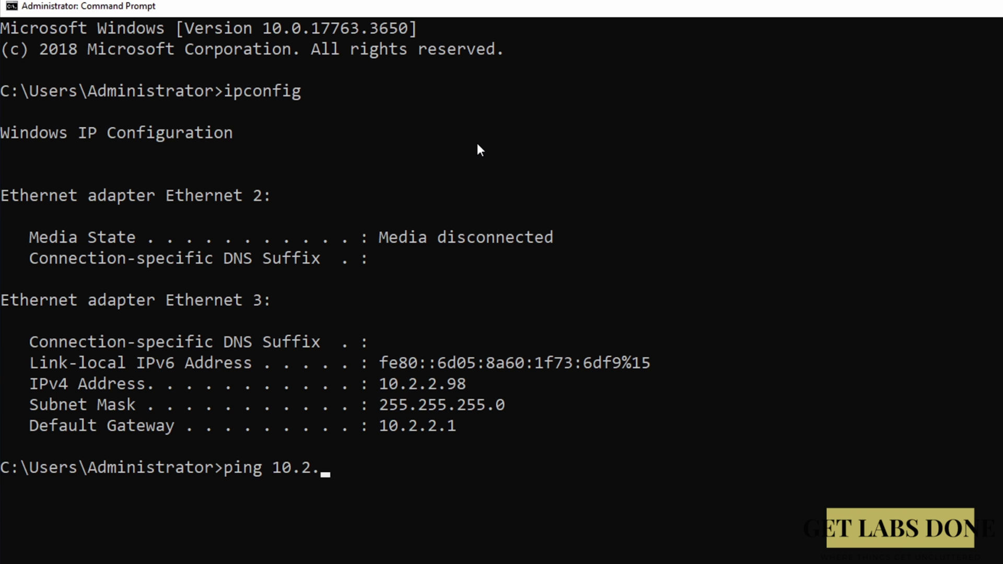
text(2.1)
key(Return)
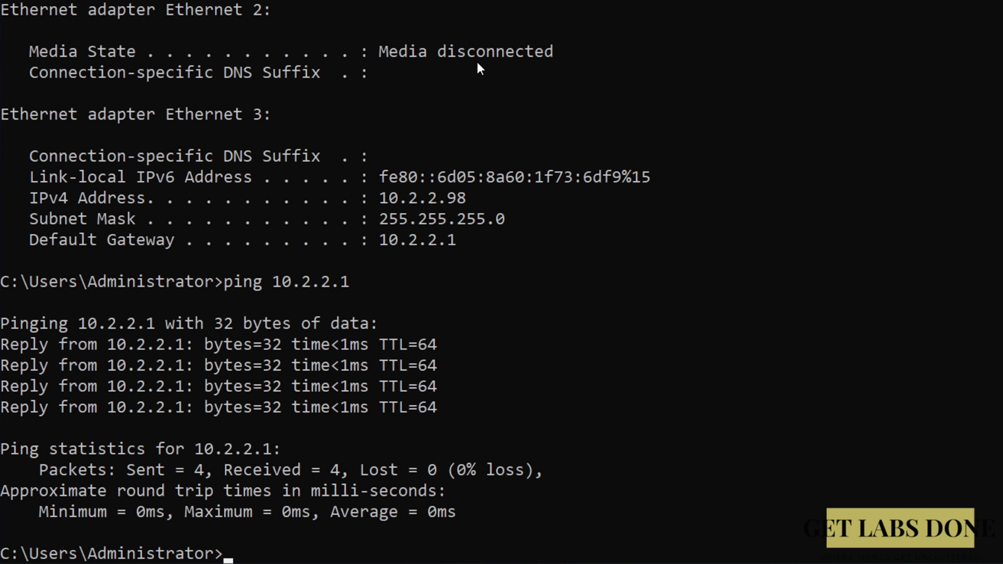
text(ng www)
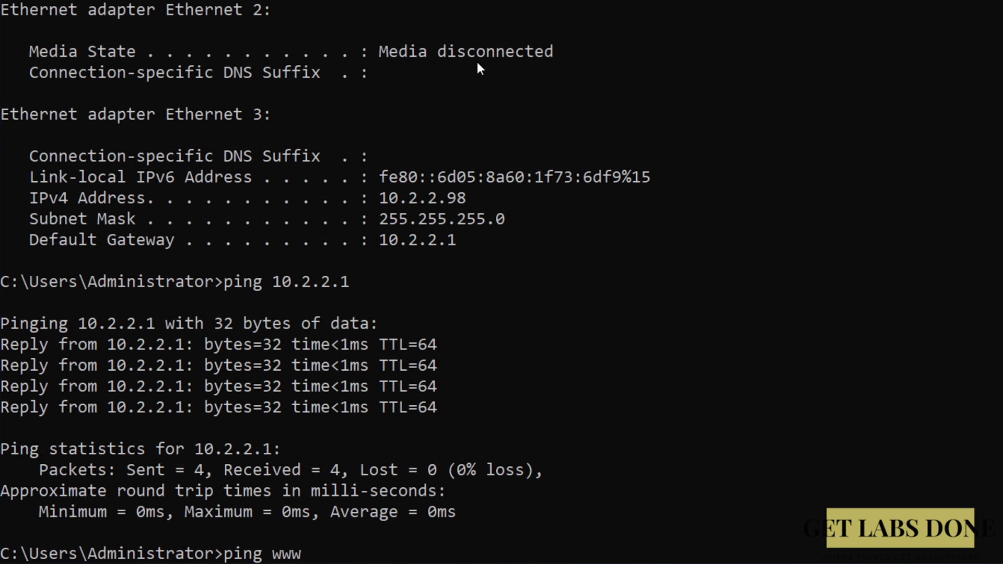
text(.google.com)
key(Return)
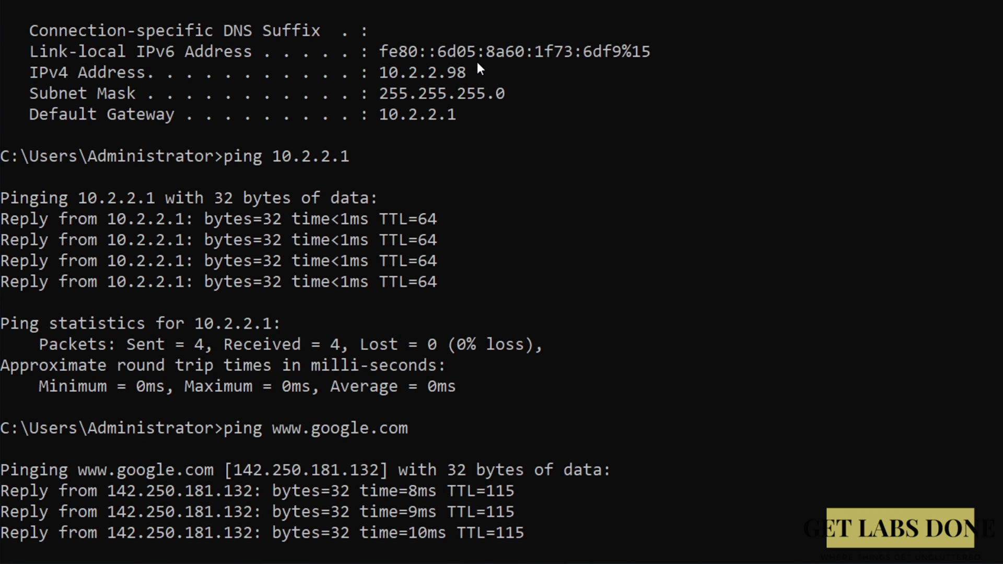
key(Return)
key(Return)
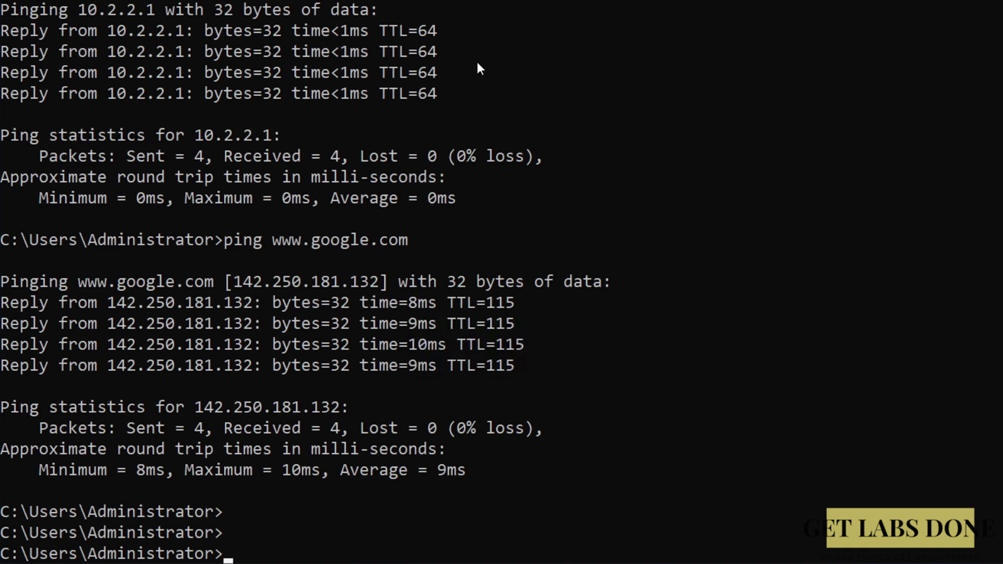
Step: Test reachability of the headquarters LAN from the branch machine by pinging 10.1.1.1
text(ping 10.1.1)
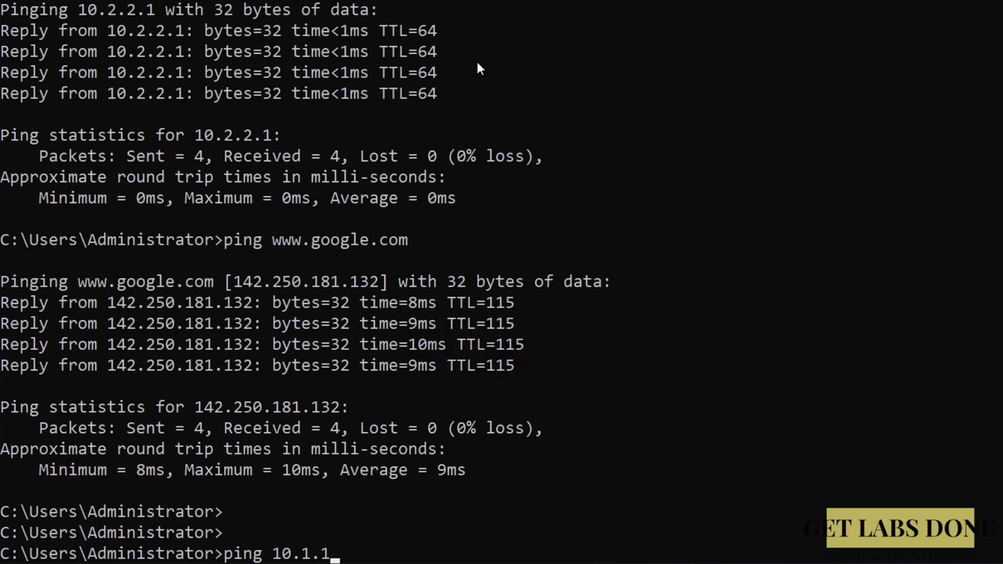
text(.1)
key(Return)
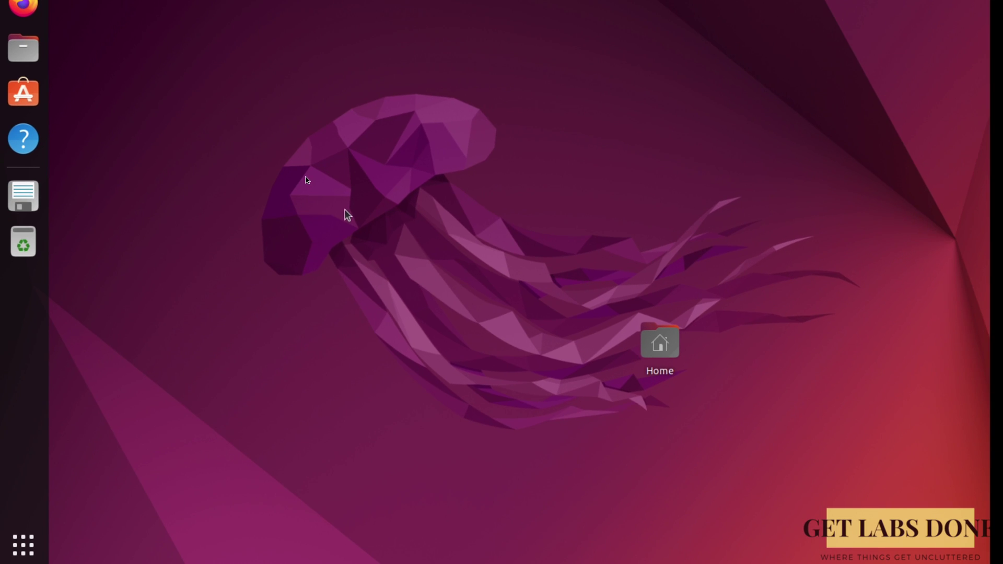
Step: Switch to the headquarters Ubuntu machine, open a terminal from the desktop and enlarge its text
right_click(343, 98)
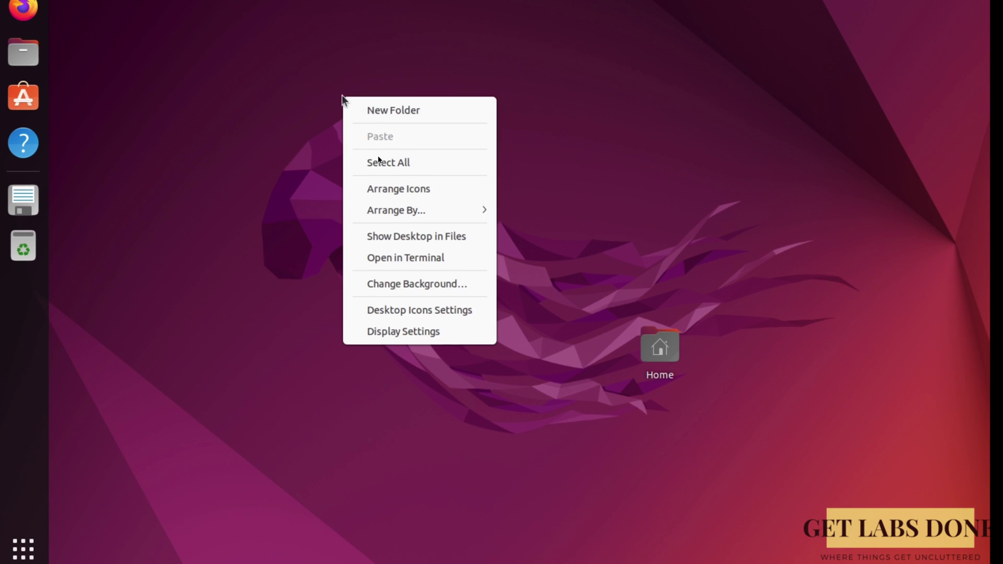
click(387, 267)
click(448, 4)
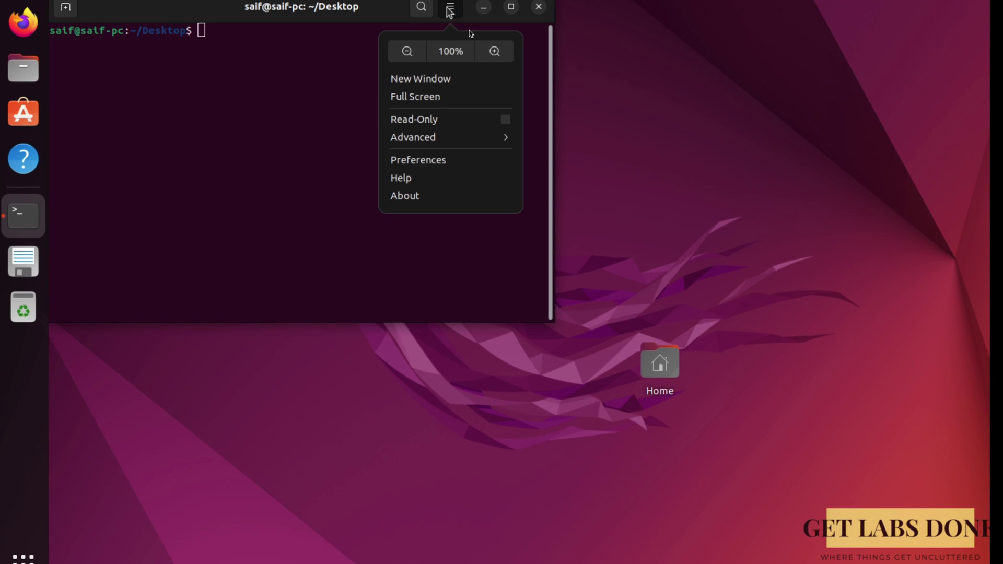
click(493, 44)
click(504, 11)
click(544, 49)
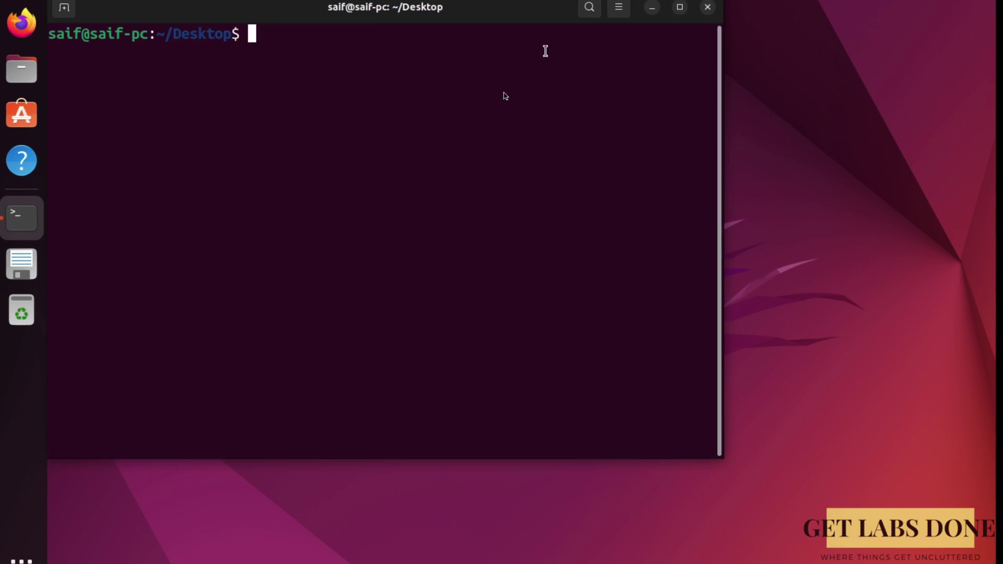
Step: List the Ubuntu machine's network addresses with ip addr and highlight the IPv4 address of interface ens3
text(ip addr)
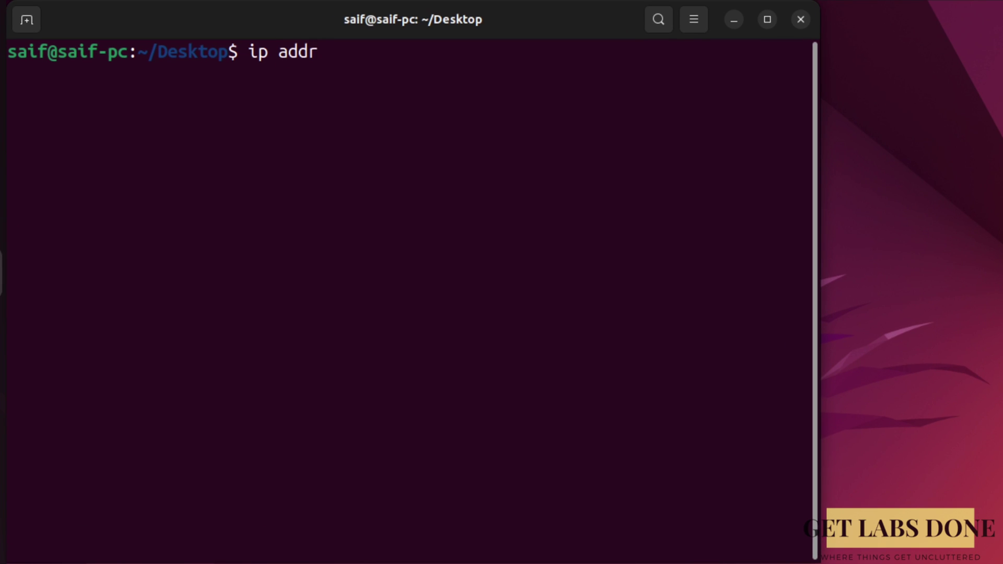
key(Return)
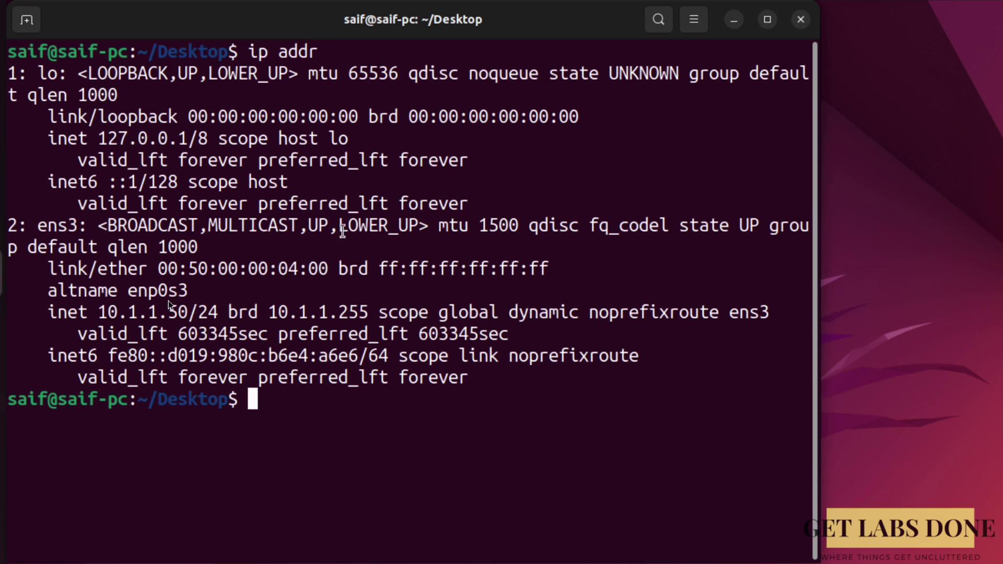
drag(98, 313, 217, 313)
click(443, 402)
Step: Ping the headquarters gateway 10.1.1.1 with a count of 2 packets
text(ping )
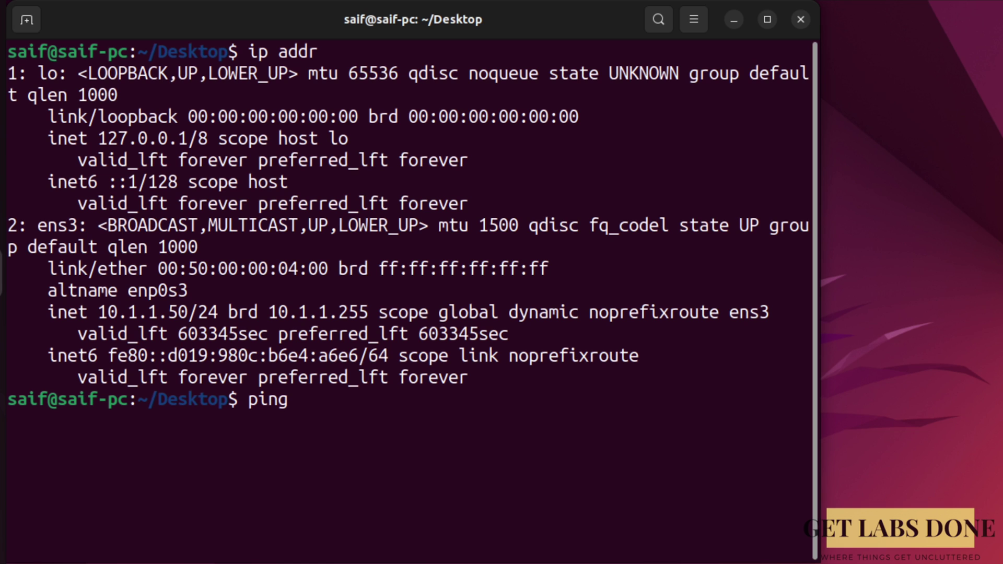
text(-c 2 w10)
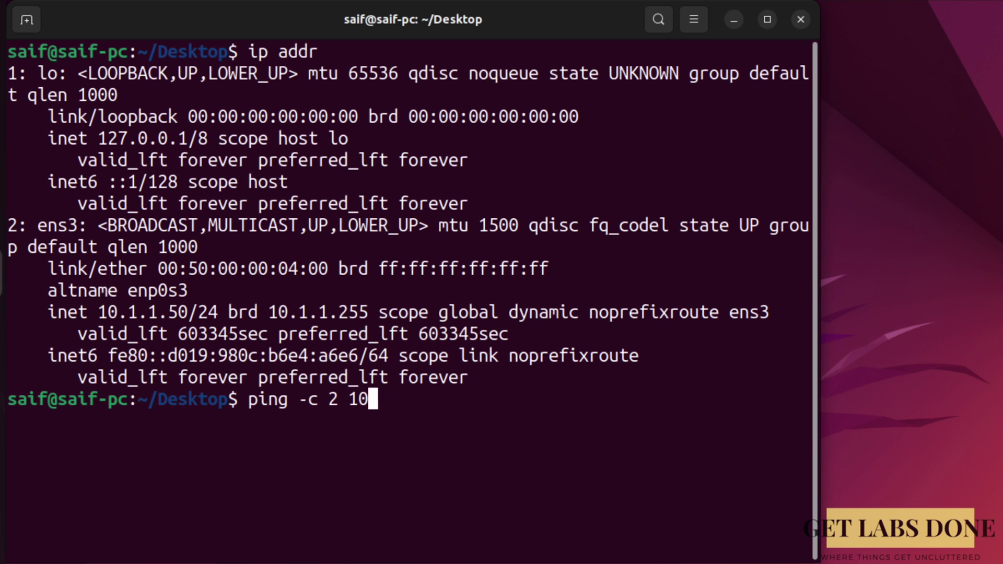
text(.1.1.1)
key(Return)
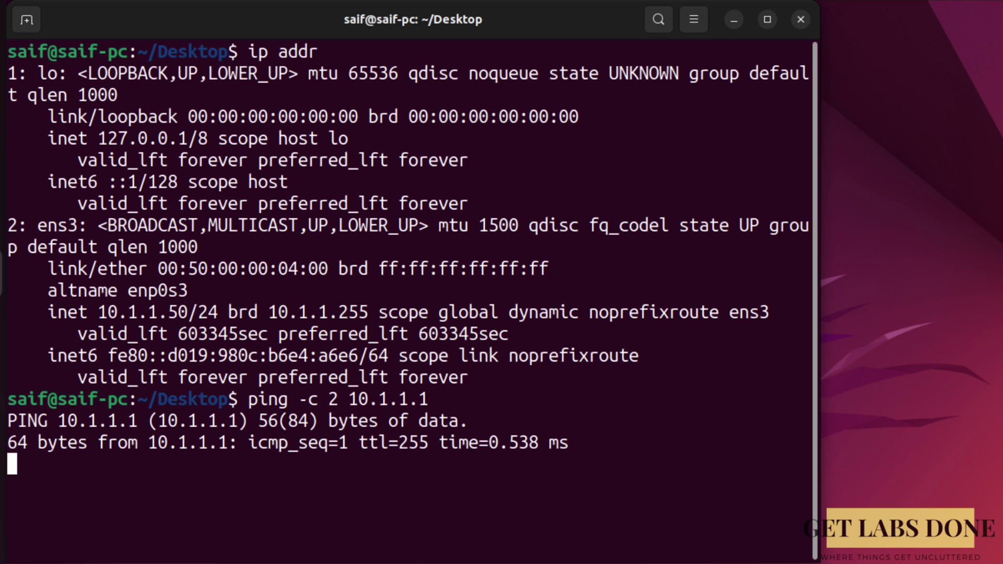
text(pi)
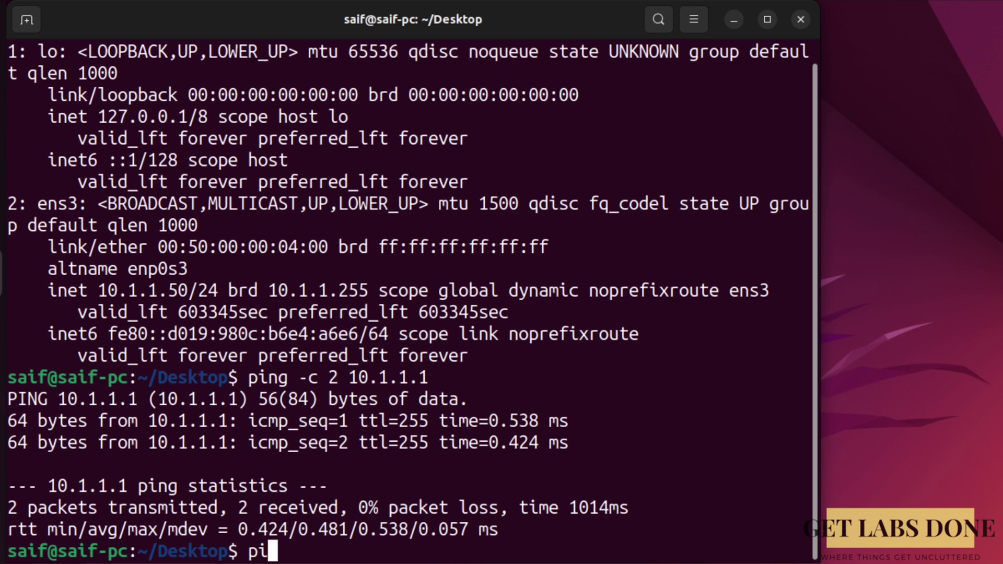
key(Up)
key(BackSpace)
key(BackSpace)
key(BackSpace)
key(BackSpace)
key(BackSpace)
key(BackSpace)
key(BackSpace)
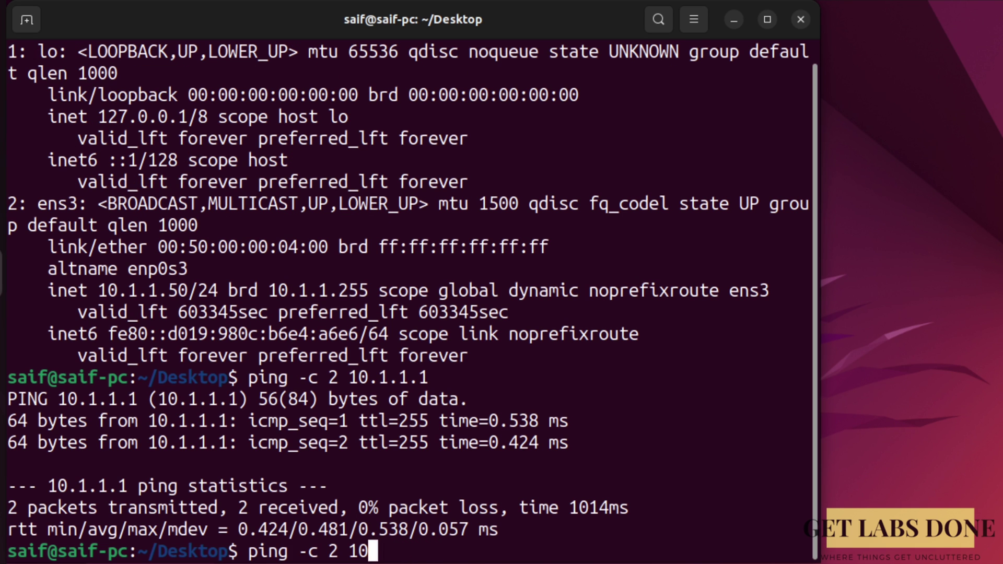
key(BackSpace)
text(www.goo)
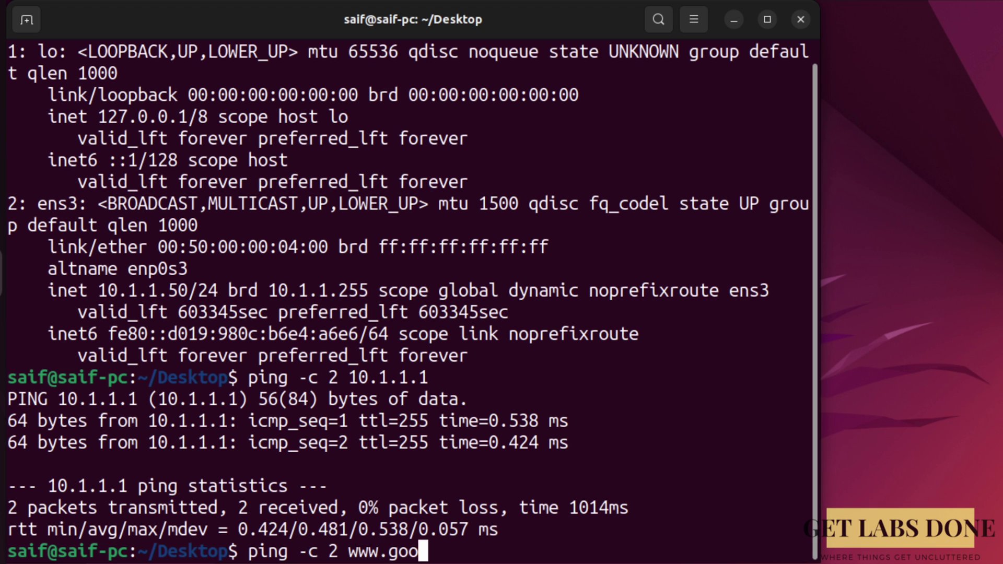
text(gle.com)
key(Return)
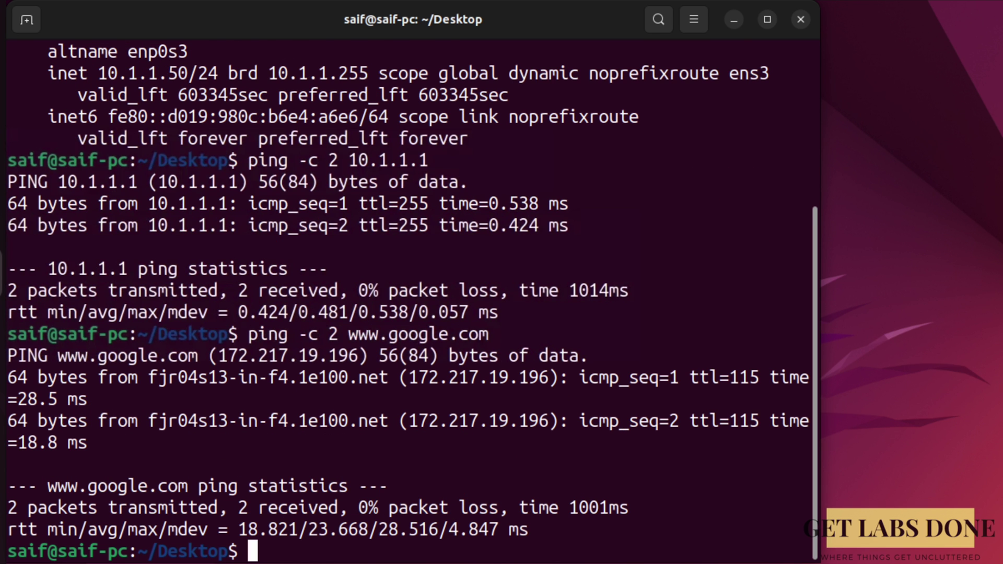
key(Return)
key(Return)
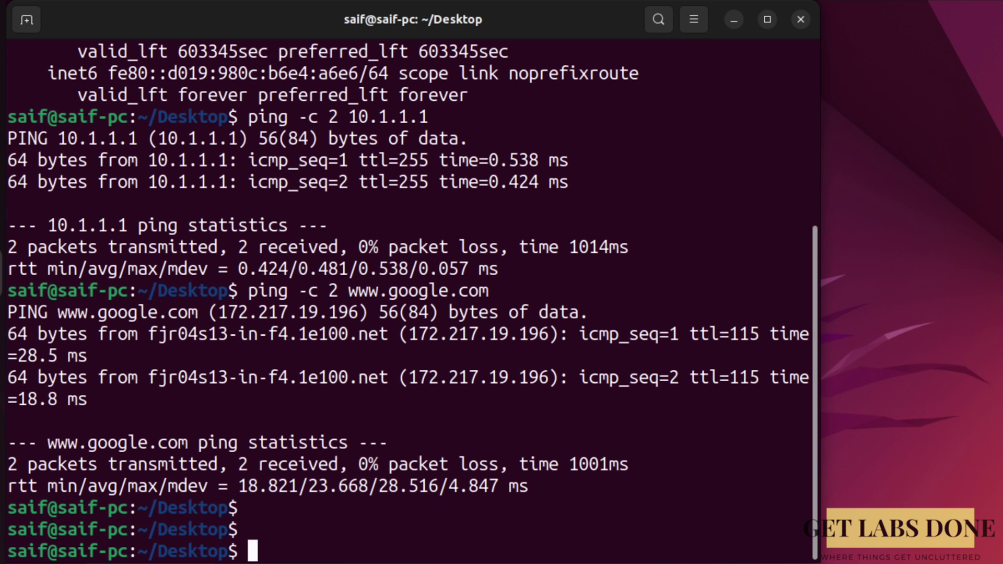
Step: Test reachability of the branch LAN from the headquarters machine by pinging 10.2.2.1
text(ping 10.2.2)
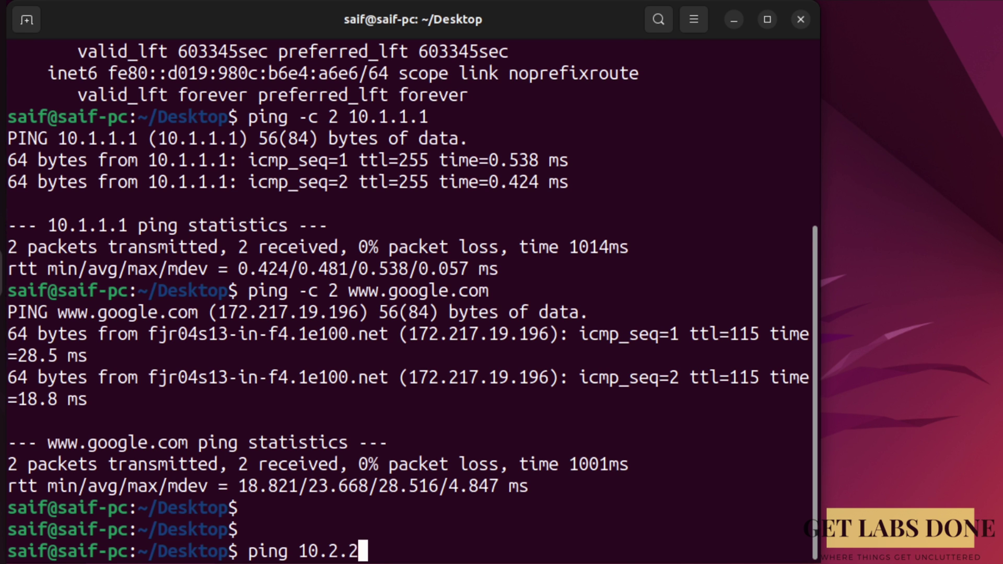
text(.1)
key(Return)
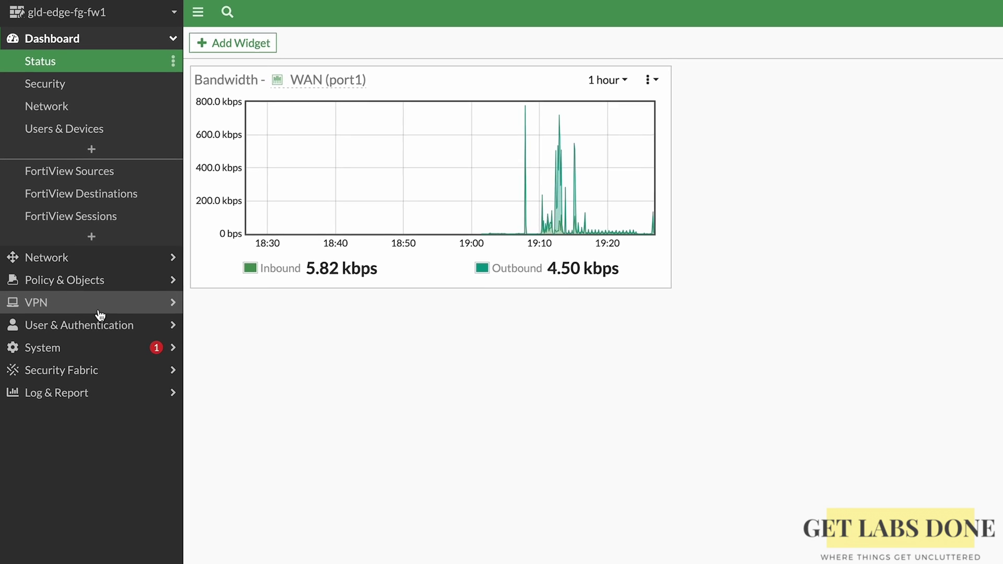
Step: Switch to the FortiGate web interface, start a new IPsec tunnel and name it mik-br1
click(99, 308)
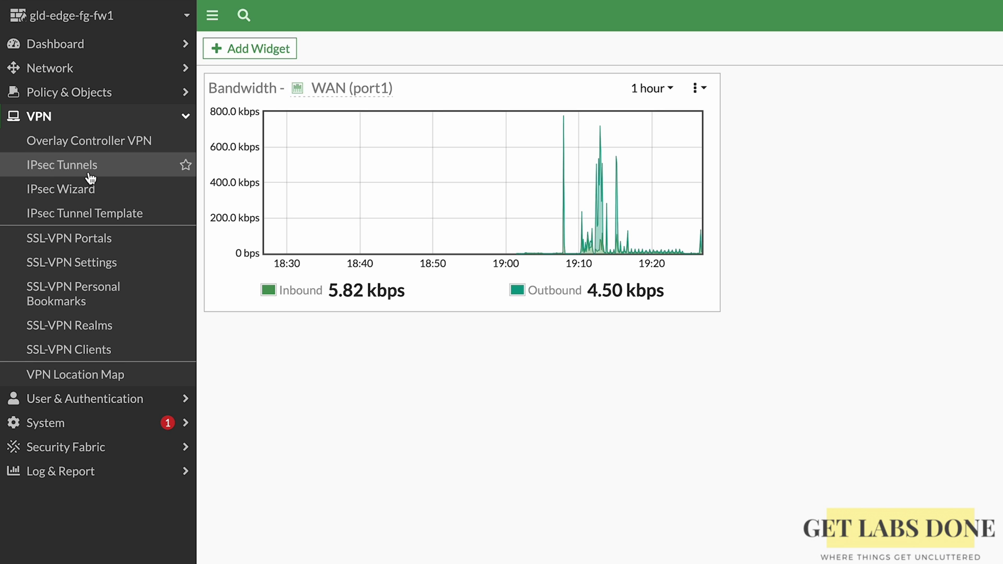
click(90, 166)
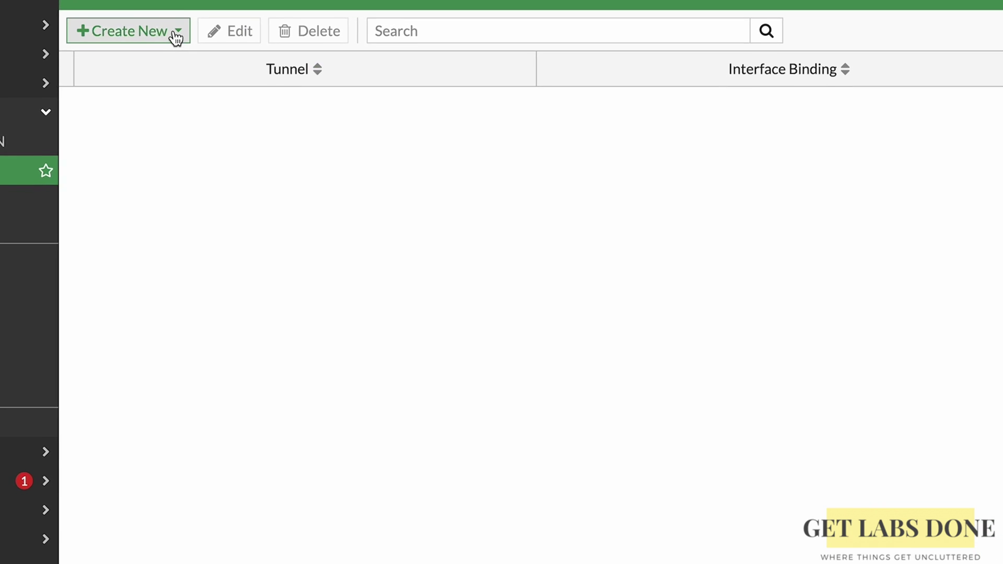
click(285, 48)
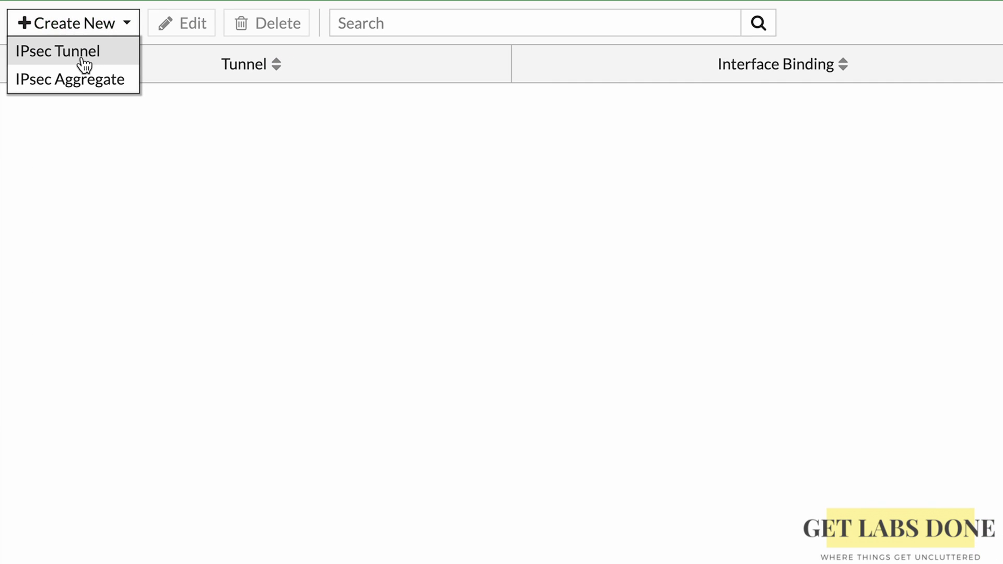
click(84, 63)
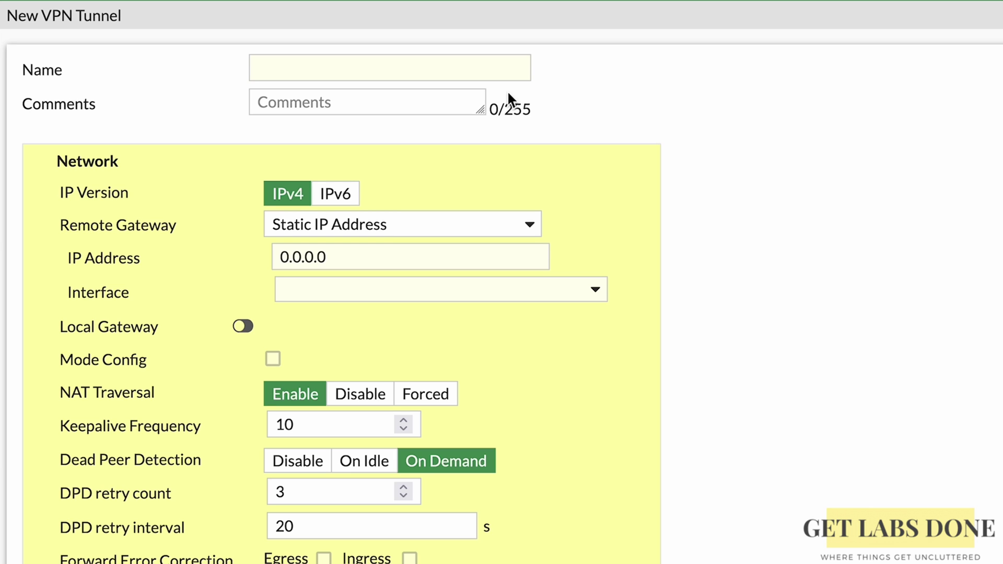
click(466, 70)
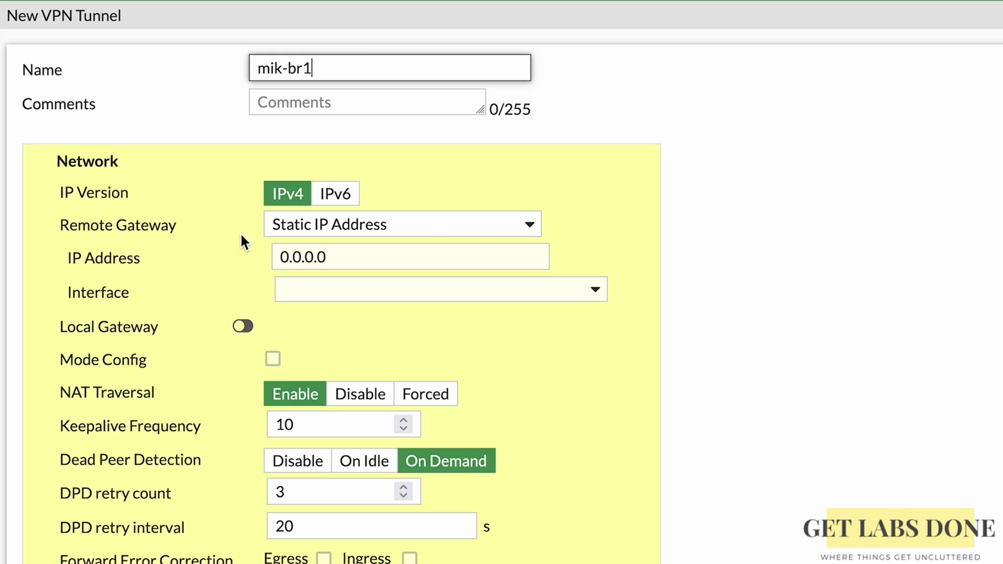
click(365, 104)
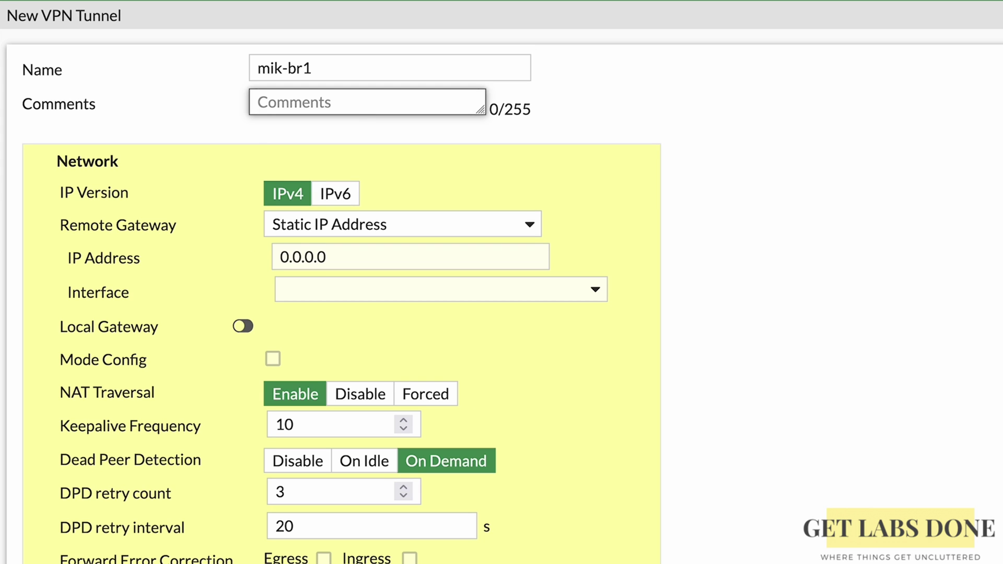
Step: Enter the comment "Connected to Mikrotik branch1" for the new VPN tunnel
text(Connected to Mikr)
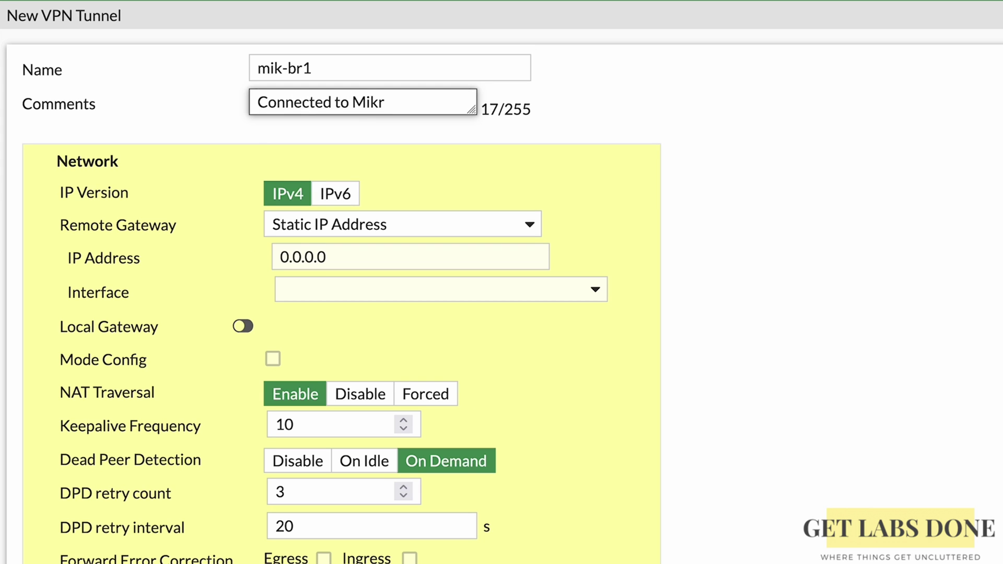
text(otik branch1)
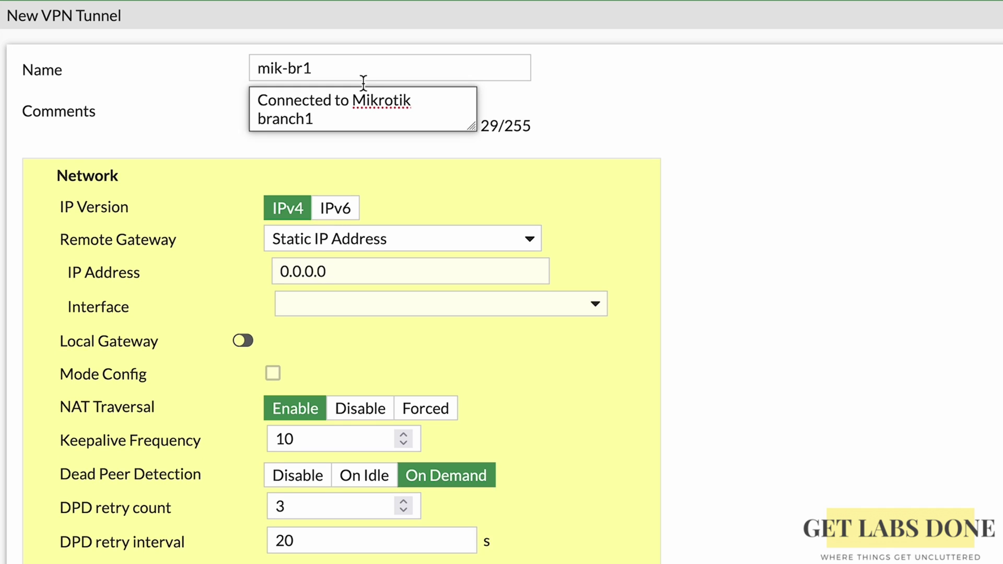
triple_click(421, 123)
Step: Set the remote gateway's static IP address to 9.9.9.102 and choose WAN (port1) as the tunnel interface
click(379, 270)
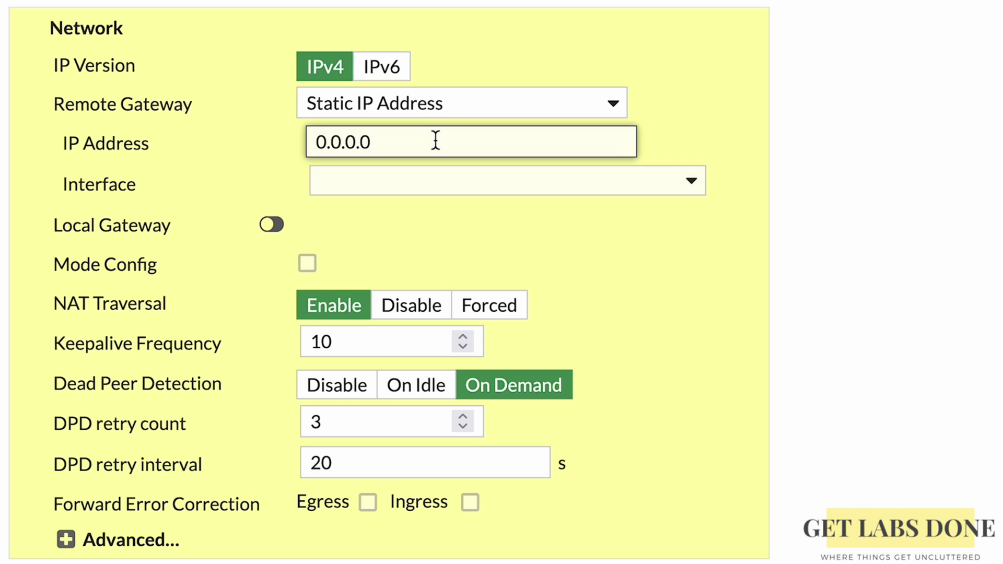
drag(433, 139, 288, 126)
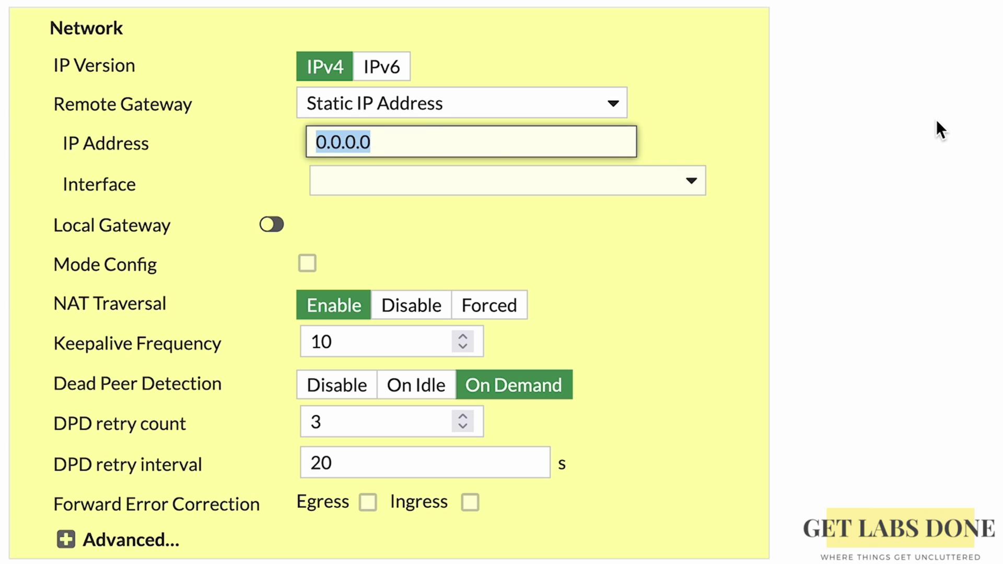
text(9.9.9.)
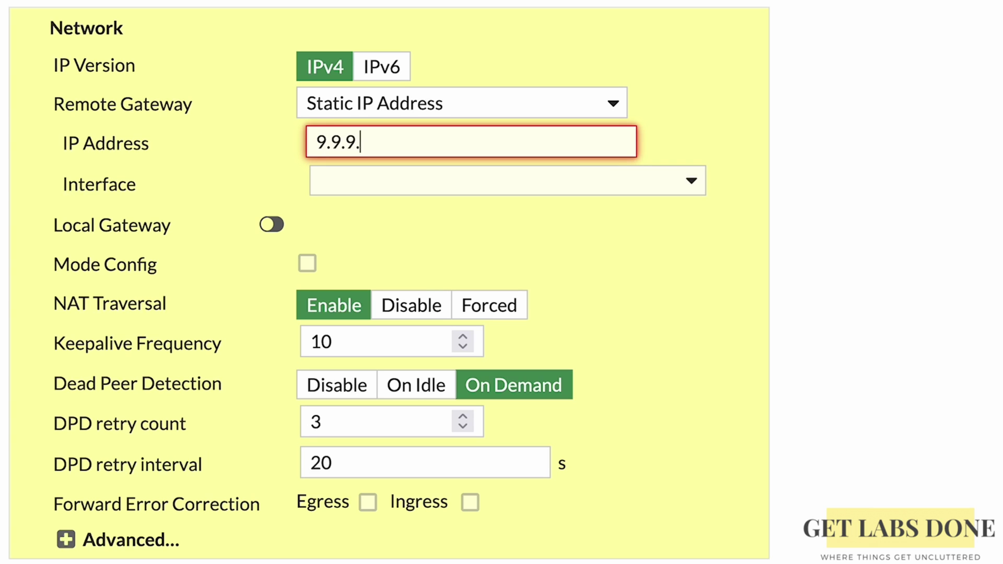
text(102)
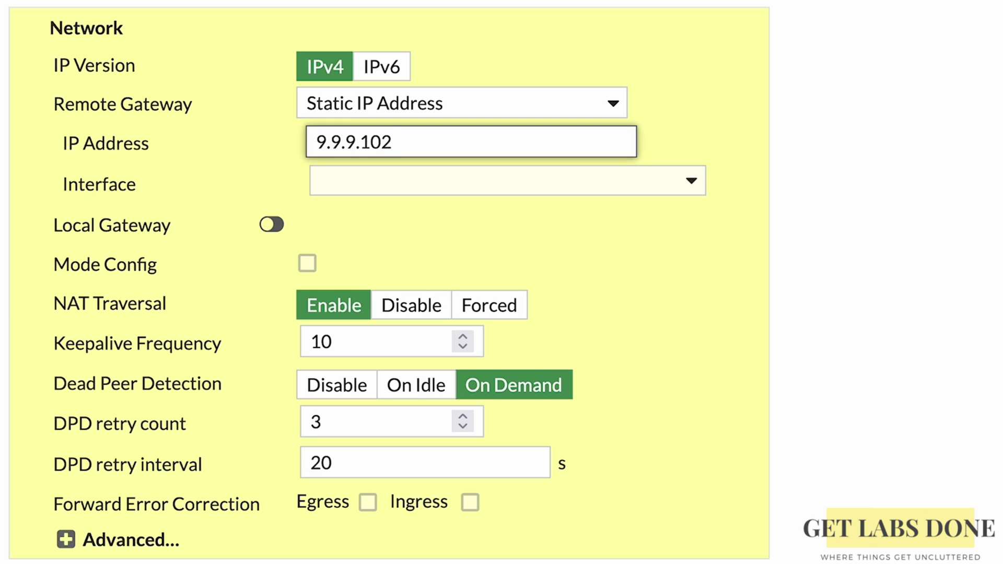
click(671, 203)
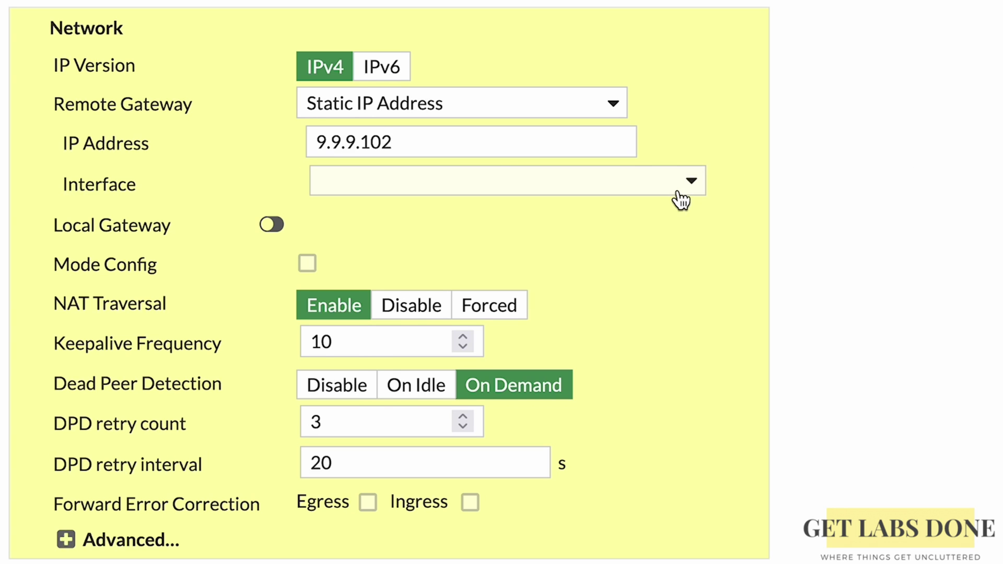
click(679, 191)
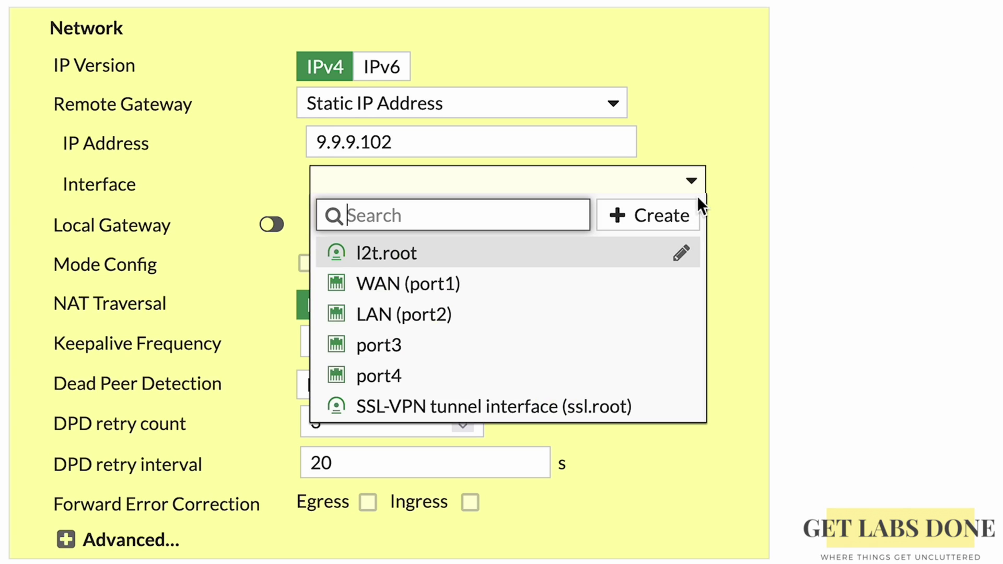
click(440, 295)
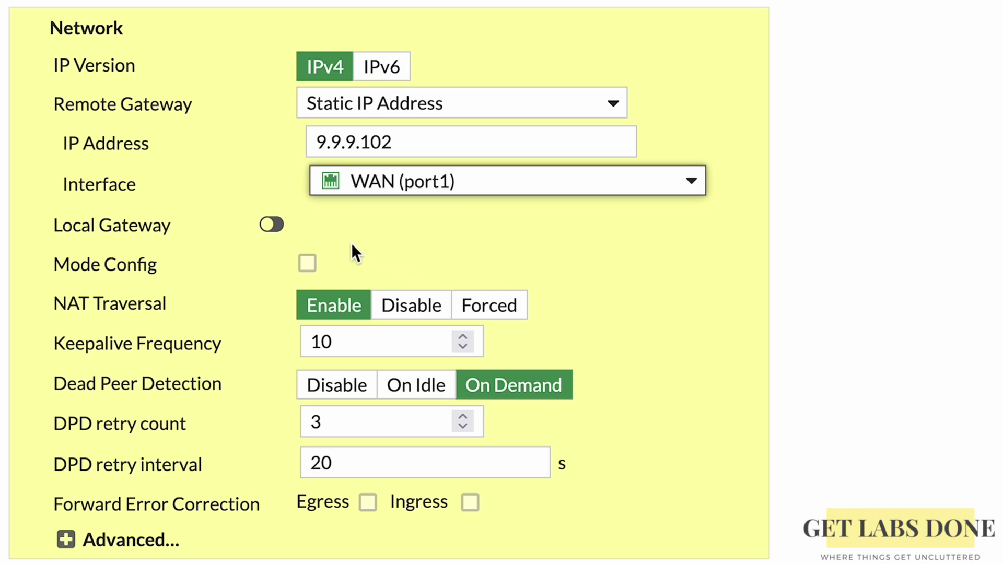
Step: Enable the local gateway with the primary IP and disable NAT traversal
click(282, 224)
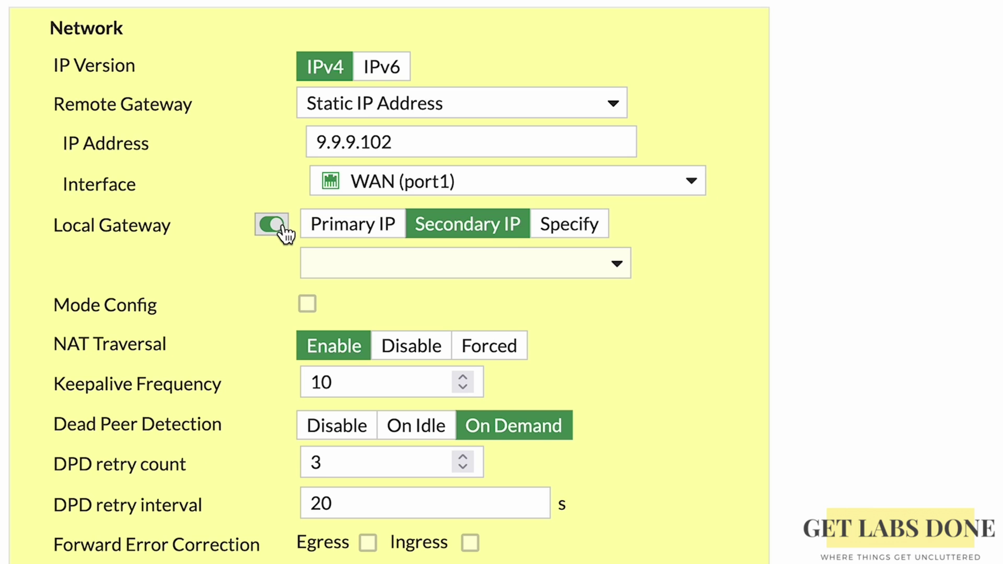
click(352, 233)
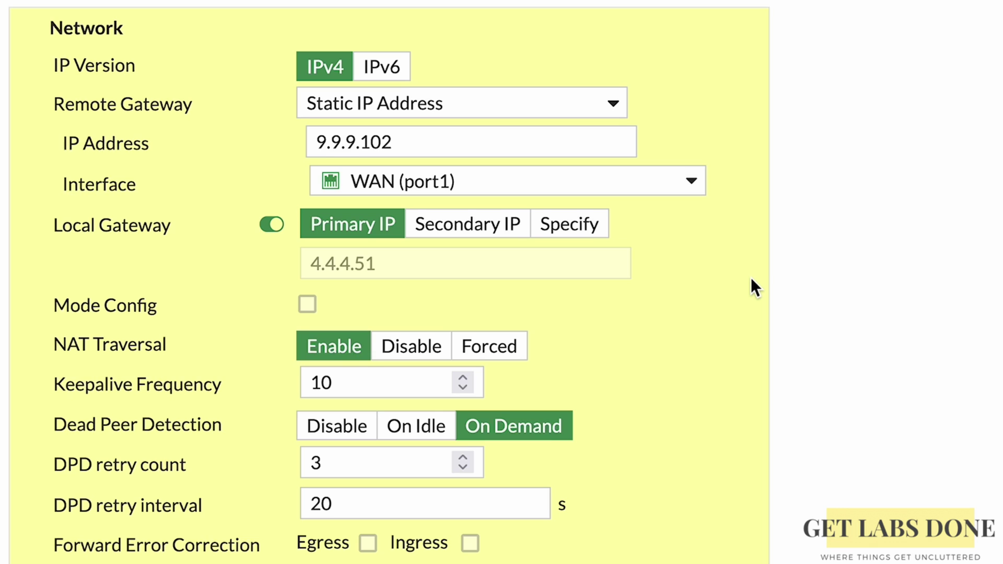
click(410, 354)
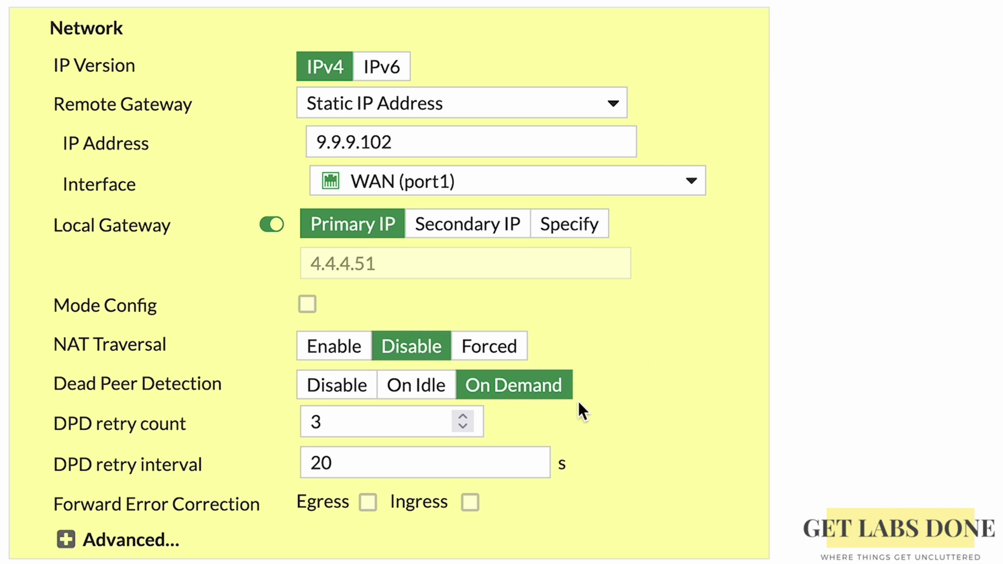
Step: Enter the pre-shared key for authentication and set the IKE version to 2
scroll(501, 528, down, 5)
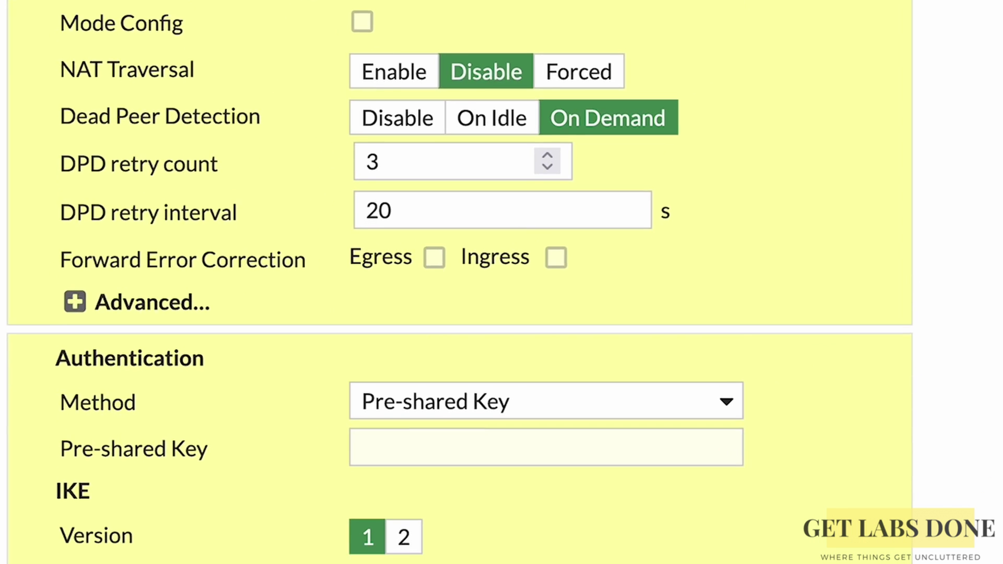
scroll(502, 282, down, 3)
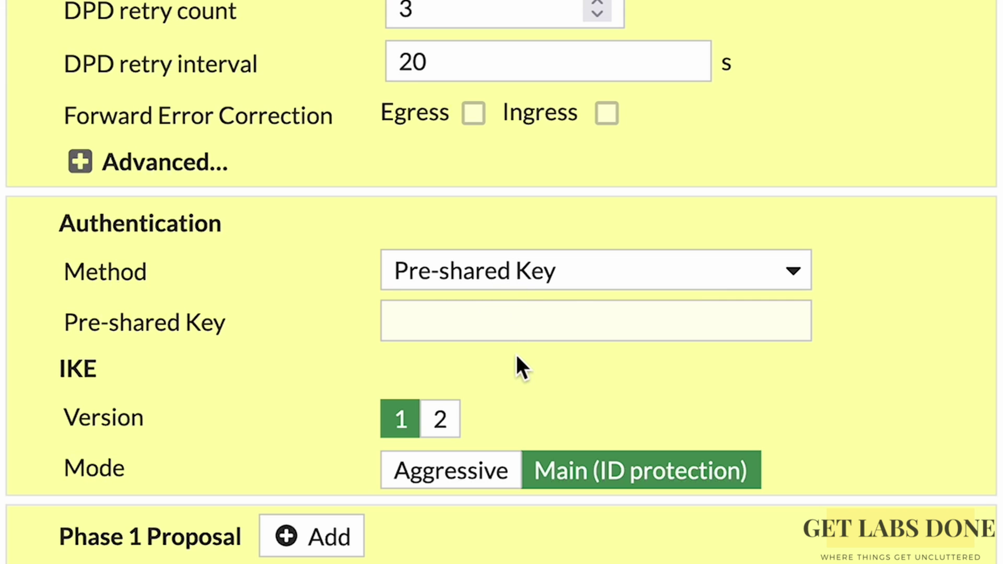
click(519, 339)
text(•••••••••)
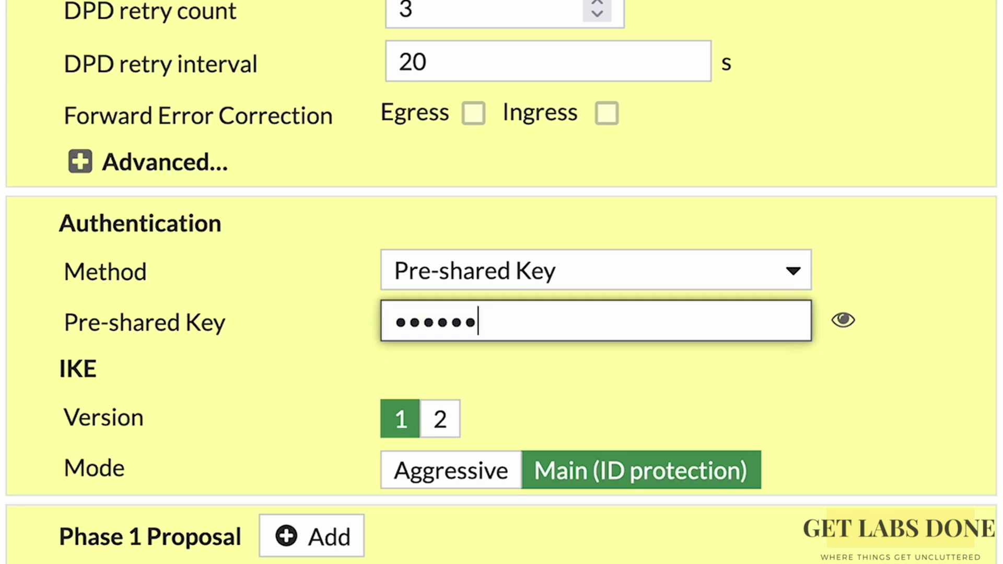
text(••••••••)
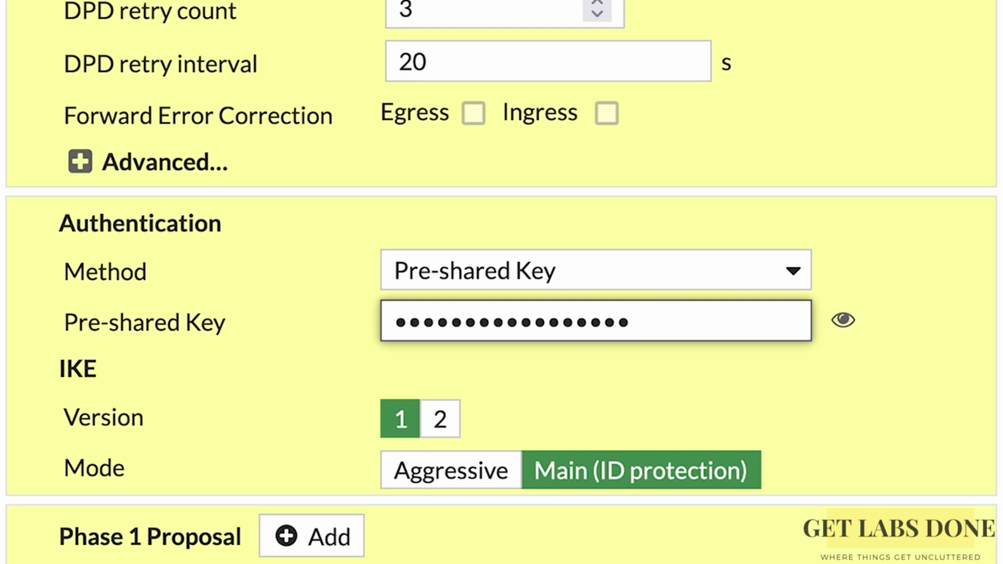
text(•••)
click(440, 419)
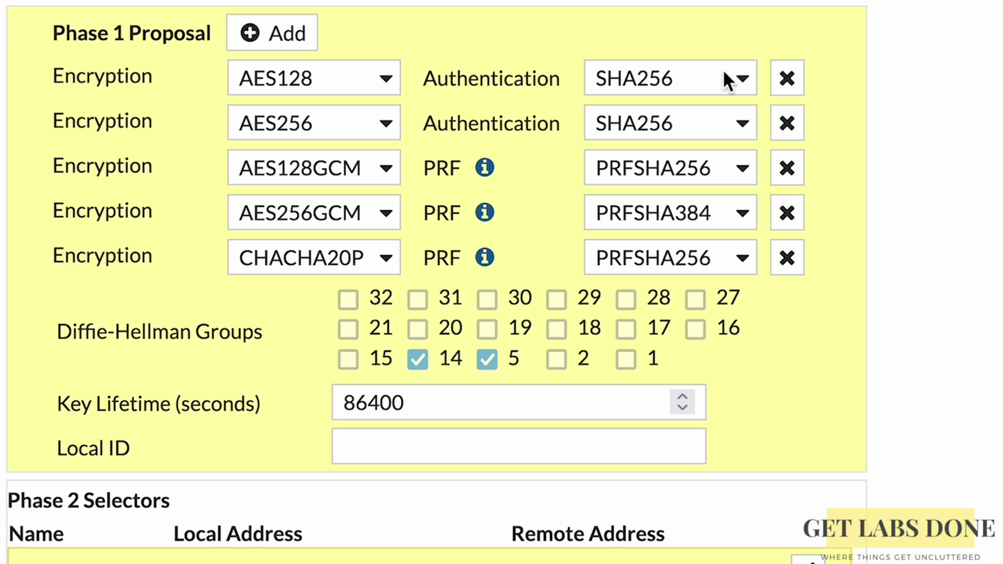
Step: Remove every Phase 1 proposal except AES256 with SHA256
click(786, 78)
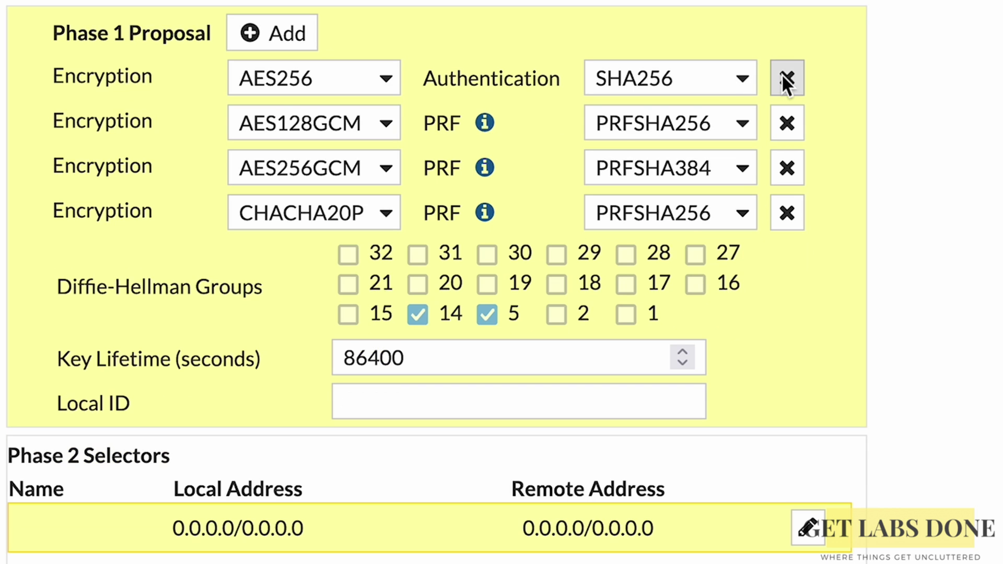
click(788, 124)
click(791, 158)
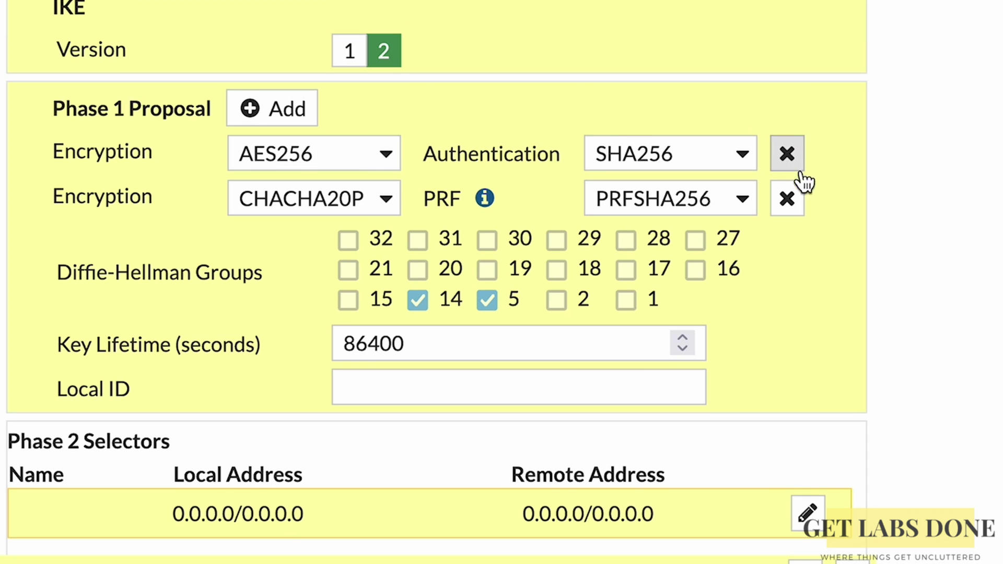
click(795, 207)
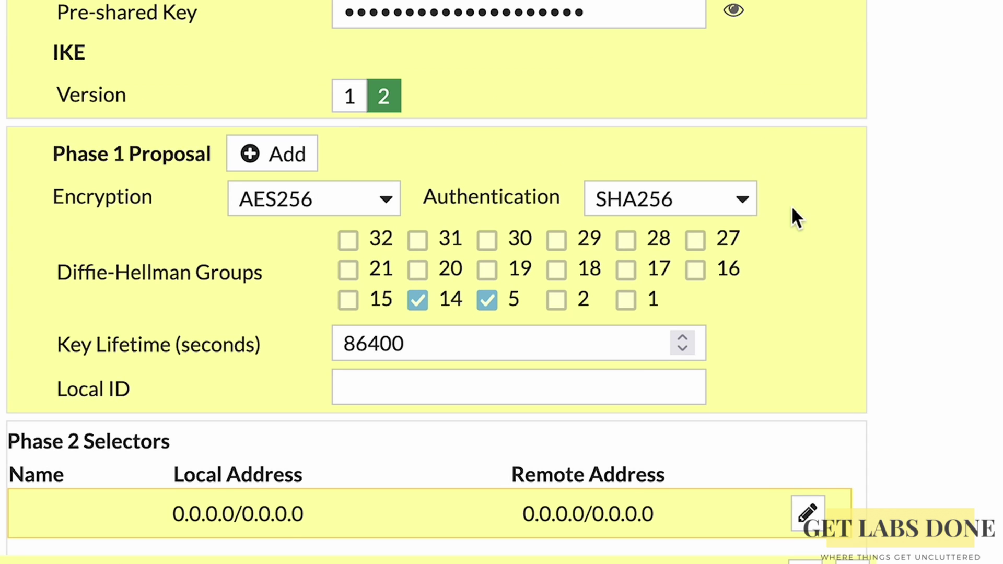
Step: Choose AES256 encryption and SHA256 authentication for the remaining Phase 1 proposal, and toggle Diffie-Hellman group 14
click(302, 200)
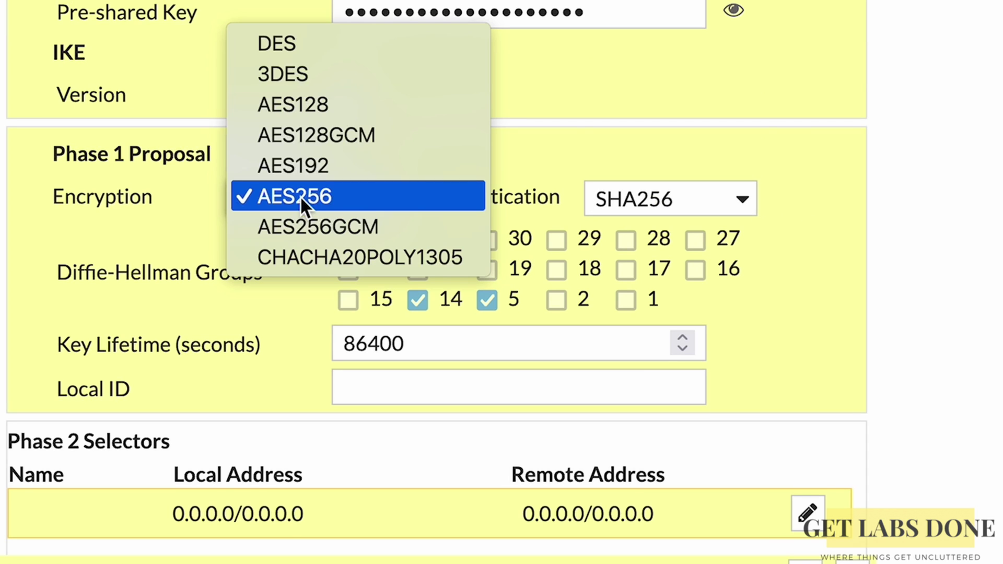
click(332, 191)
click(629, 195)
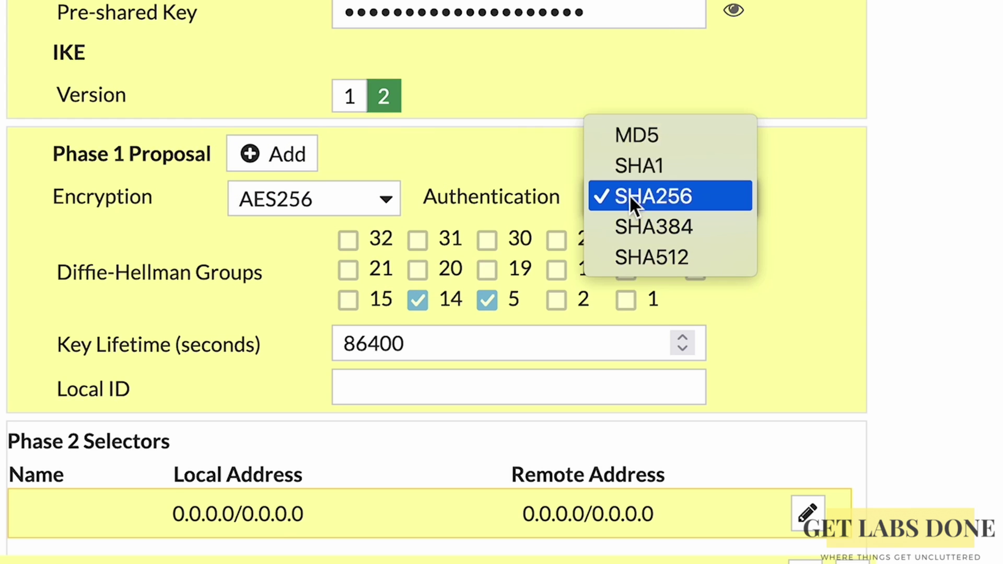
click(645, 194)
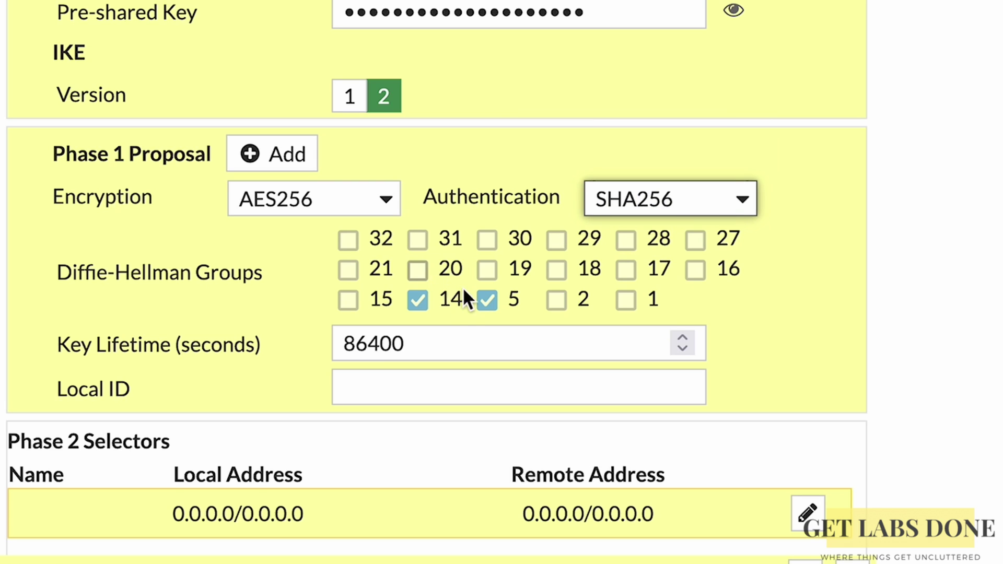
click(425, 299)
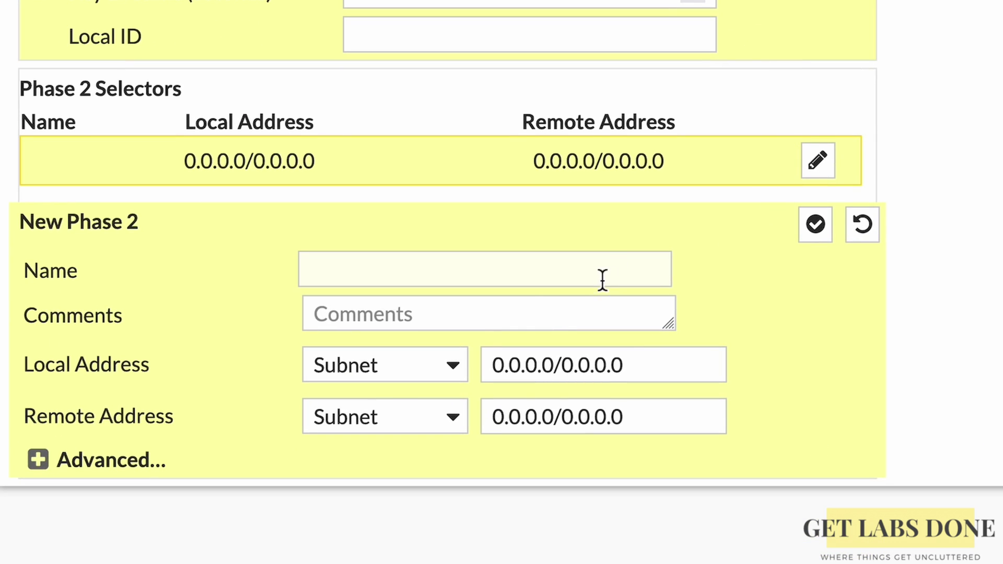
Step: Expand the advanced options of the new Phase 2 selector and name it mik-br1-sub1
click(38, 460)
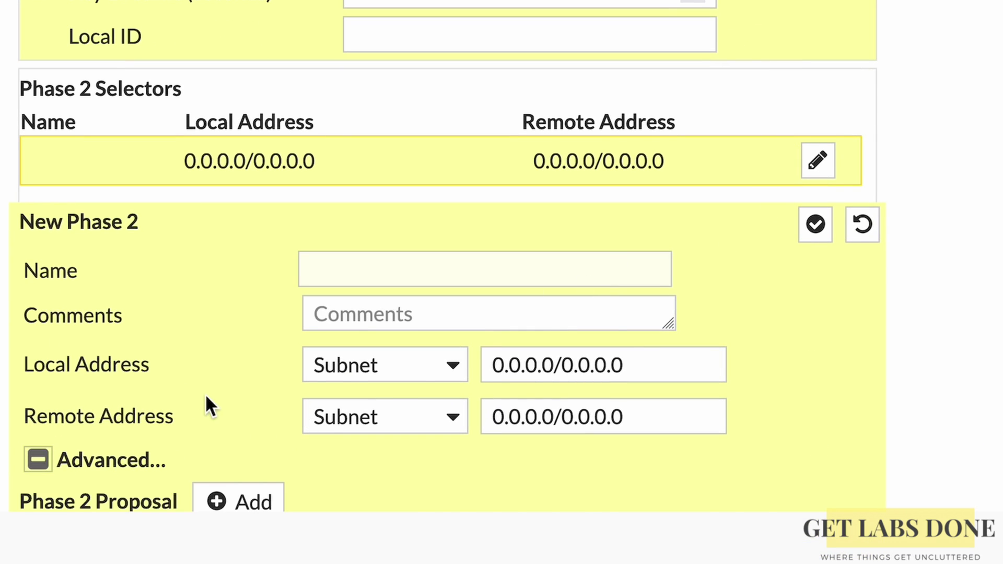
scroll(207, 403, down, 3)
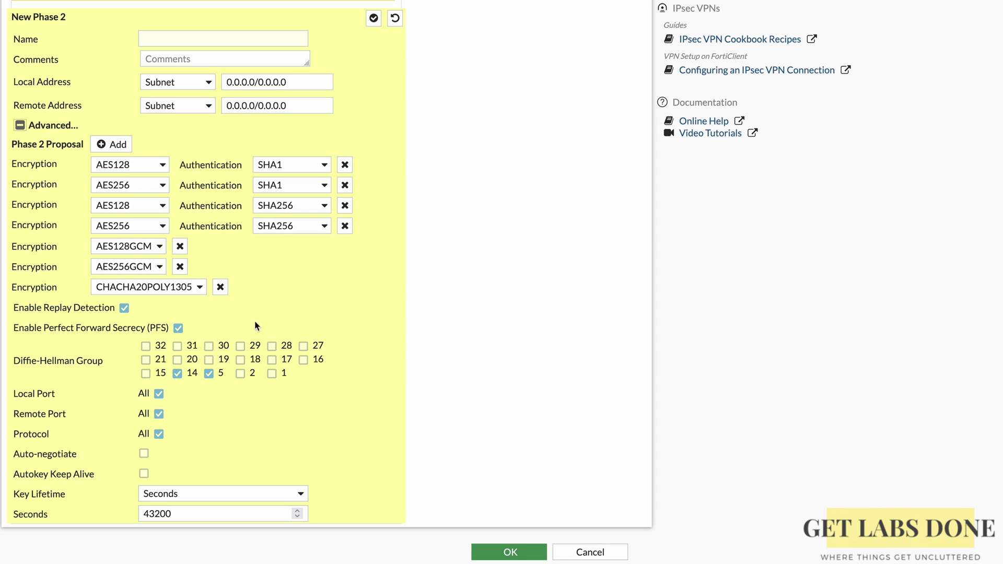
click(188, 39)
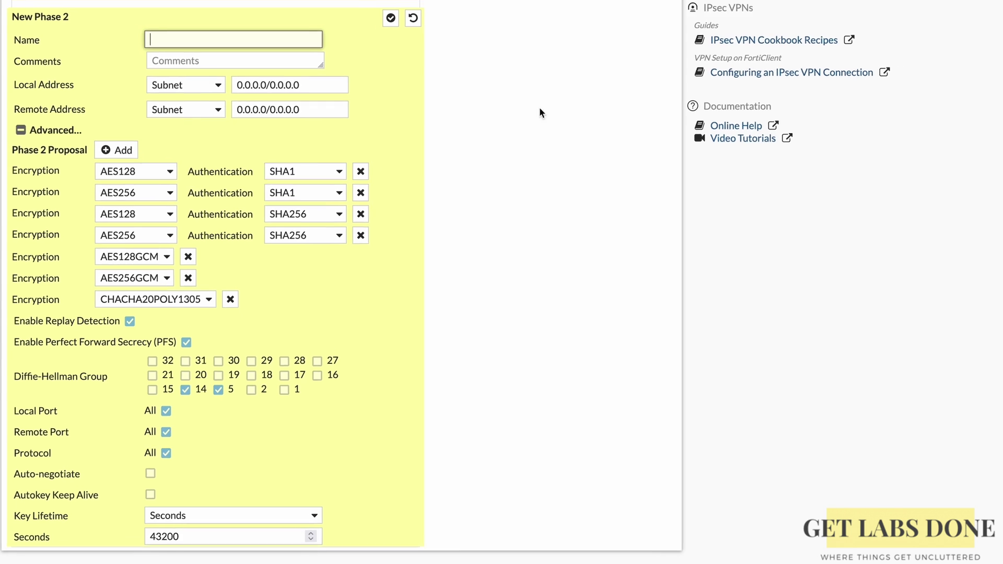
text(mik-br)
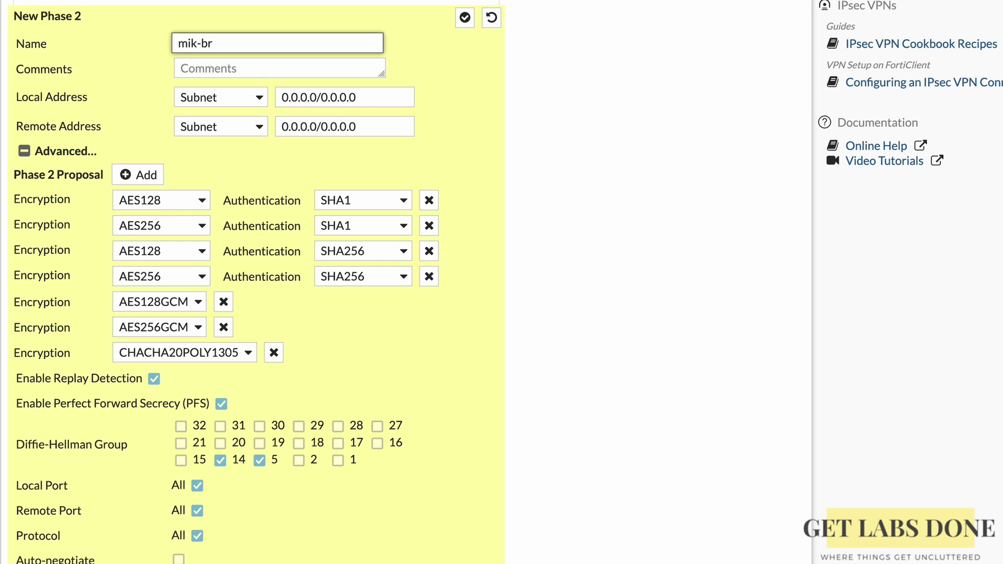
text(1-sub1)
Step: Set the Phase 2 local subnet to 10.1.1.0/24 and the remote subnet to 10.2.2.0/24
click(374, 99)
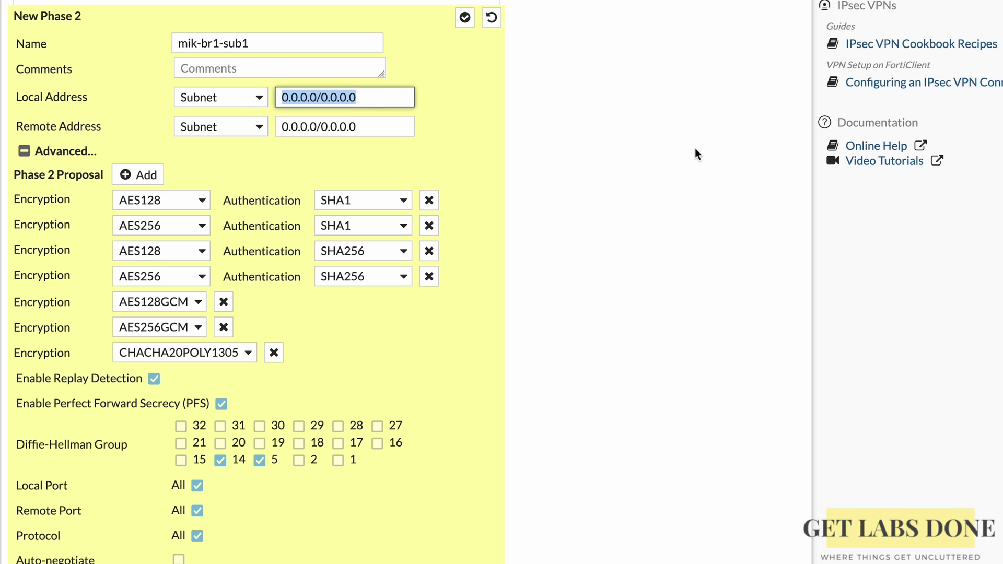
text(10)
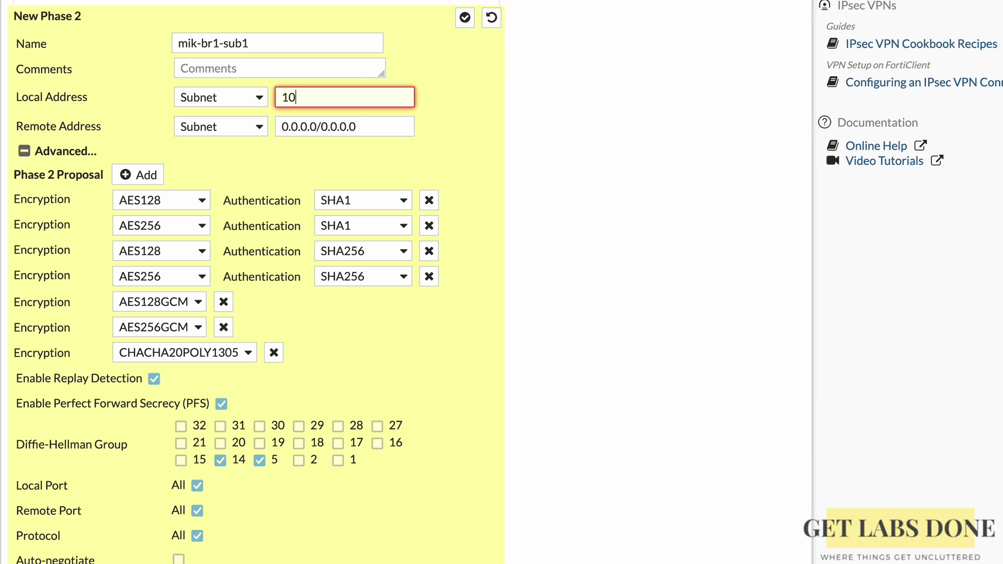
text(.1.1.0/24)
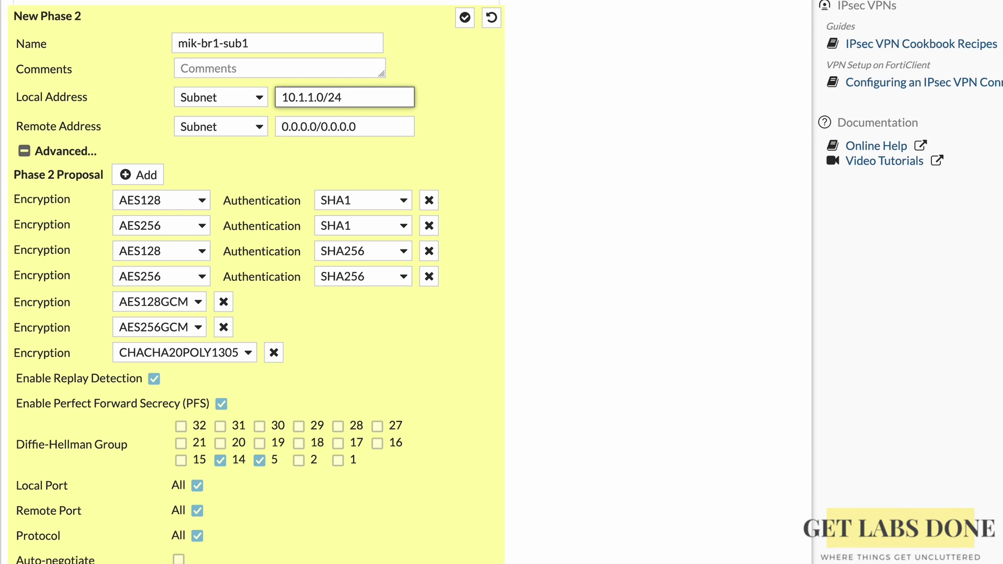
click(378, 135)
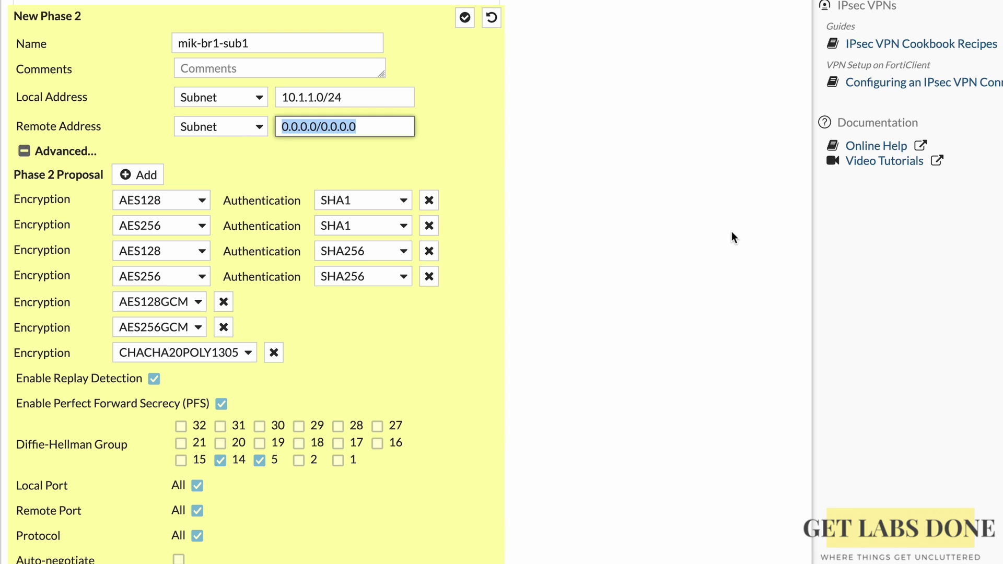
text(10.2.2.)
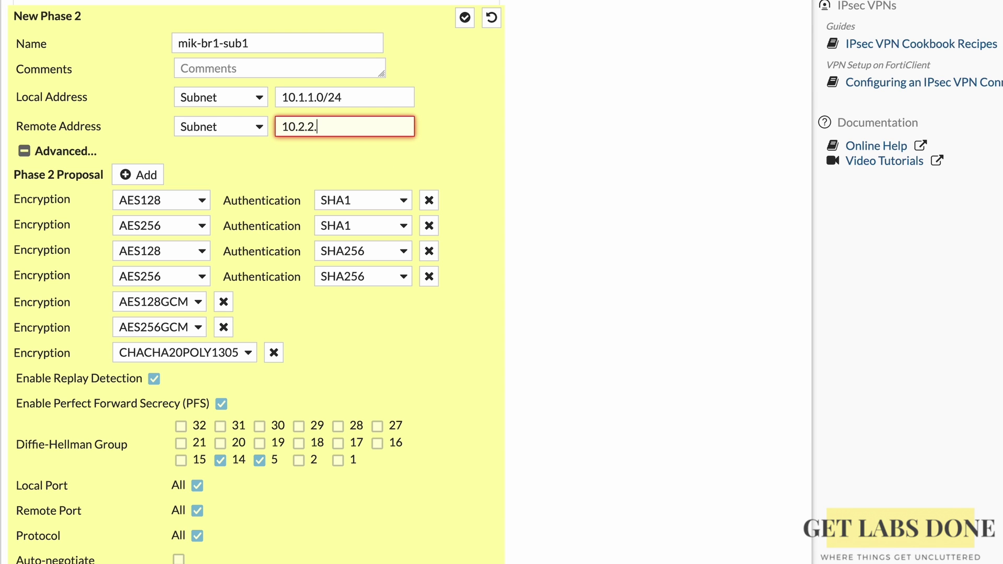
text(0/24)
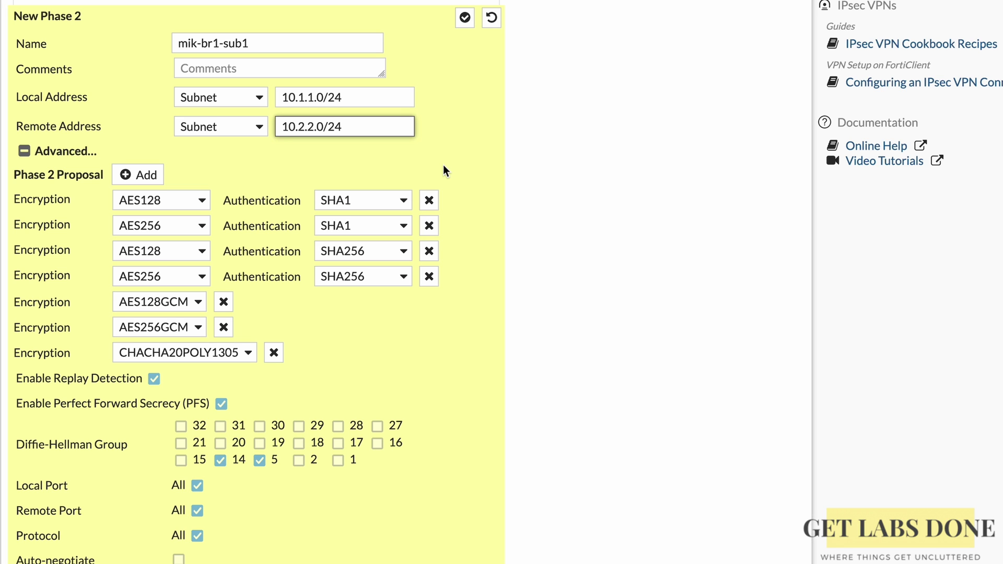
Step: Remove every Phase 2 proposal except AES256 with SHA256
click(434, 201)
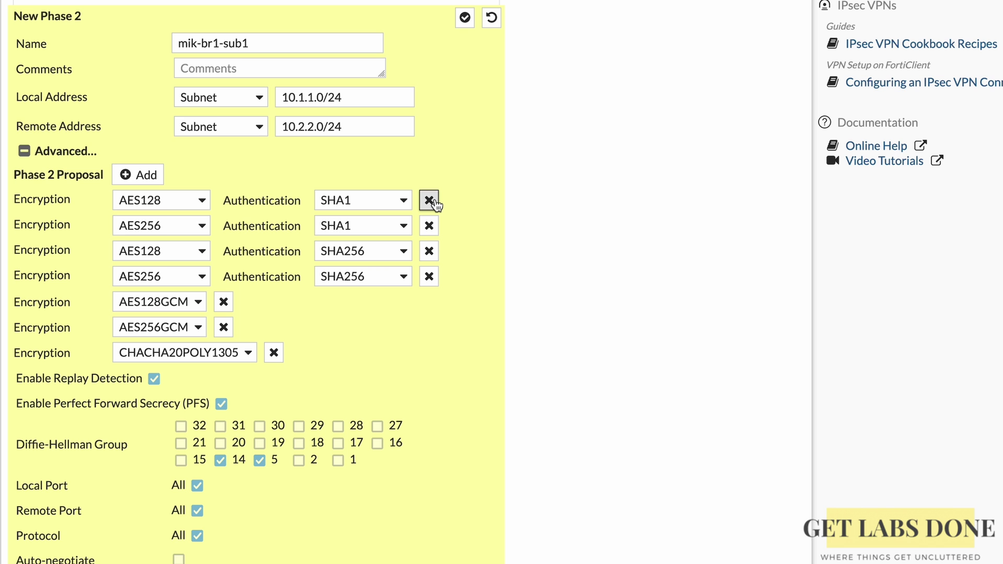
click(429, 227)
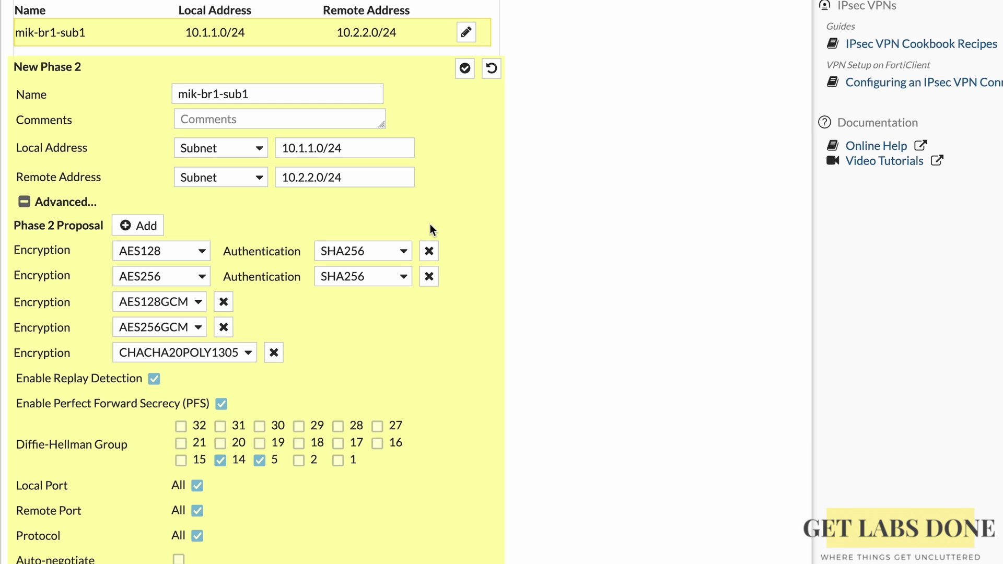
click(429, 251)
click(223, 288)
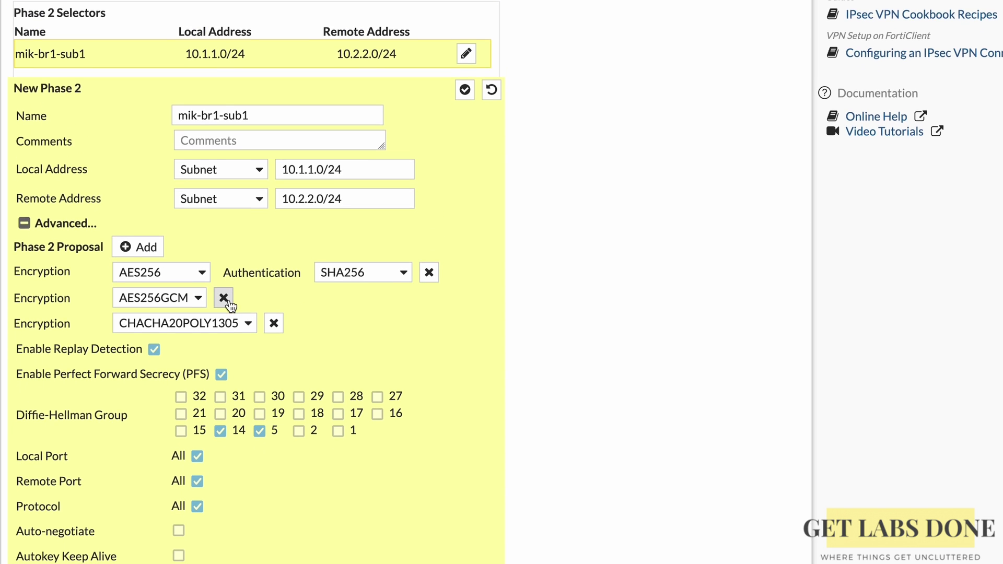
click(223, 296)
click(274, 309)
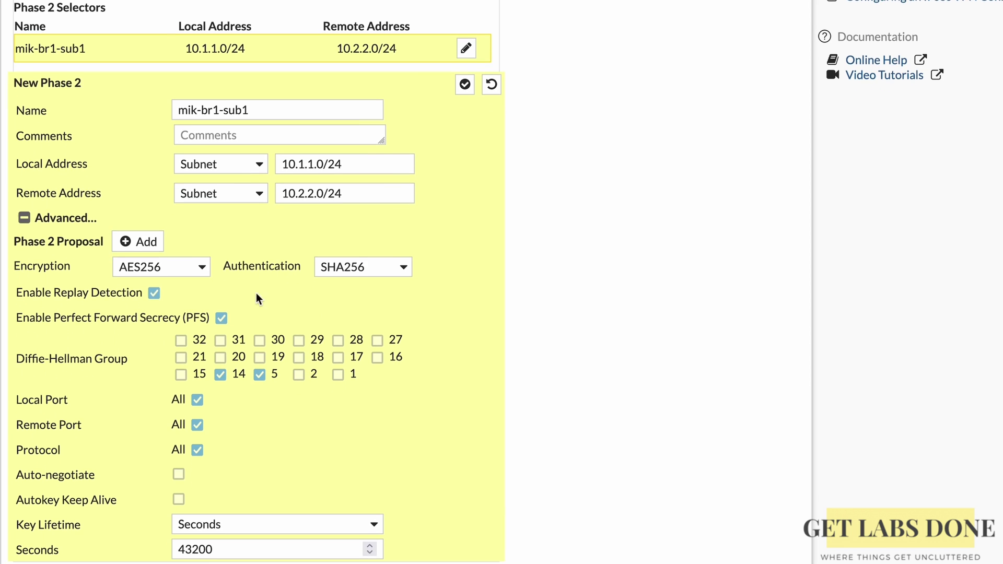
Step: Choose AES256 and SHA256 for the remaining Phase 2 proposal, clear Diffie-Hellman group 14 and enable auto-negotiate
click(191, 272)
click(165, 266)
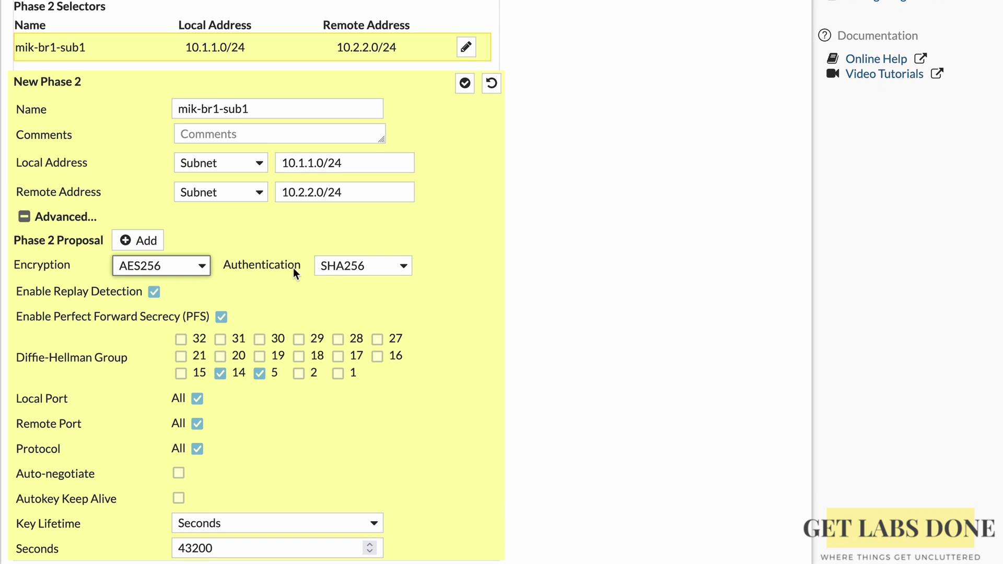
click(366, 265)
click(354, 265)
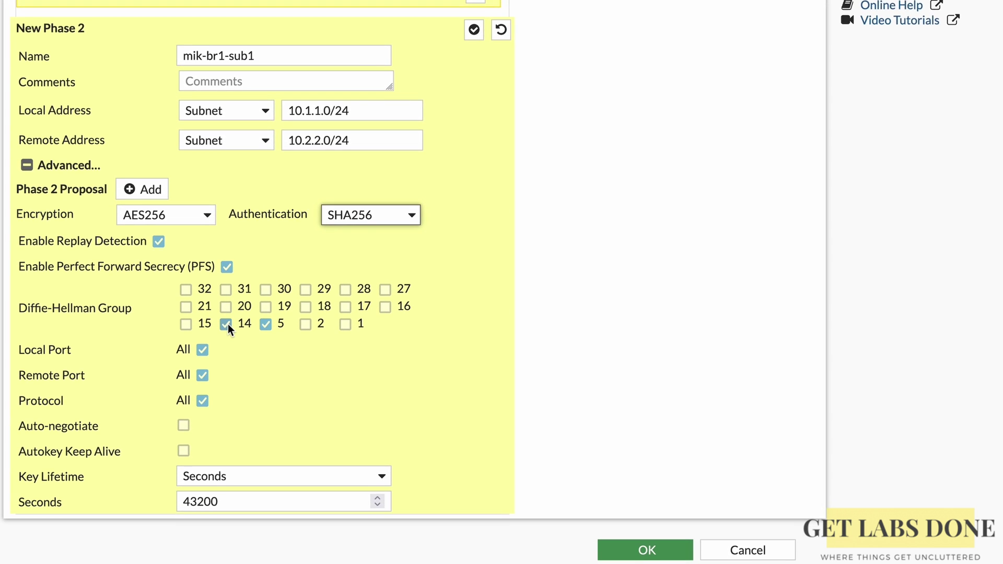
click(226, 324)
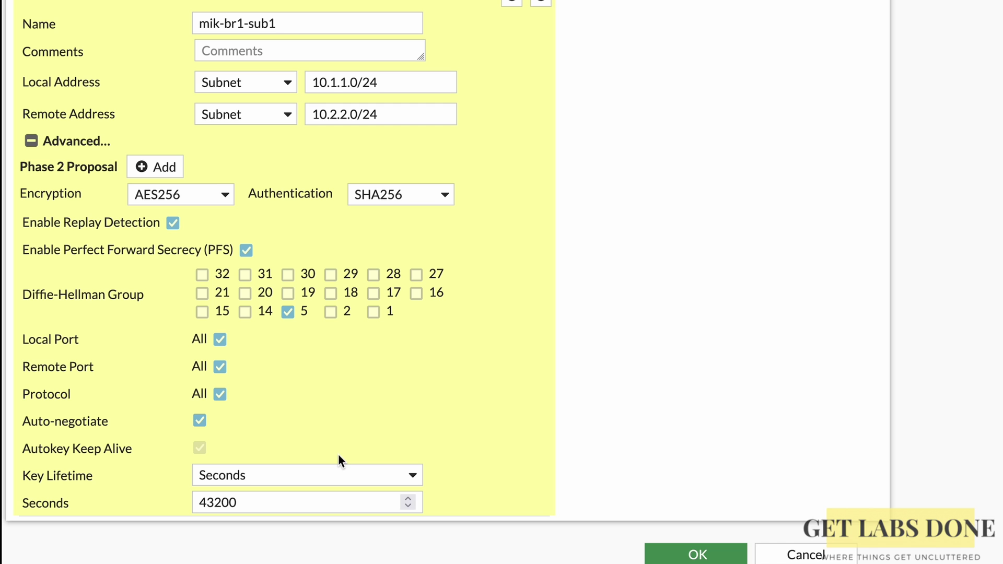
Step: Confirm the mik-br1-sub1 Phase 2 selector and save the VPN tunnel
scroll(460, 413, up, 1)
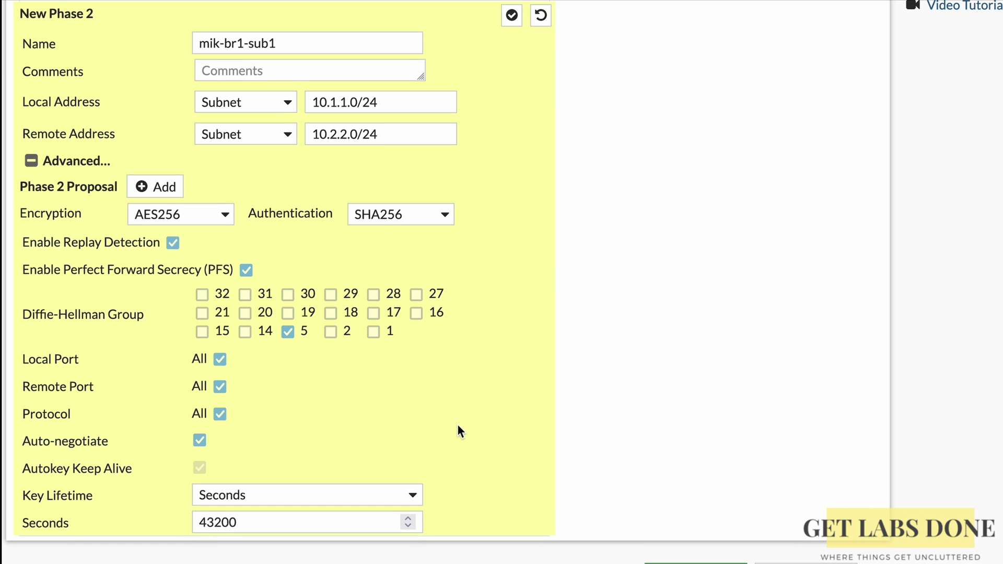
click(512, 16)
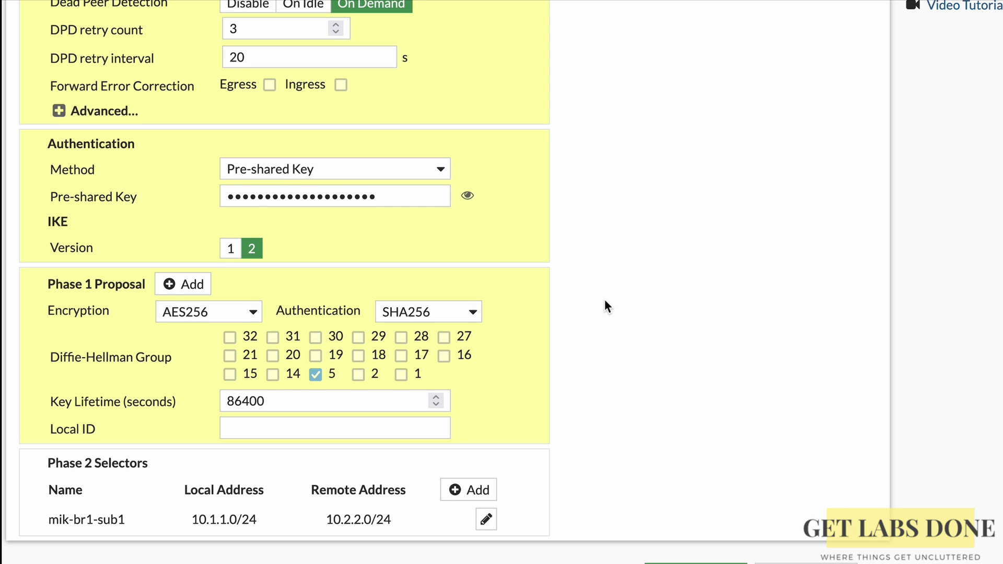
scroll(605, 305, down, 1)
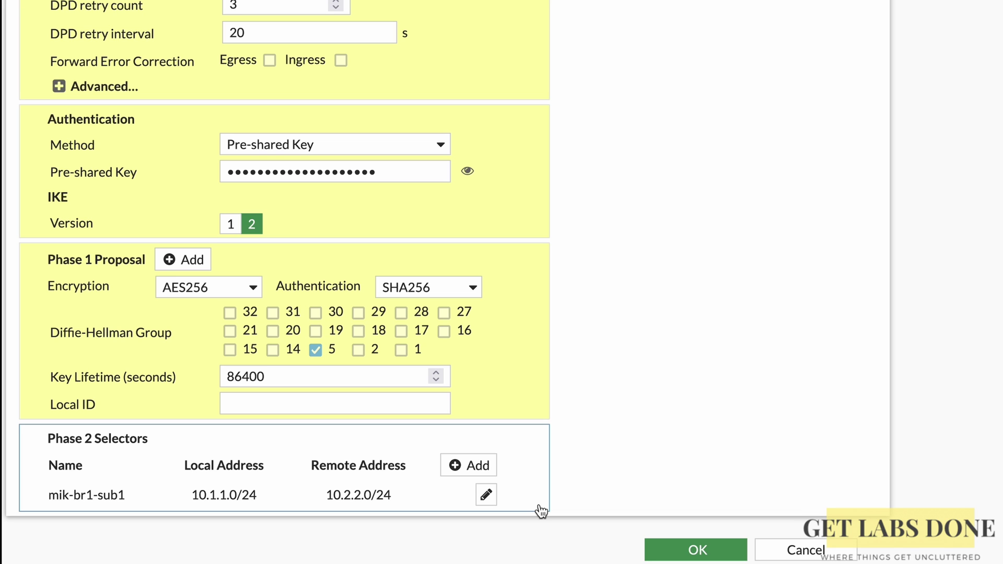
click(680, 550)
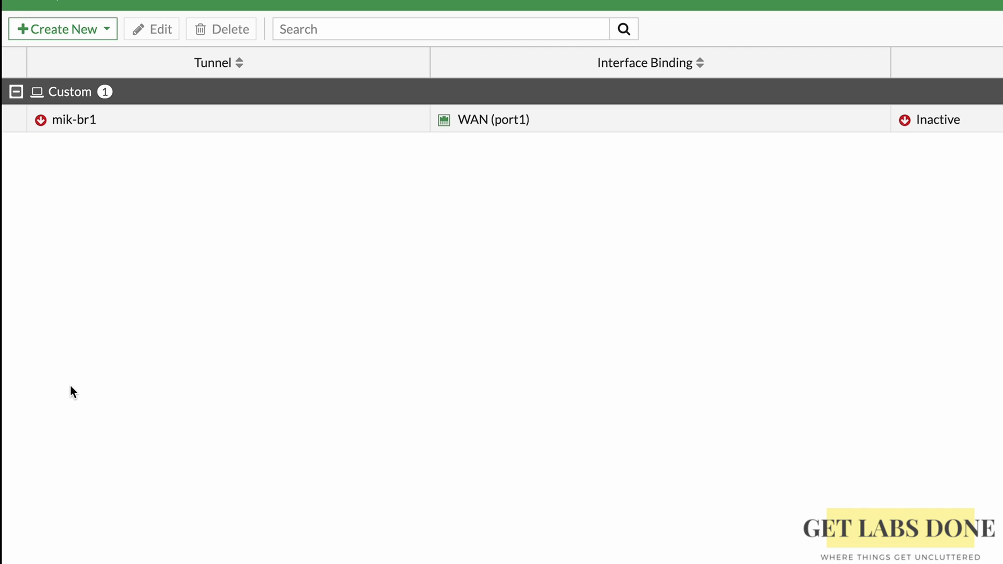
Step: Open the firewall policies and expand the LAN (port2) to WAN (port1) group
click(139, 60)
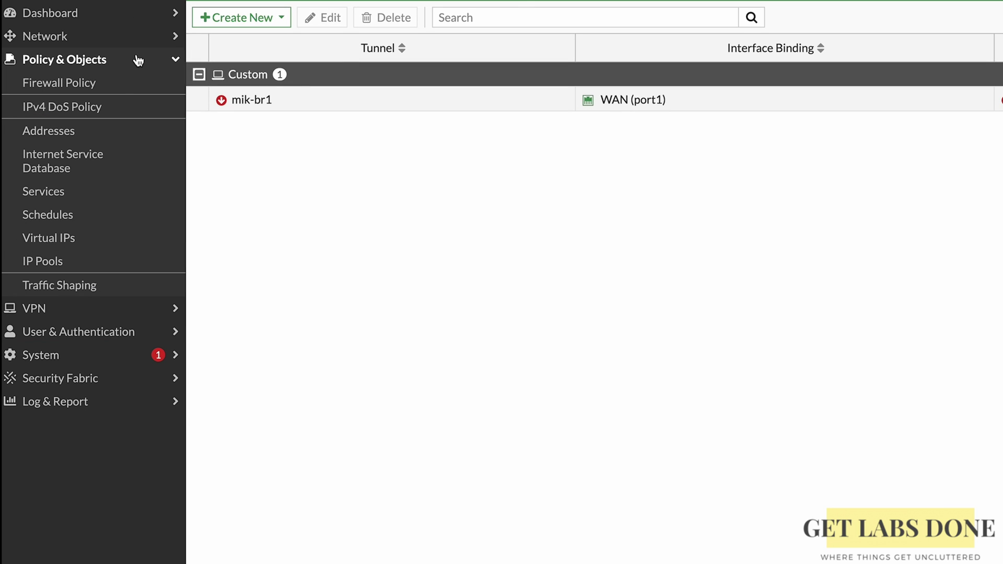
click(128, 85)
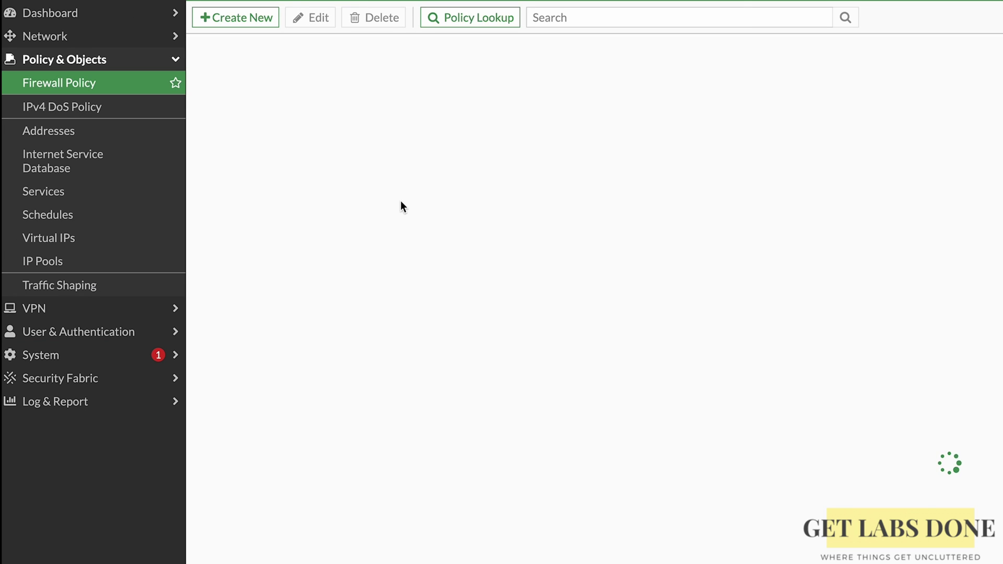
click(207, 82)
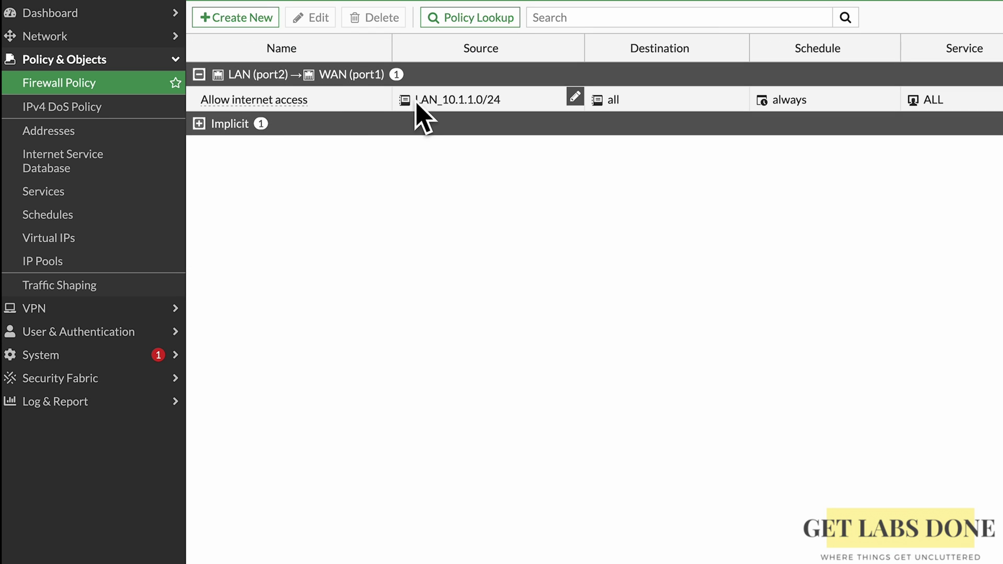
Step: Create a new firewall policy named allow_traffic_to_mikrotik_br1
click(261, 28)
click(345, 59)
text(allow)
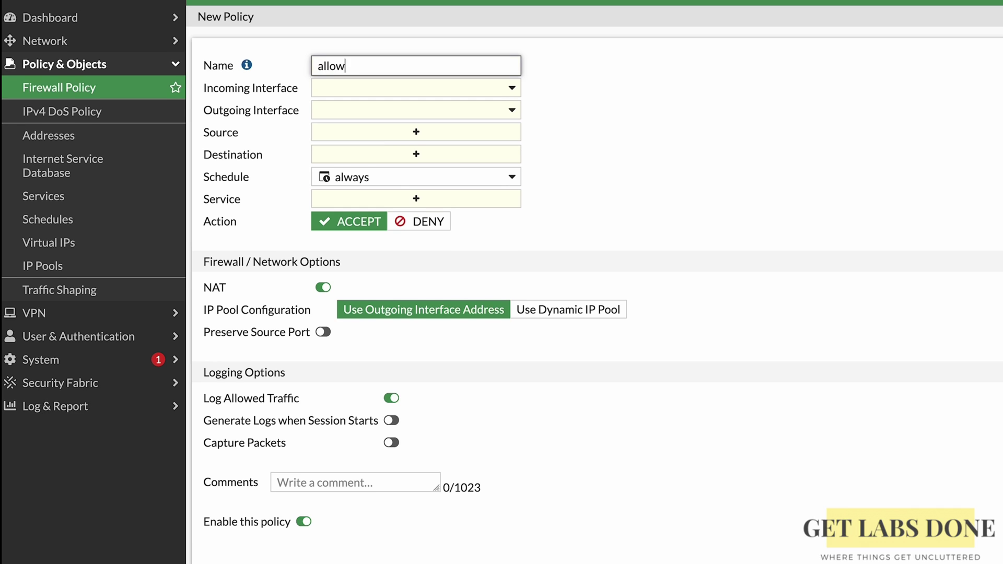
text(_traffic_to_mikrotik_b)
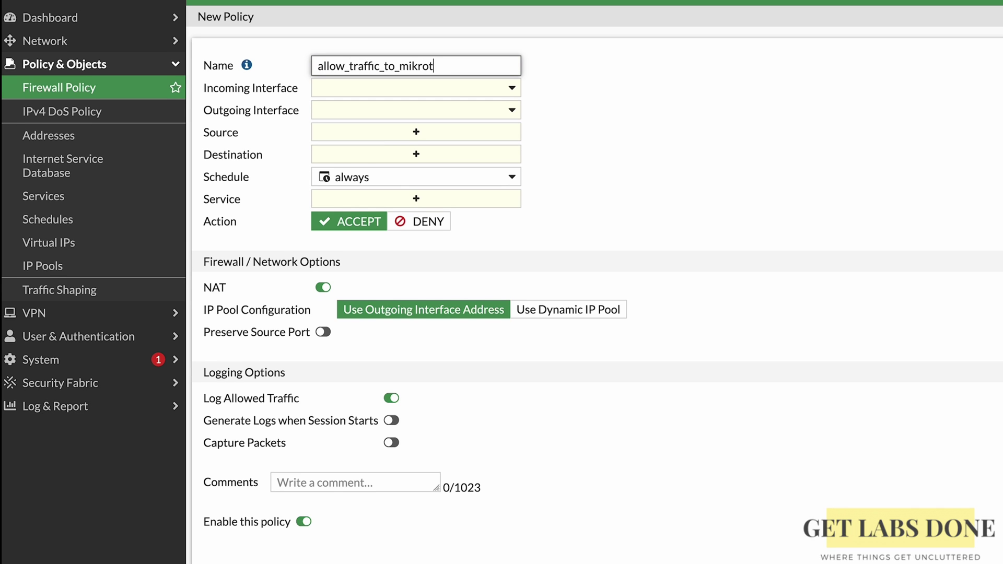
text(r1)
click(586, 73)
Step: Set the policy's incoming interface to LAN (port2) and its outgoing interface to mik-br1
click(515, 84)
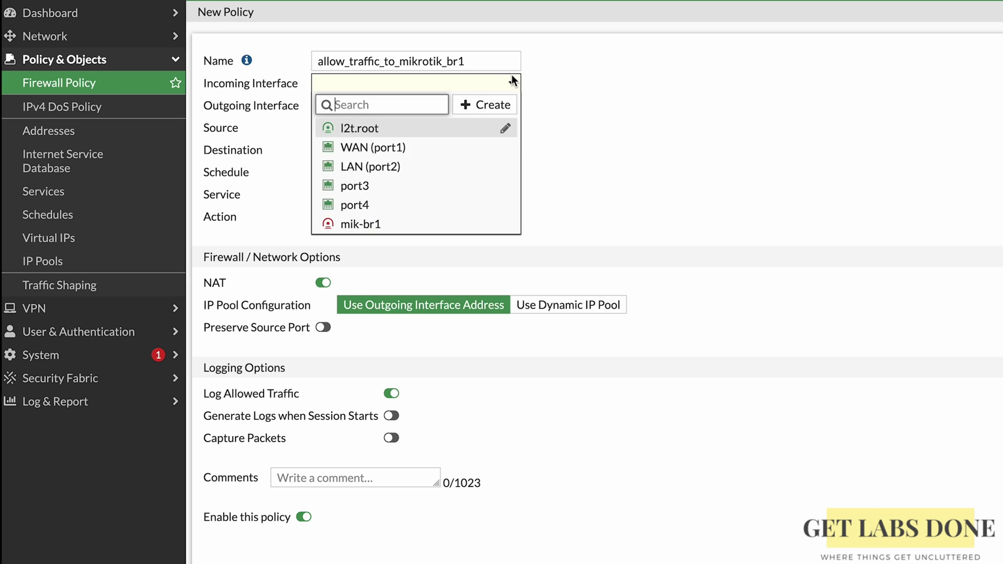
click(459, 166)
click(468, 111)
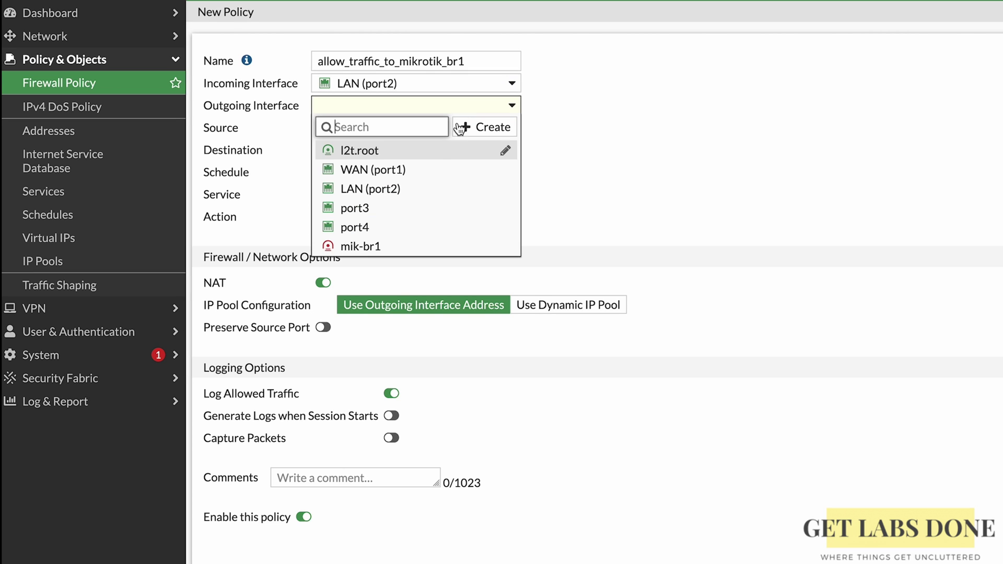
click(382, 252)
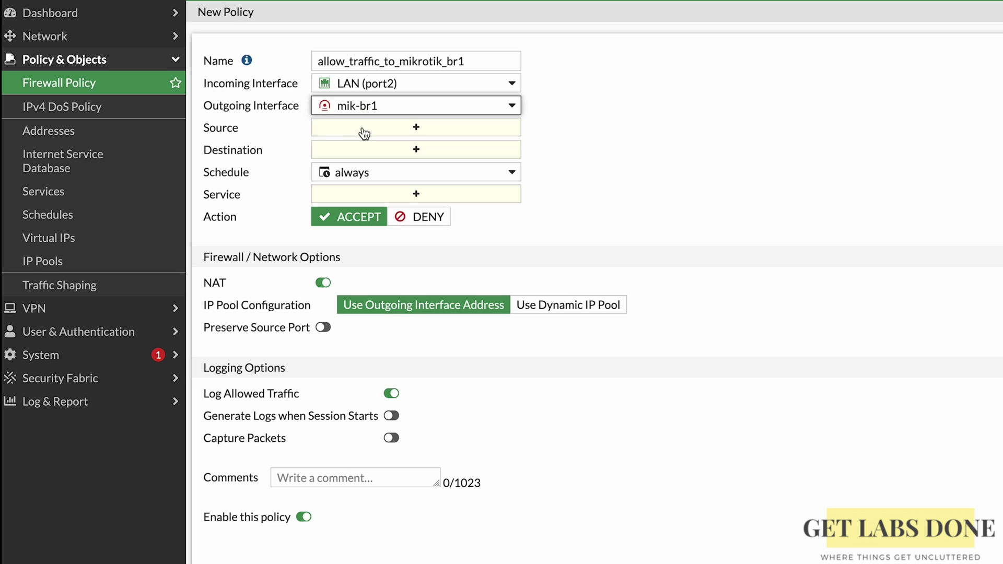
Step: Set the policy's source to the LAN_10.1.1.0/24 address object
click(425, 137)
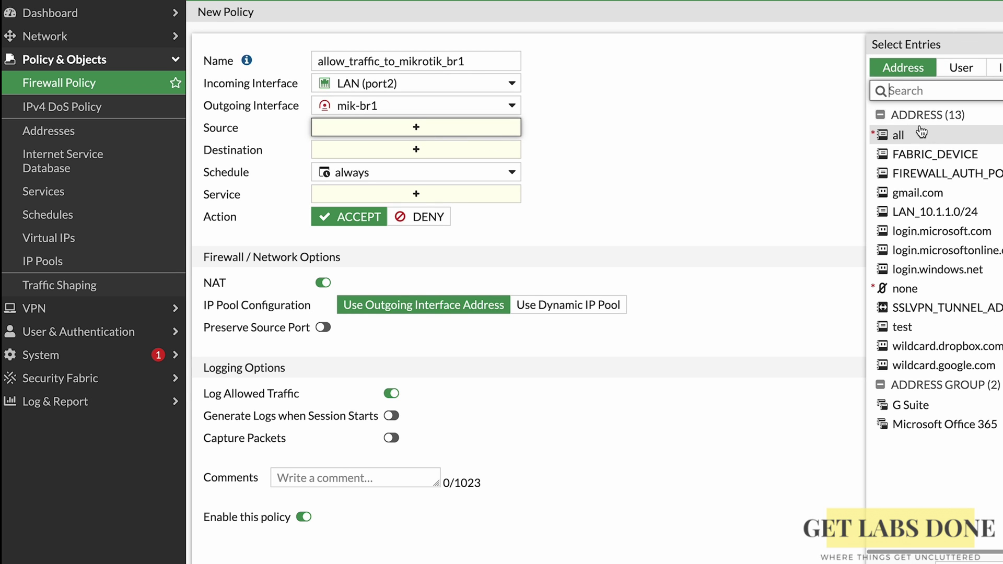
mouse_move(944, 221)
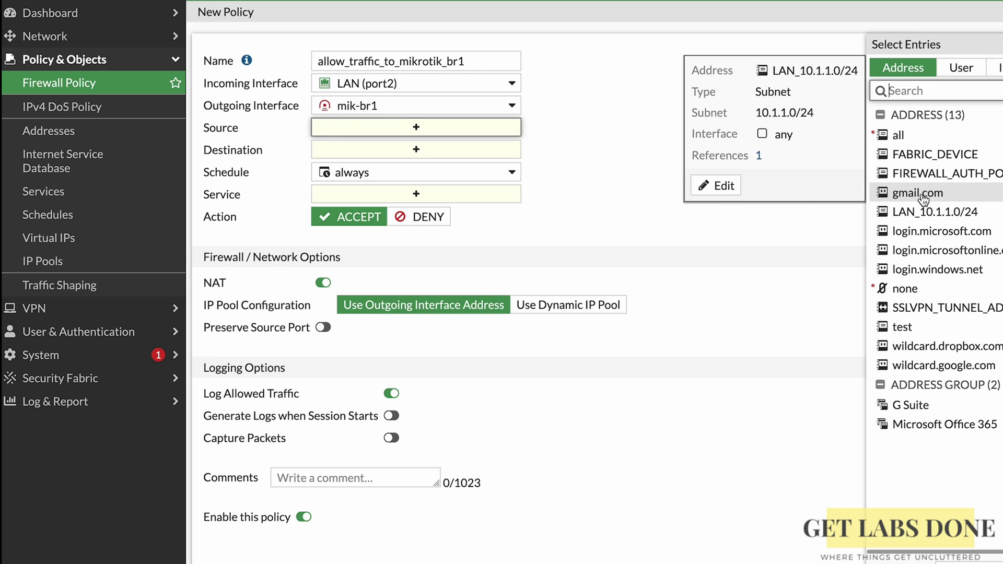
click(920, 211)
click(824, 217)
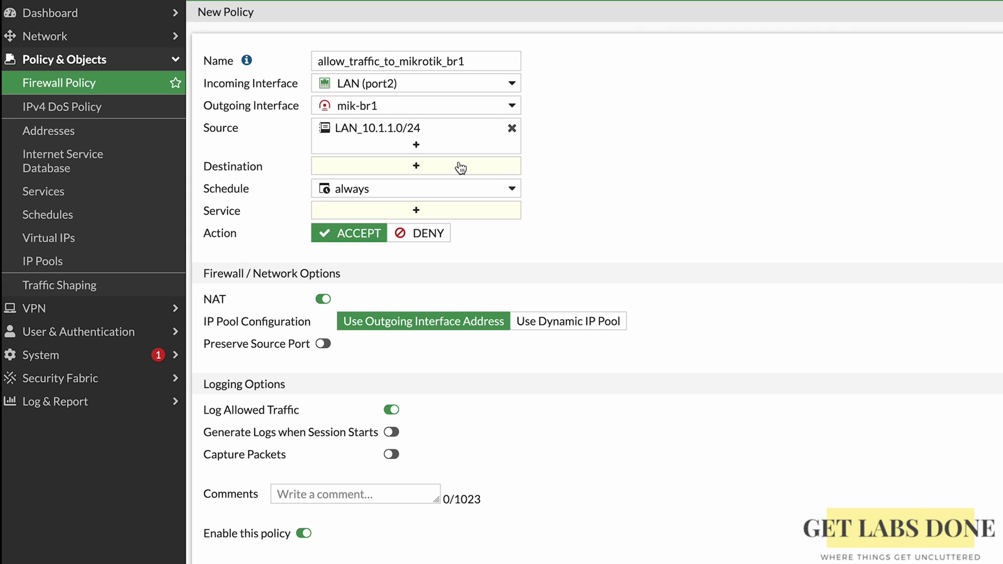
Step: Create a subnet address object named mikrotik_br1_10.2.2.0/24 with IP/netmask 10.2.2.0/24 from the policy's destination selection
click(417, 171)
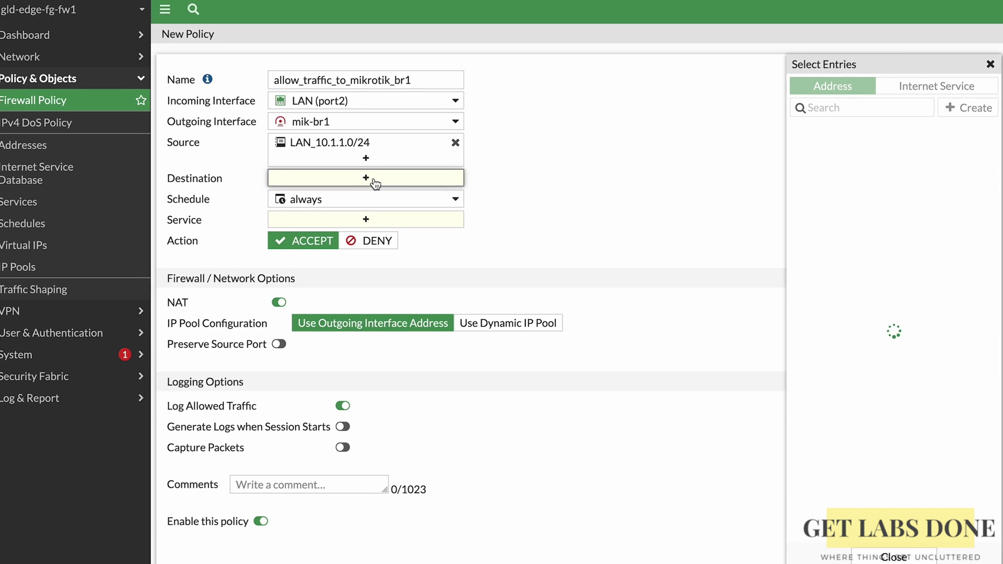
click(970, 110)
click(826, 153)
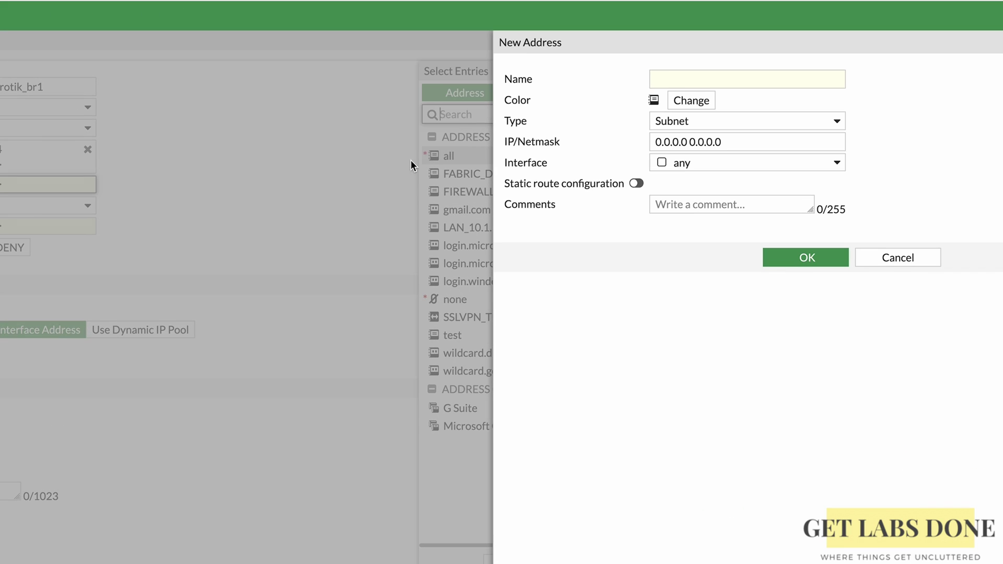
text(mikrotik_br)
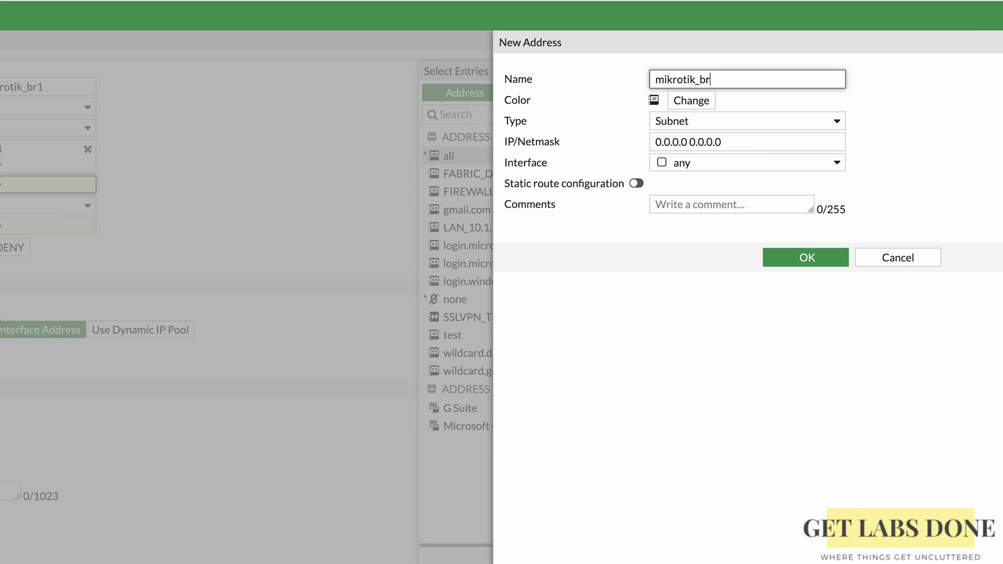
text(1_10.2.2.0/24)
key(Tab)
text(10.2.2.0/24)
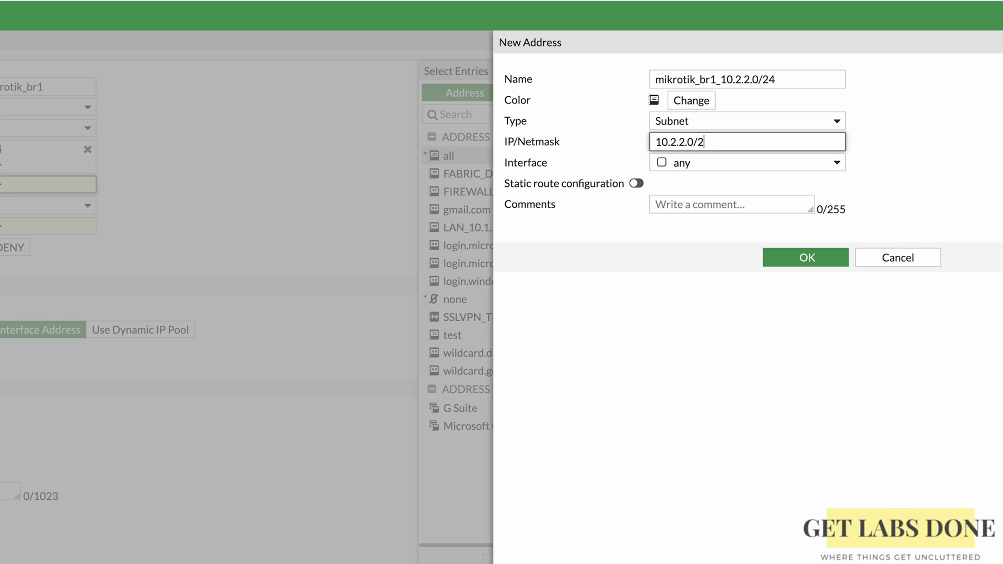
click(771, 258)
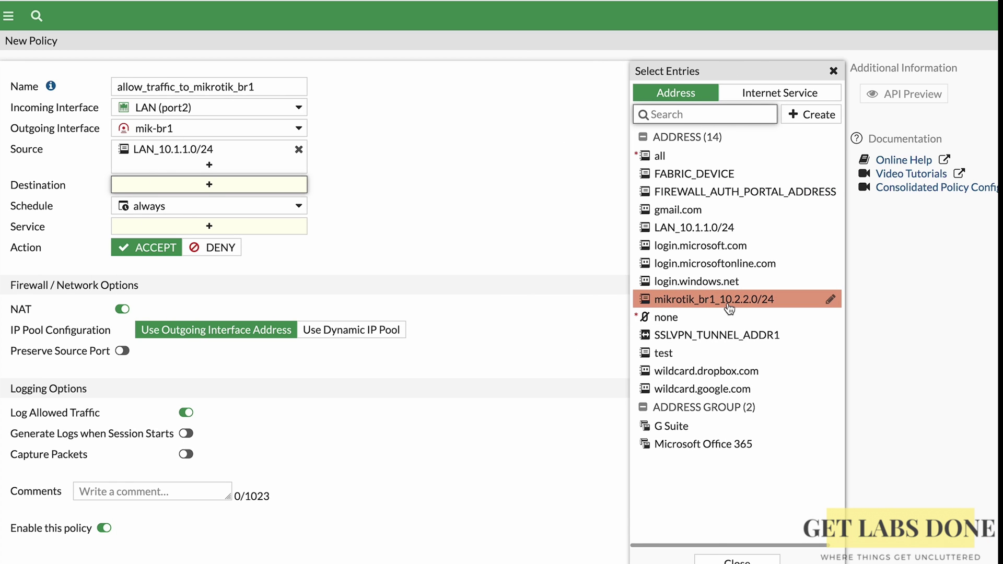
Step: Set the policy's destination to mikrotik_br1_10.2.2.0/24 and its service to ALL
click(729, 308)
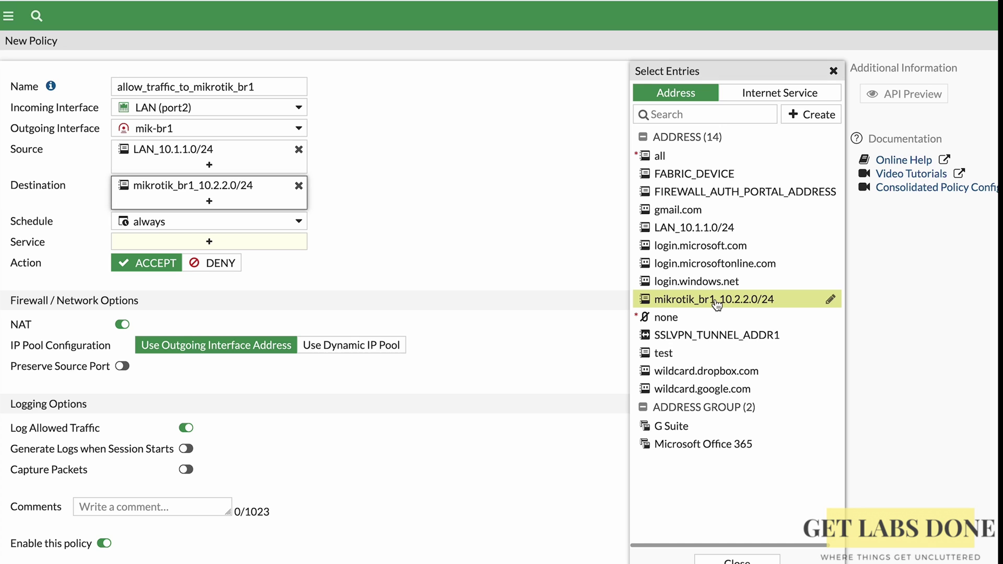
click(476, 186)
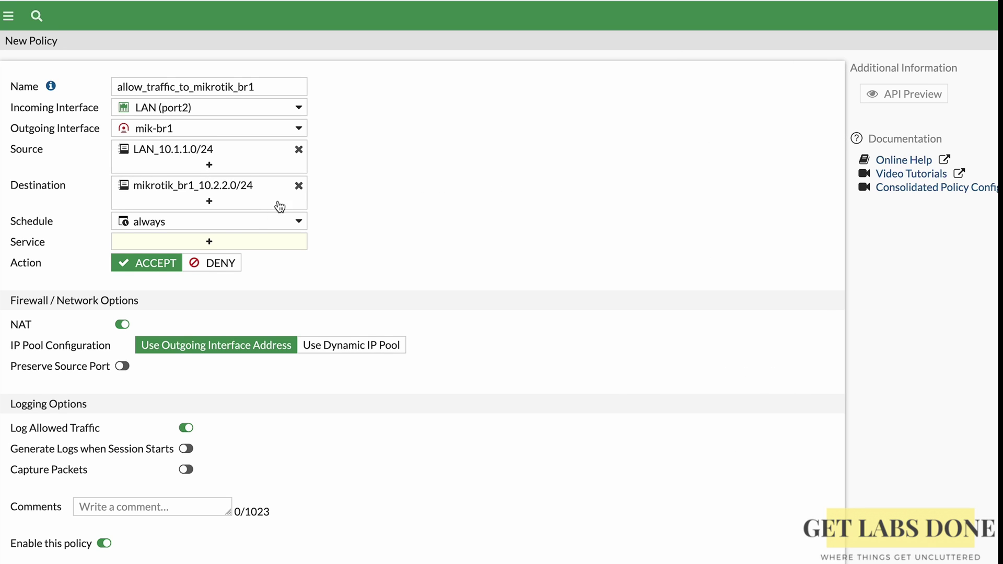
click(275, 237)
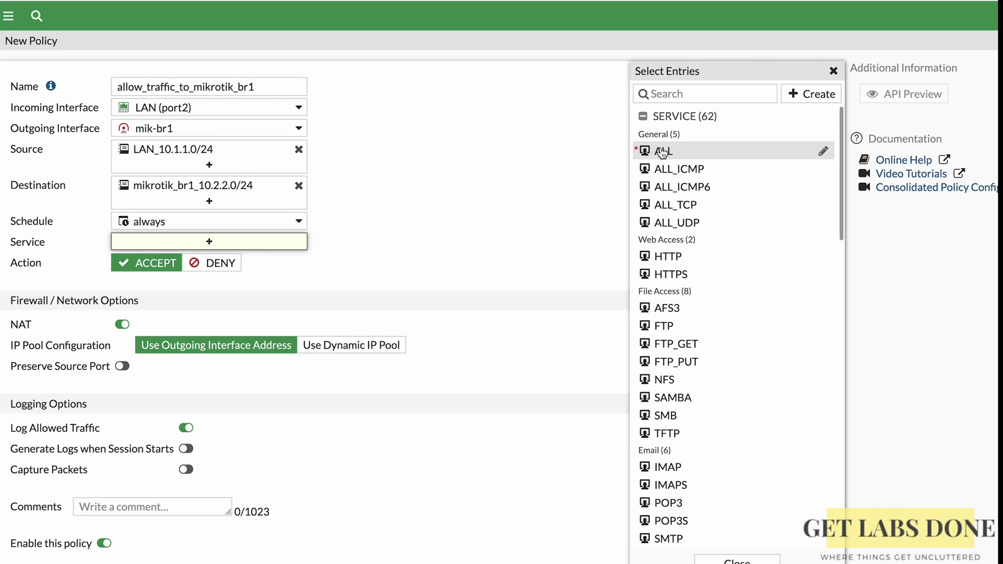
click(665, 151)
click(418, 233)
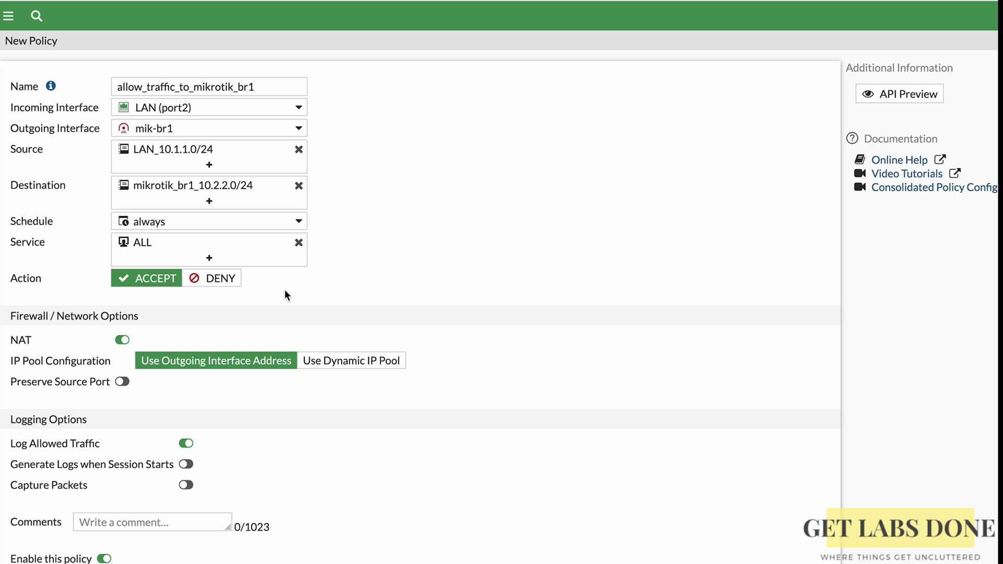
Step: Disable NAT, keep allowed-traffic logging on, enable log generation when sessions start, and save the policy
click(124, 340)
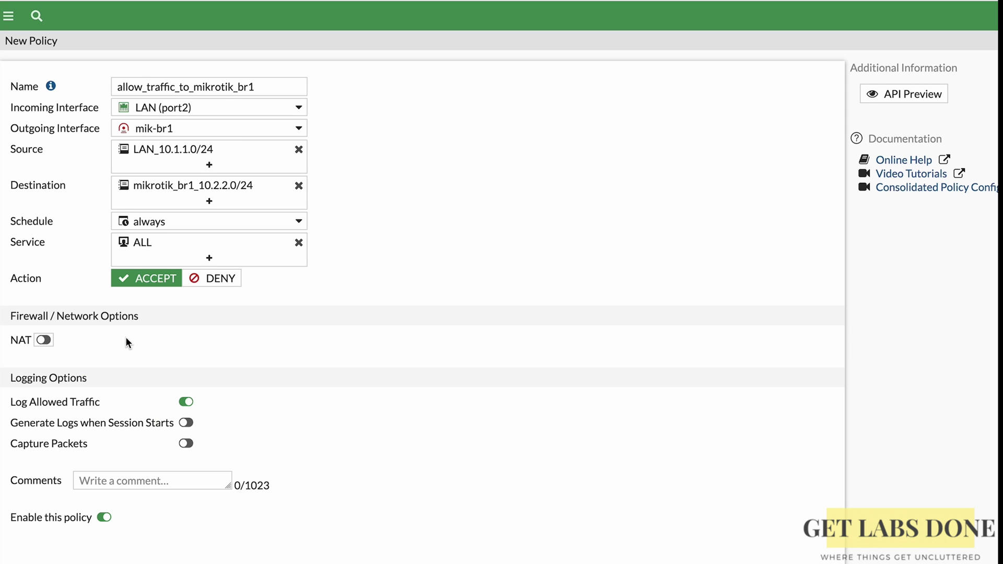
click(186, 402)
click(108, 403)
click(186, 423)
scroll(186, 422, down, 2)
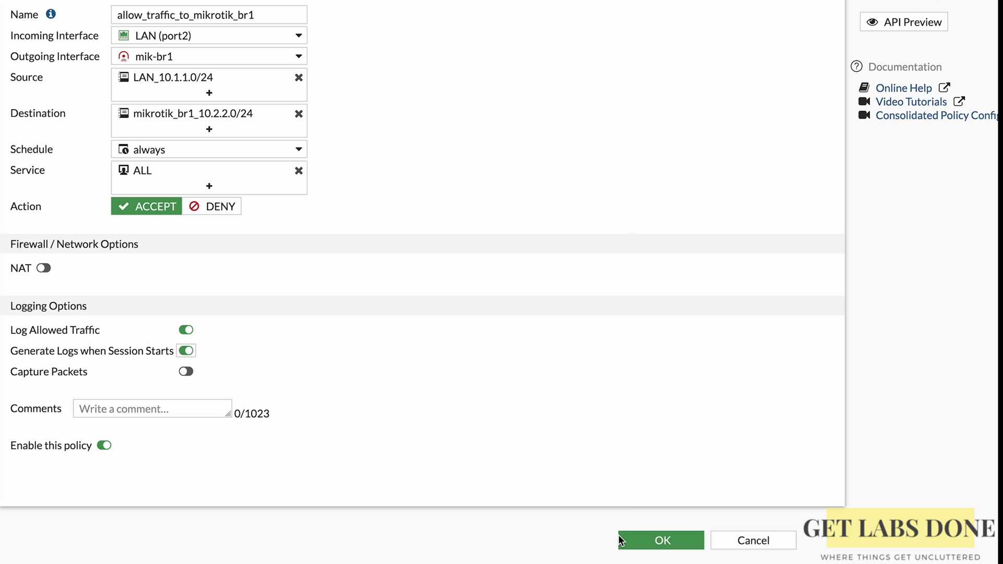
click(638, 544)
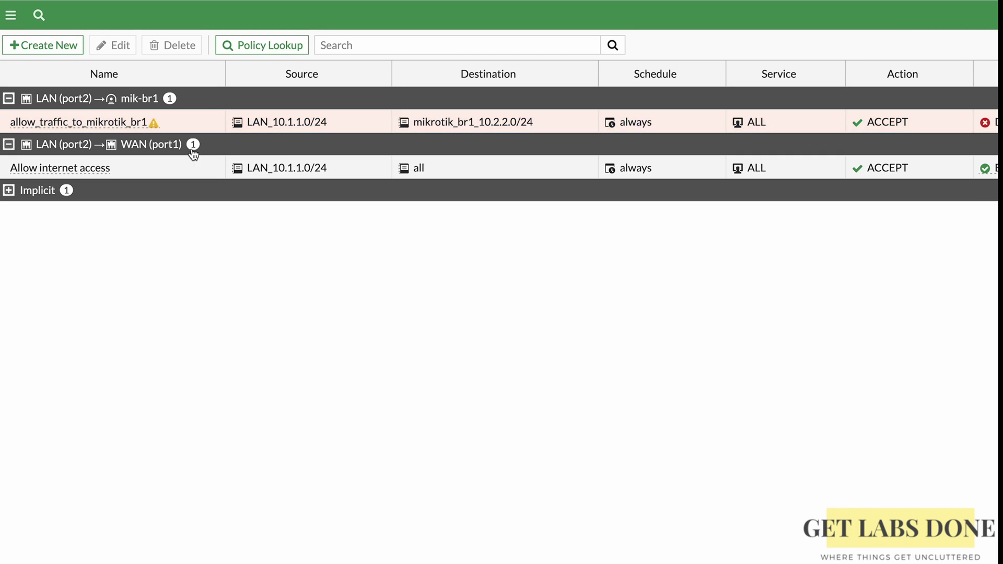
Step: Create a new firewall policy named allow_traffic_from_mikrotik_br1
click(179, 131)
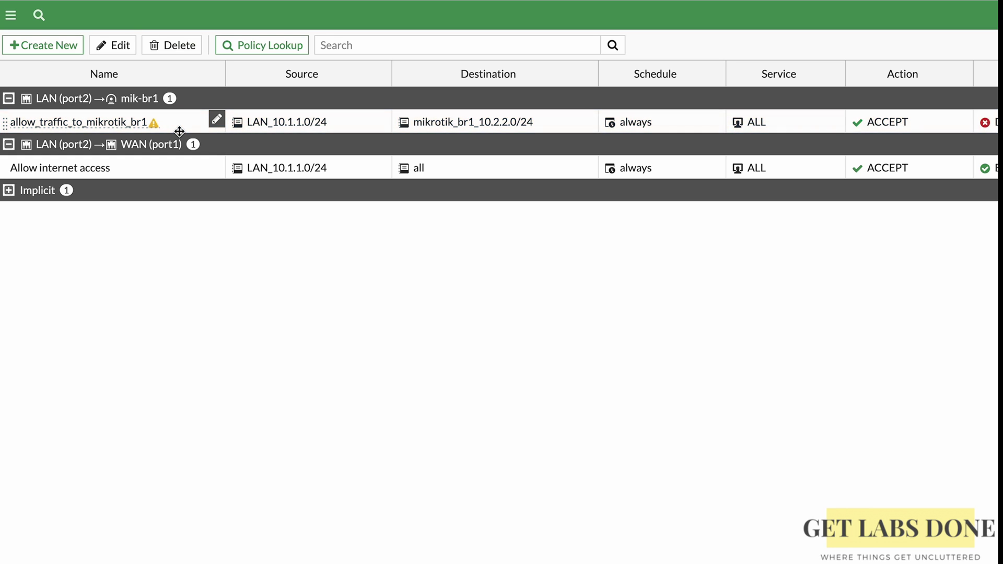
click(63, 47)
click(143, 95)
text(allow_traffic_from_mikrotik)
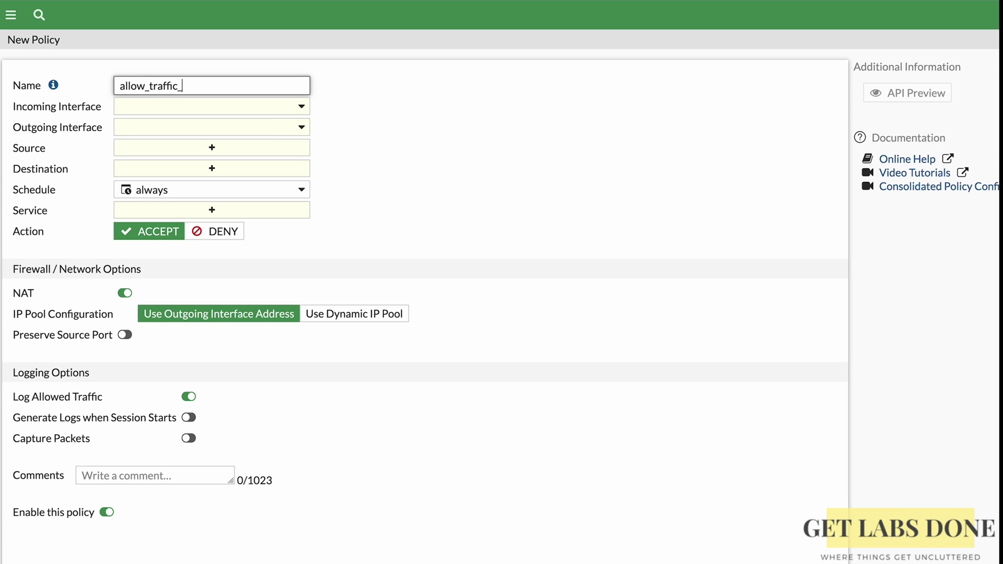
text(_br1)
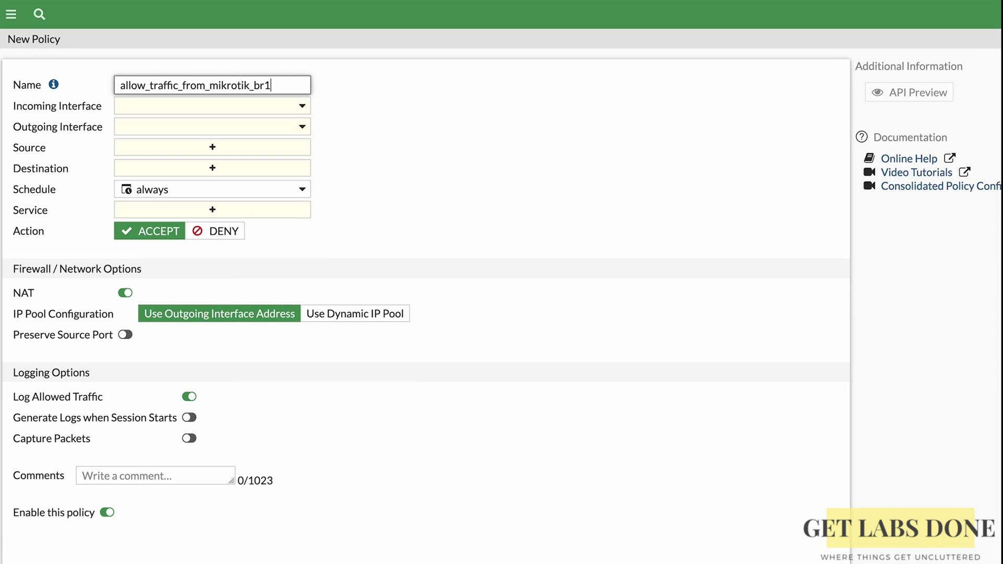
Step: Set the policy's incoming interface to mik-br1 and its outgoing interface to LAN (port2)
click(186, 113)
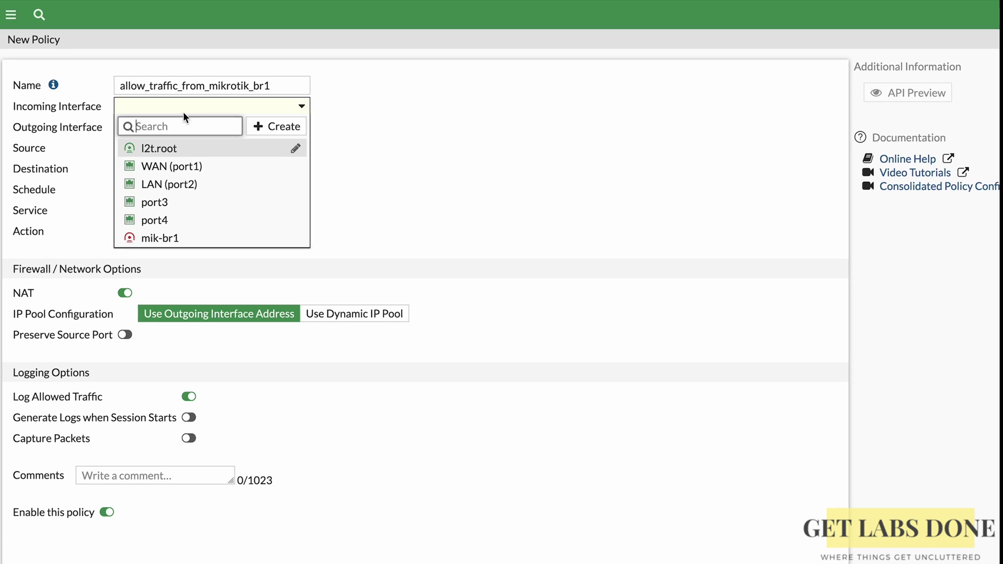
click(162, 235)
click(151, 131)
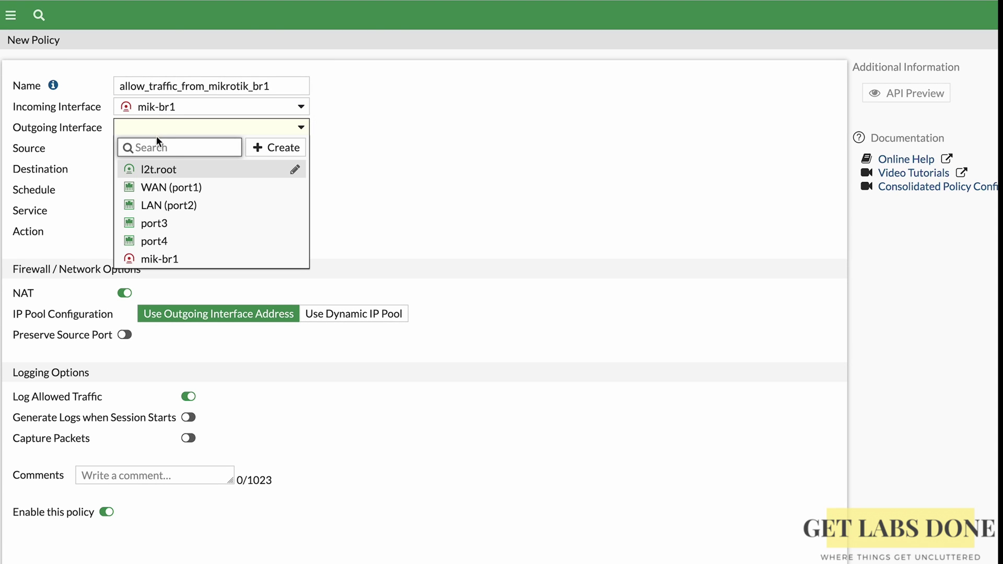
click(177, 206)
Step: Set the policy's source to mikrotik_br1_10.2.2.0/24 and its destination to LAN_10.1.1.0/24
click(224, 148)
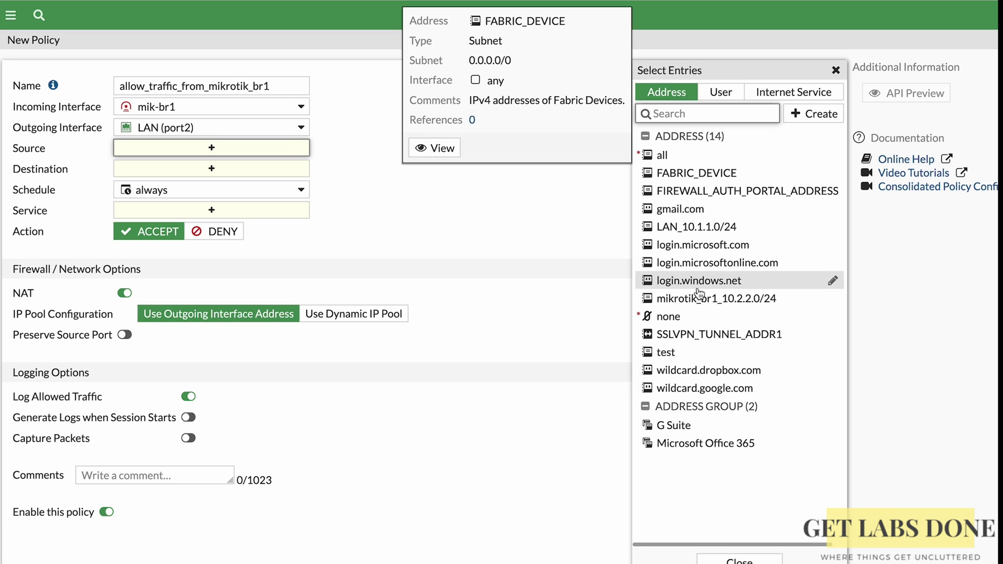
click(732, 299)
click(205, 187)
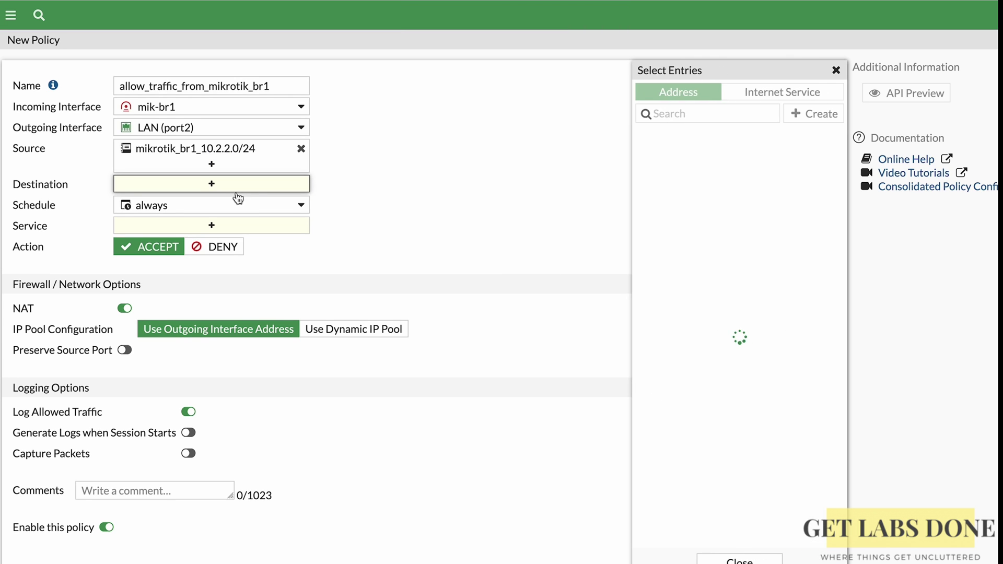
click(705, 227)
click(553, 218)
Step: Set the policy's service to ALL and disable NAT
click(216, 241)
click(692, 151)
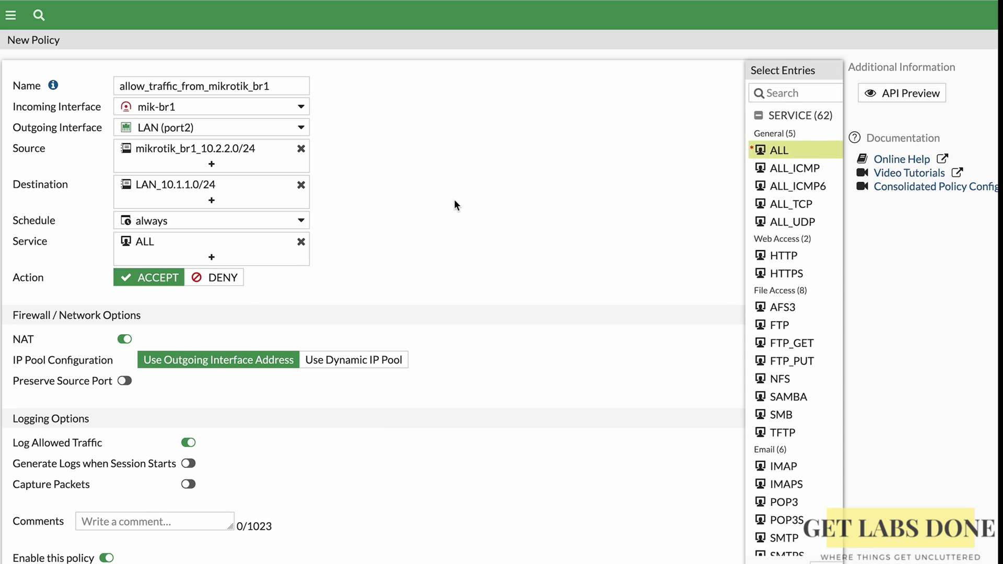
click(125, 339)
Step: Keep allowed-traffic logging on, enable log generation when sessions start, and save the policy
scroll(178, 382, down, 2)
click(188, 381)
click(118, 338)
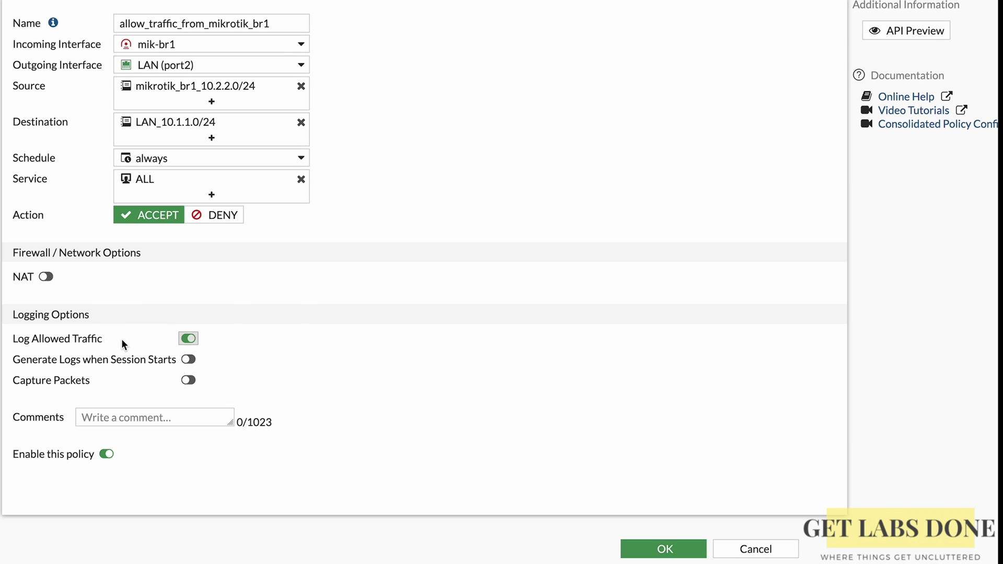
click(190, 360)
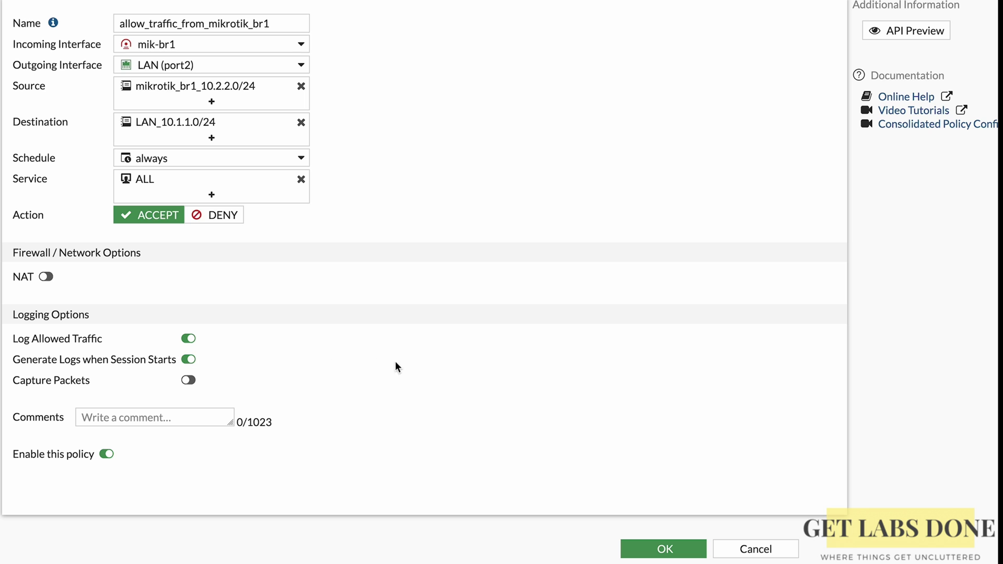
click(669, 549)
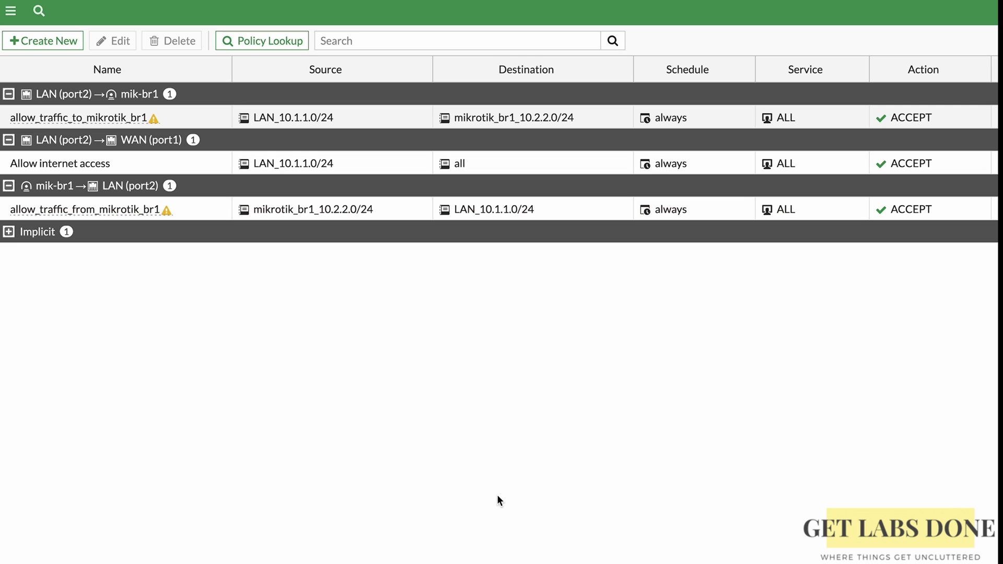
Step: Create a new static route with the destination subnet 10.2.2.0/24
mouse_move(157, 212)
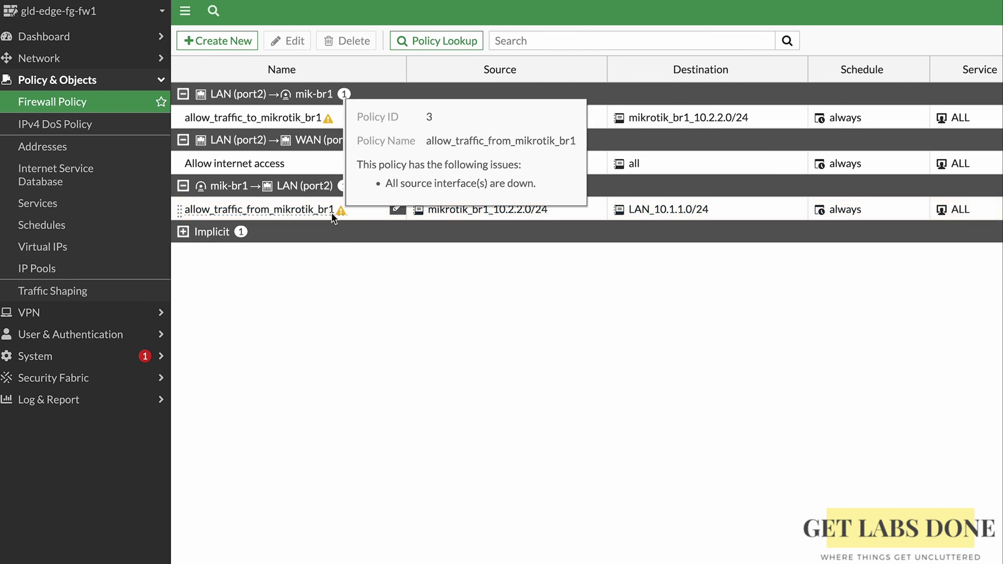
click(39, 58)
click(57, 166)
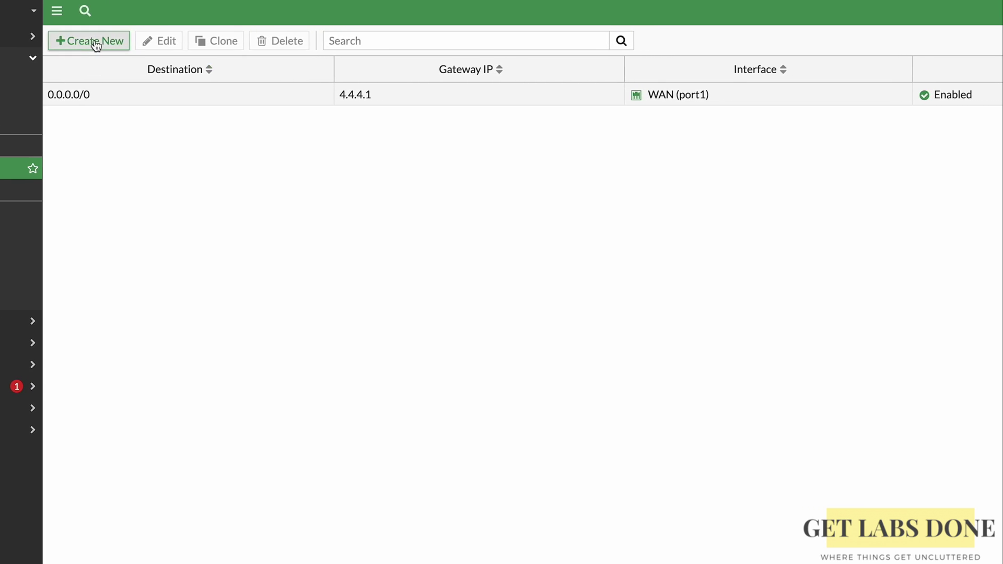
click(94, 40)
triple_click(269, 111)
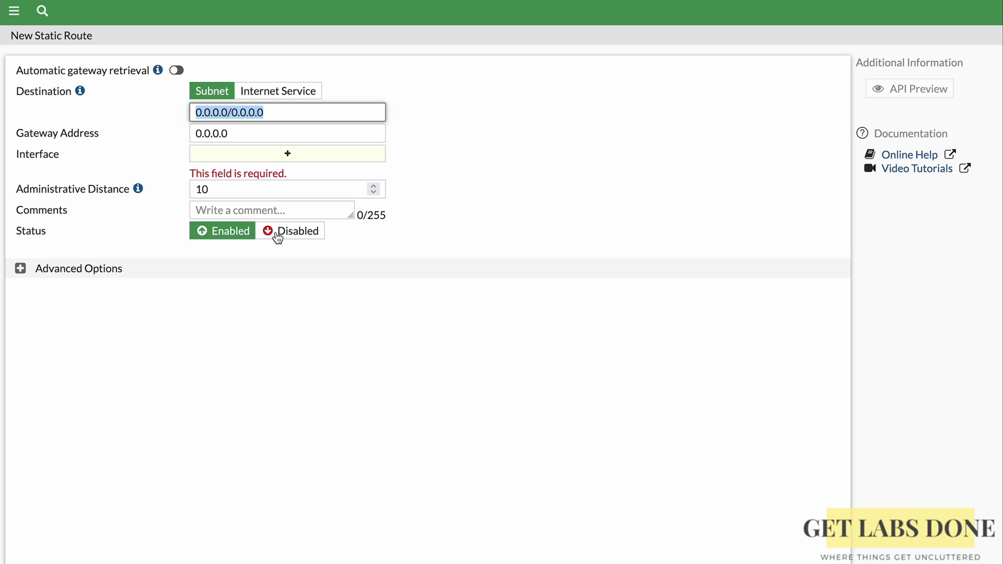
text(10)
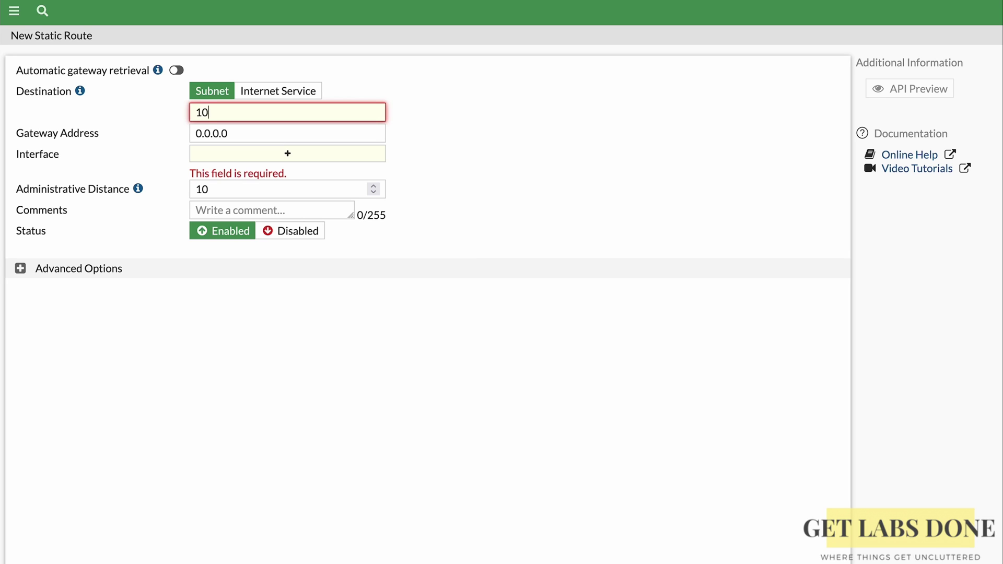
text(.2.2.0/24)
Step: Set the static route's interface to the mik-br1 tunnel and save the route
click(307, 157)
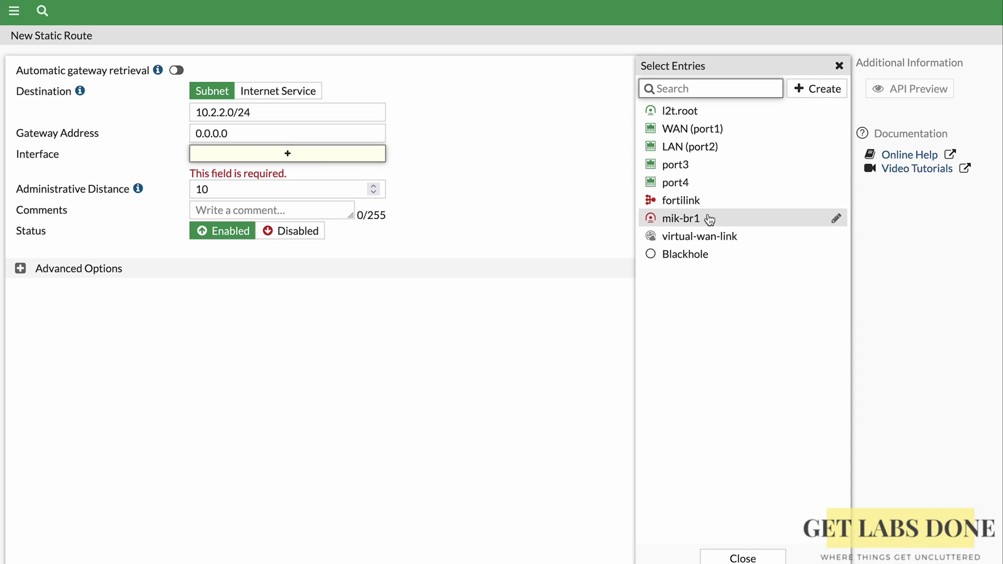
click(710, 219)
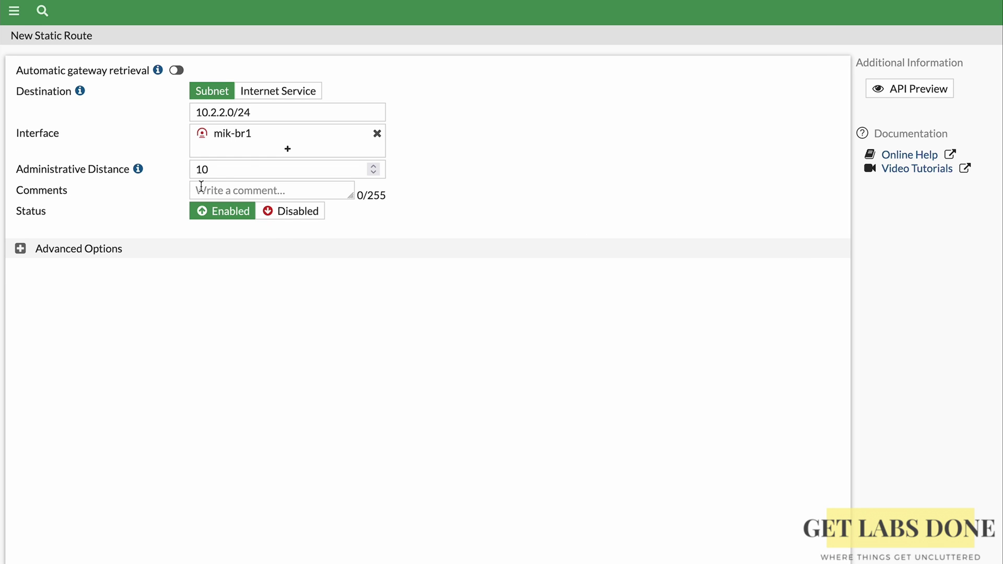
click(20, 249)
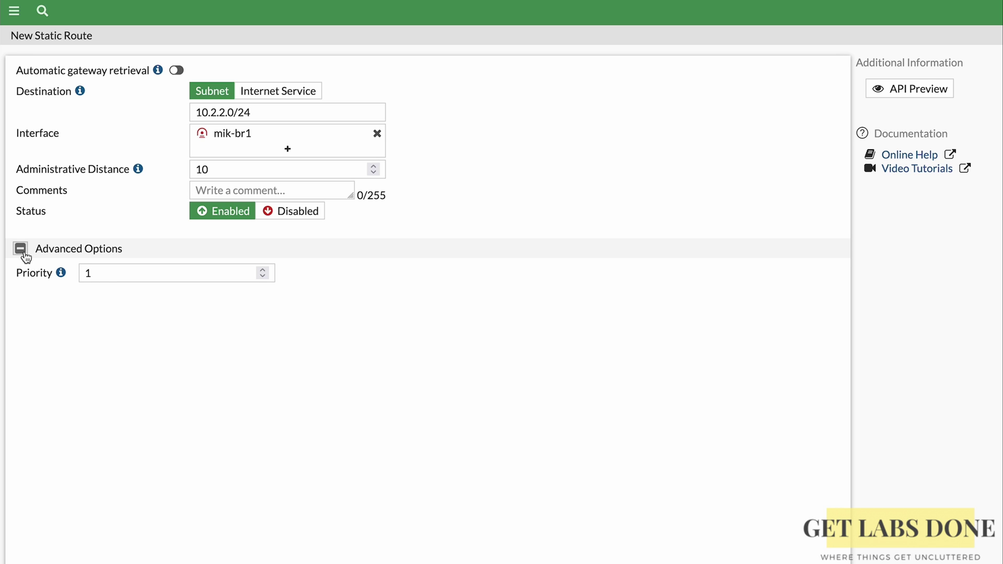
click(667, 547)
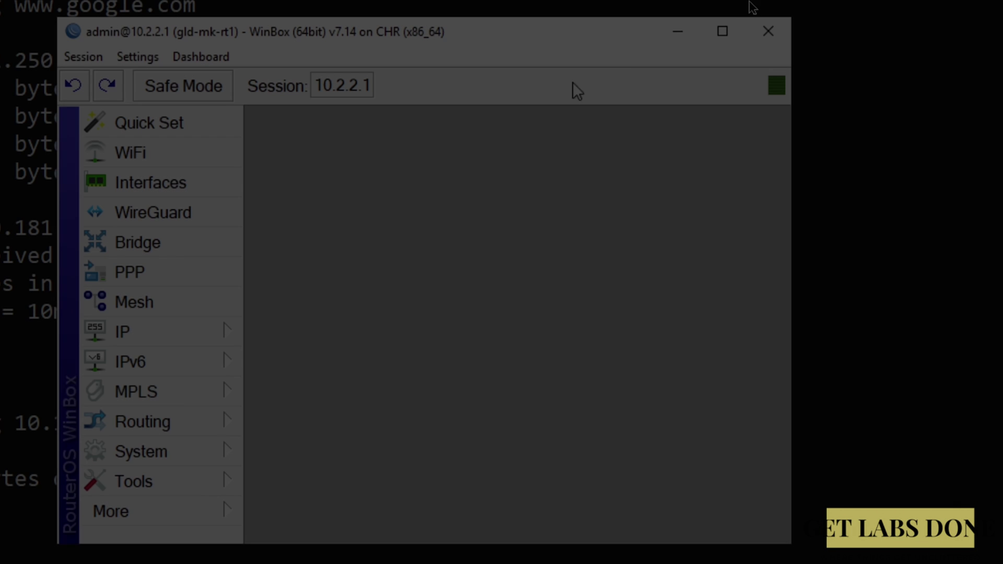
Step: Switch to WinBox on the MikroTik router and start a new IPsec profile named fg-fw-profile1
click(723, 31)
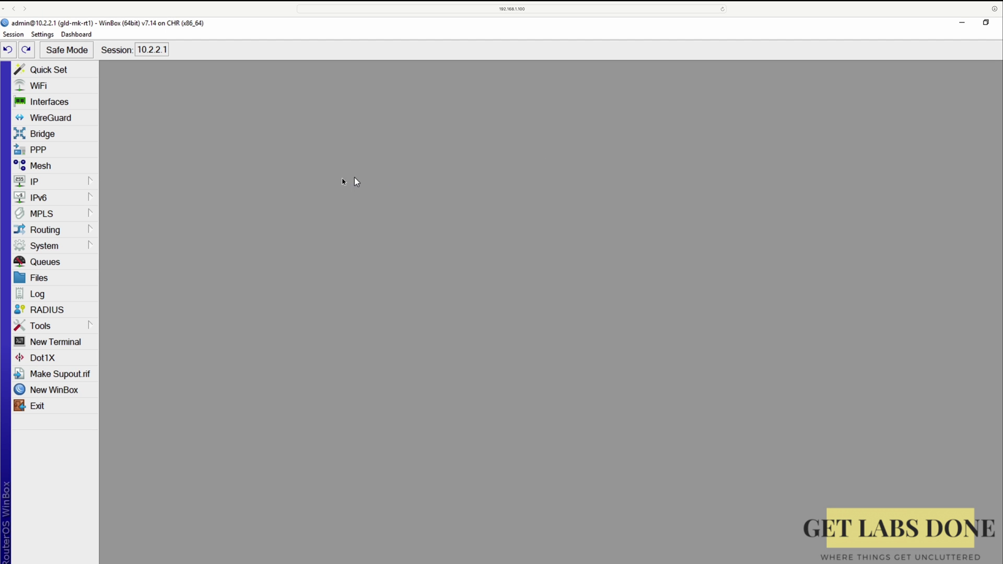
click(69, 182)
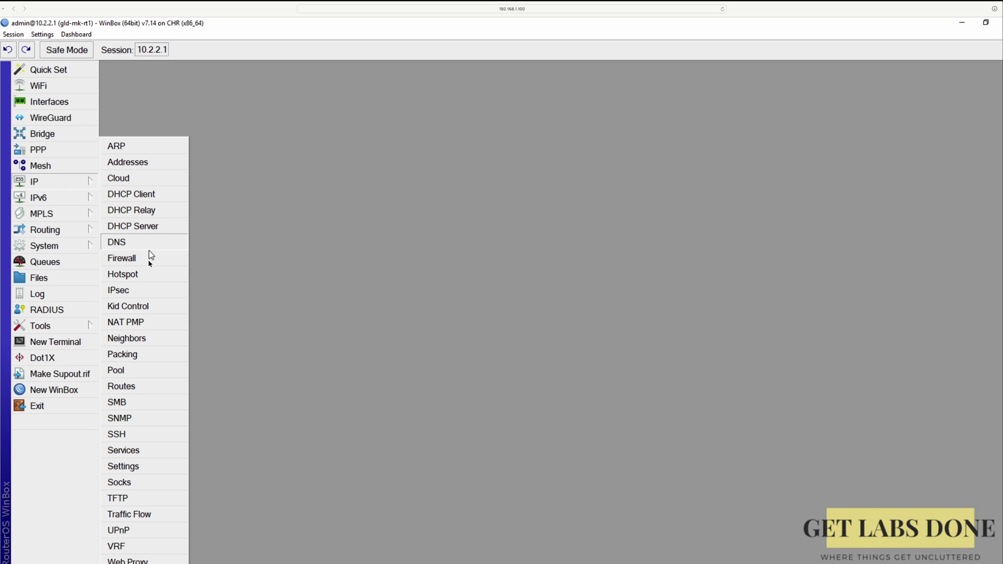
click(143, 291)
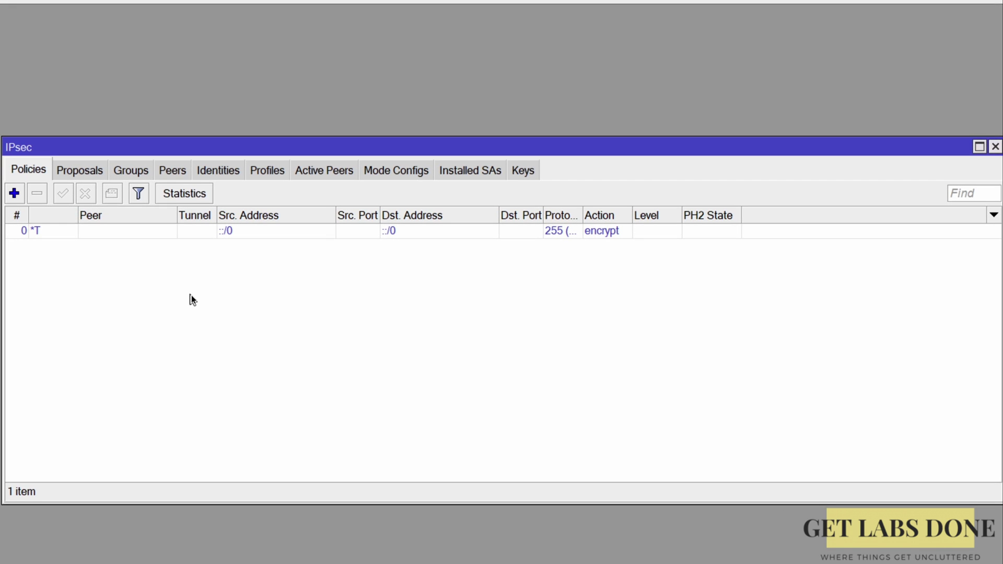
click(261, 173)
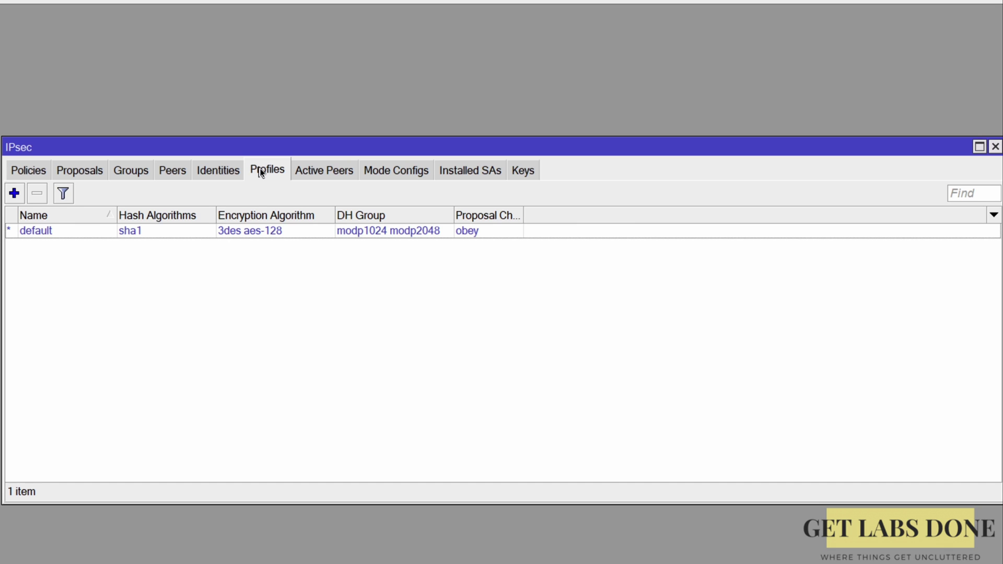
click(19, 195)
key(Home)
text(fg-fw-)
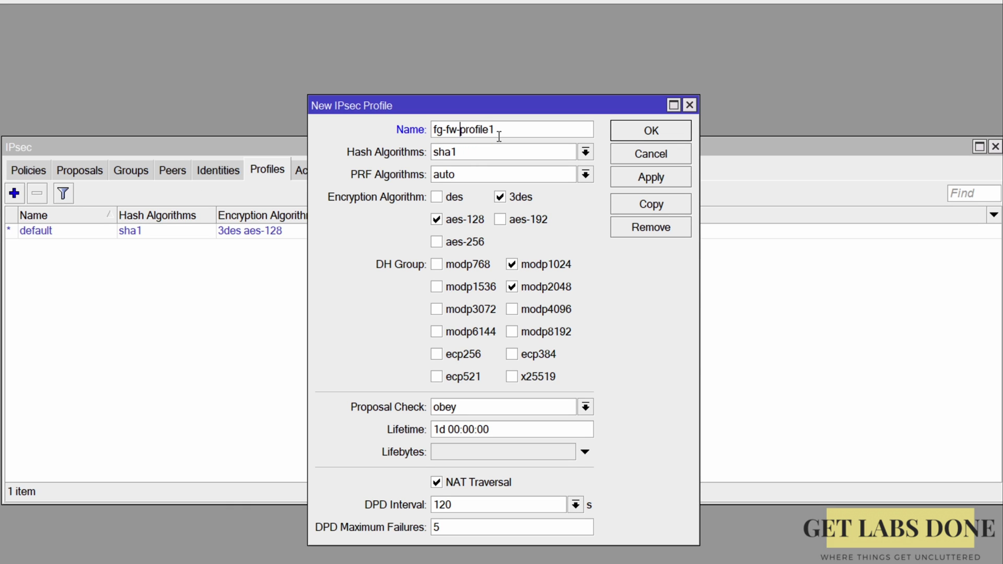
Step: Set the profile's hash algorithm to sha256 and allow only aes-256 encryption
click(586, 152)
click(455, 195)
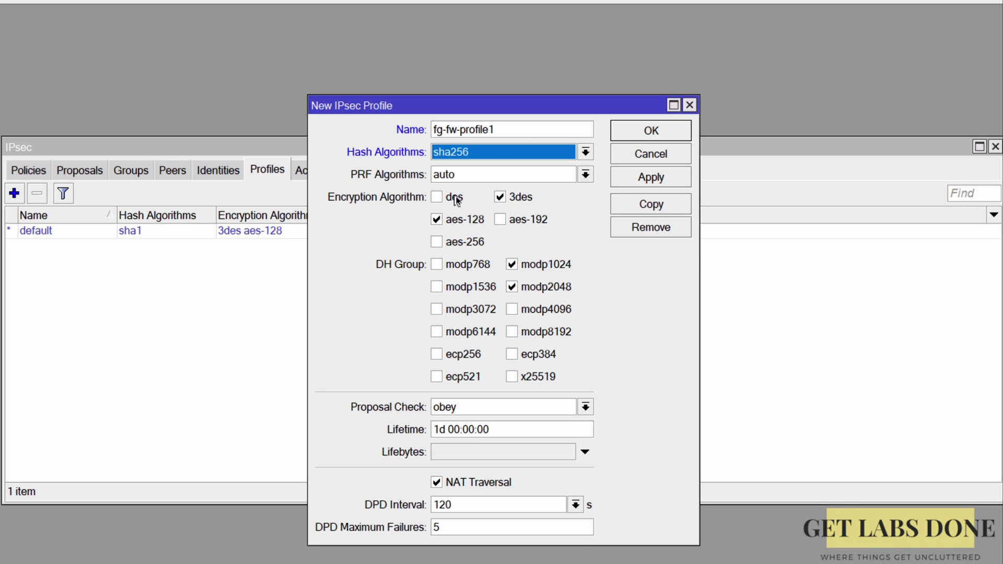
click(500, 198)
click(437, 221)
click(439, 240)
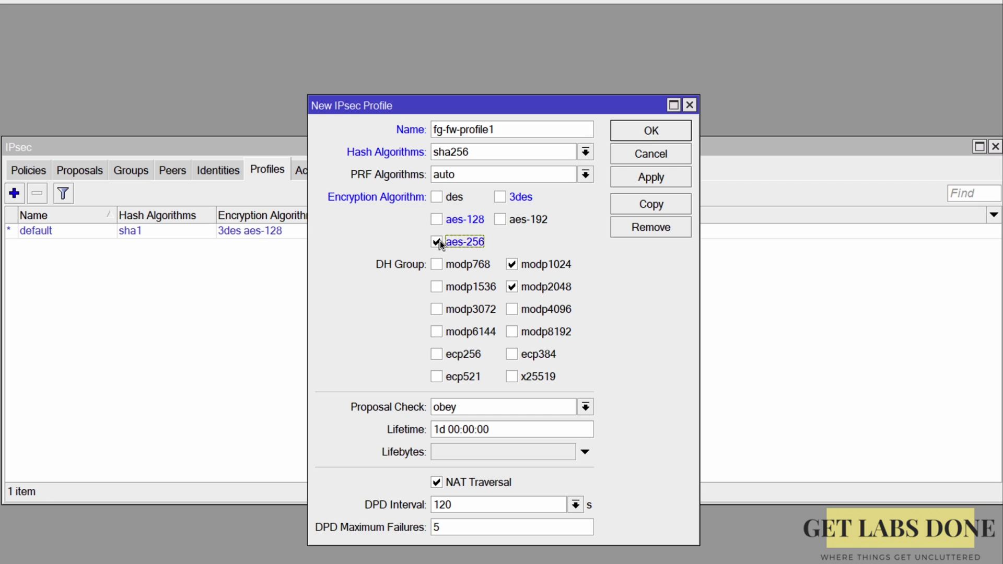
Step: Restrict the profile's DH group to modp1536, disable NAT Traversal, and save the profile
click(517, 265)
click(513, 287)
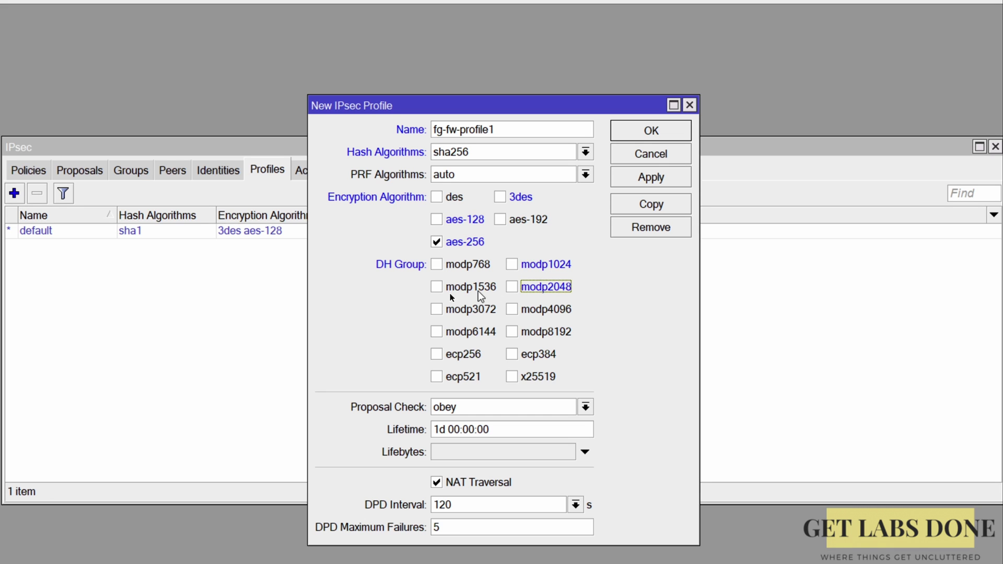
click(436, 288)
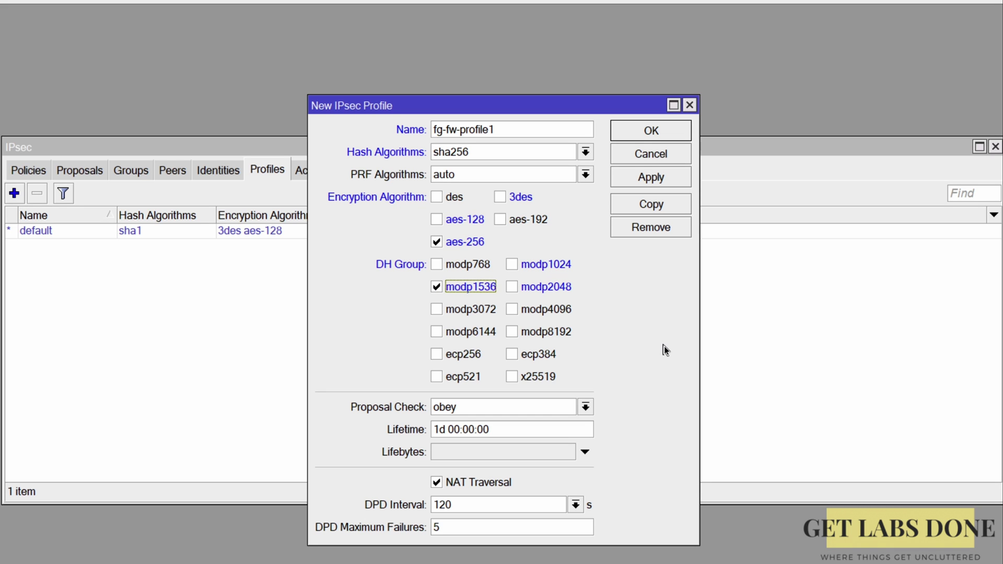
click(437, 483)
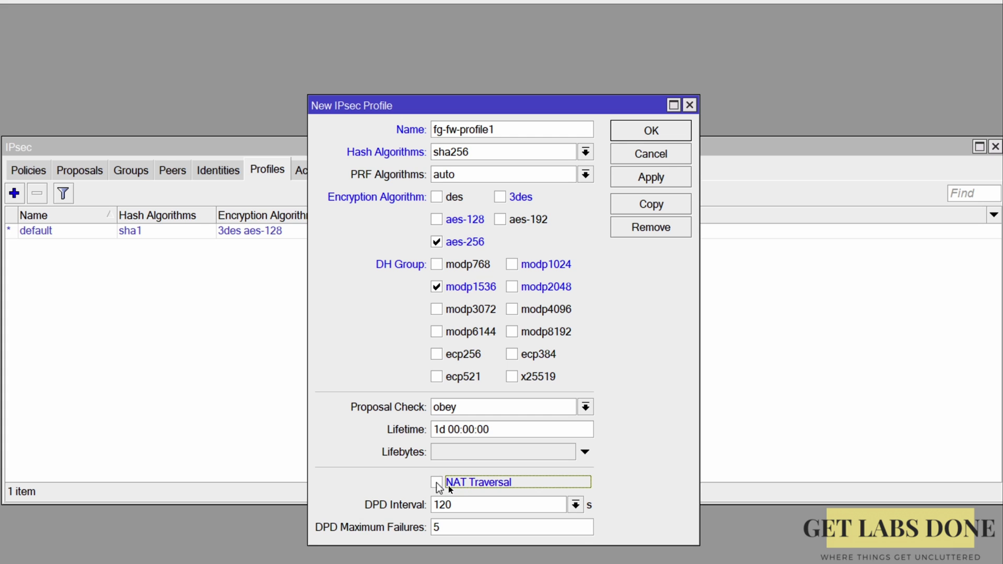
click(646, 135)
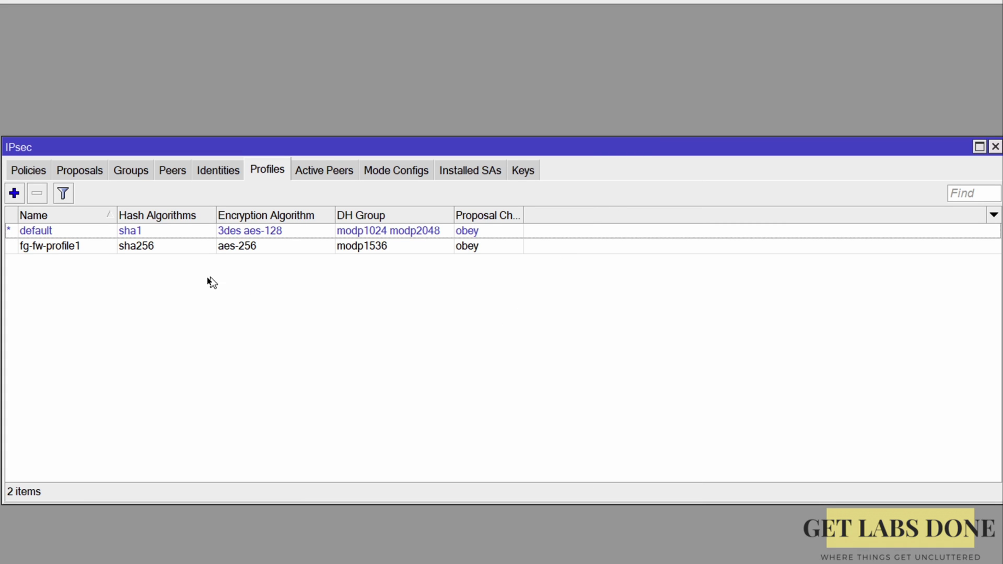
Step: Start a new IPsec peer named fg-fw-peer1
click(224, 170)
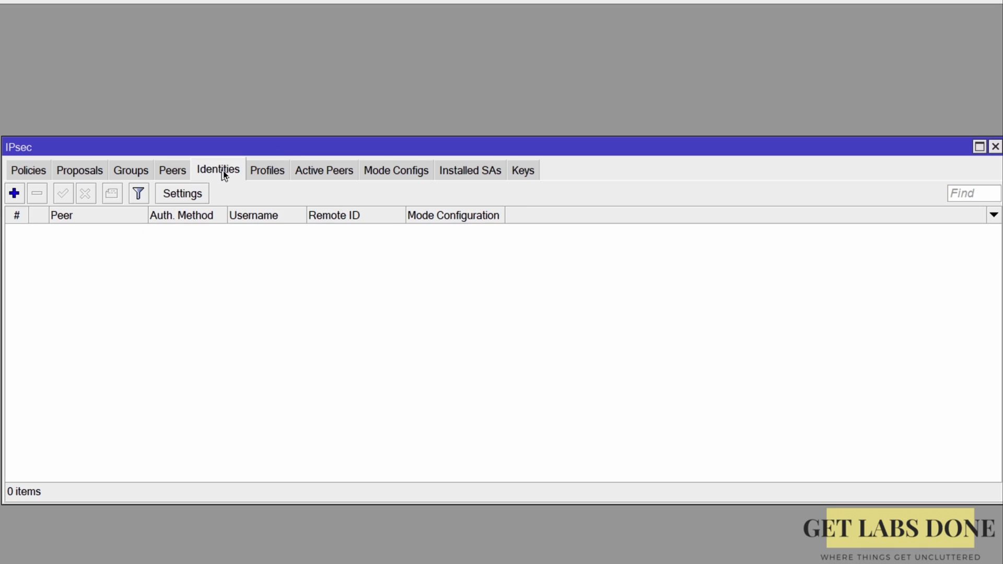
click(175, 171)
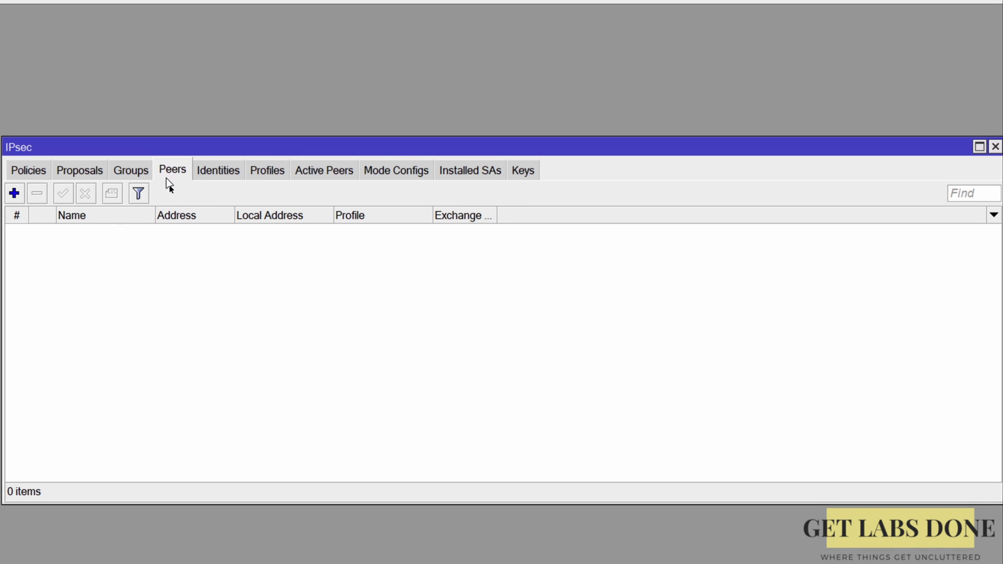
click(20, 192)
key(Home)
text(fg-f)
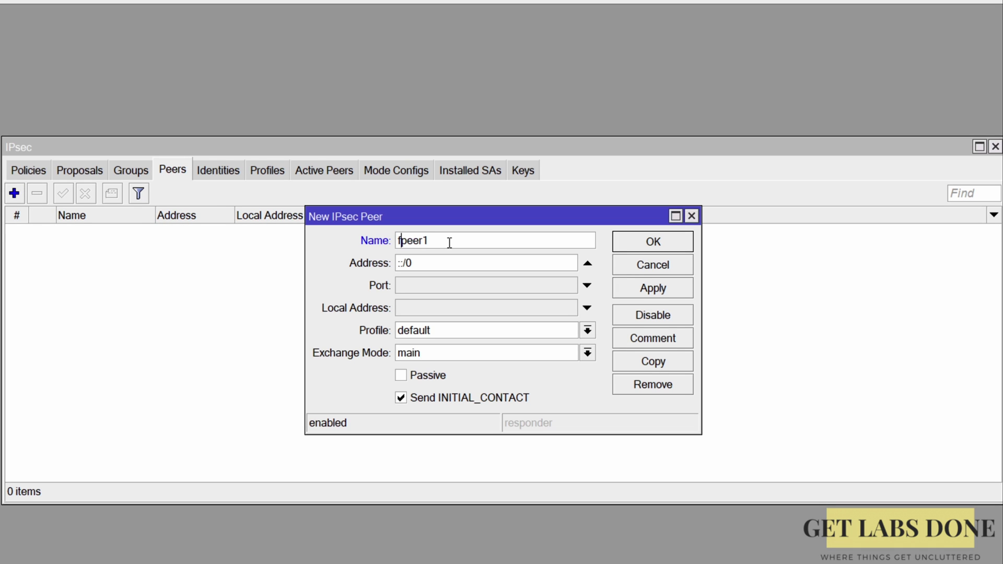
text(w-)
Step: Set the new peer's address to 4.4.4.51 and assign it the fg-fw-profile1 profile
double_click(443, 263)
key(BackSpace)
text(4.4.4)
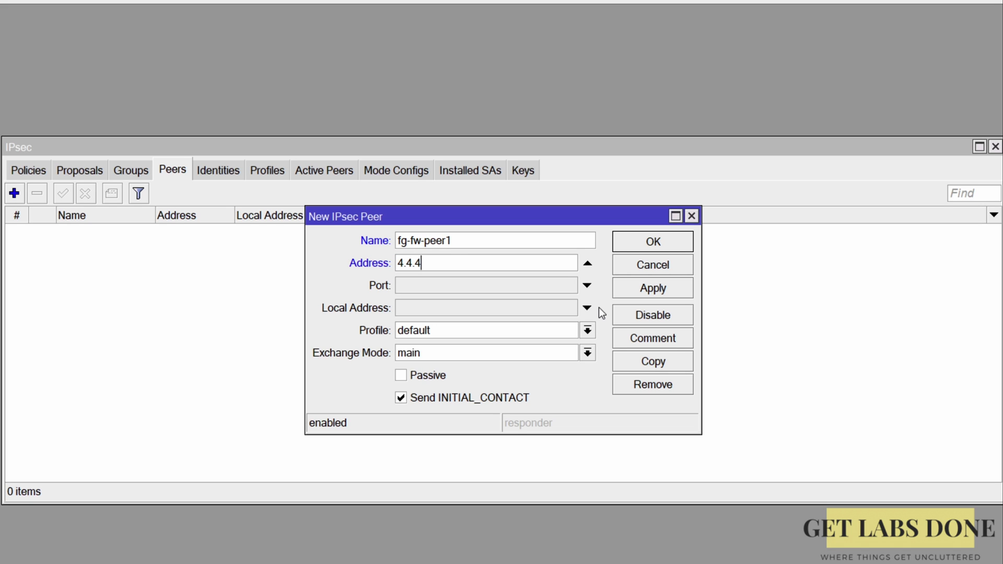
text(.51)
click(587, 331)
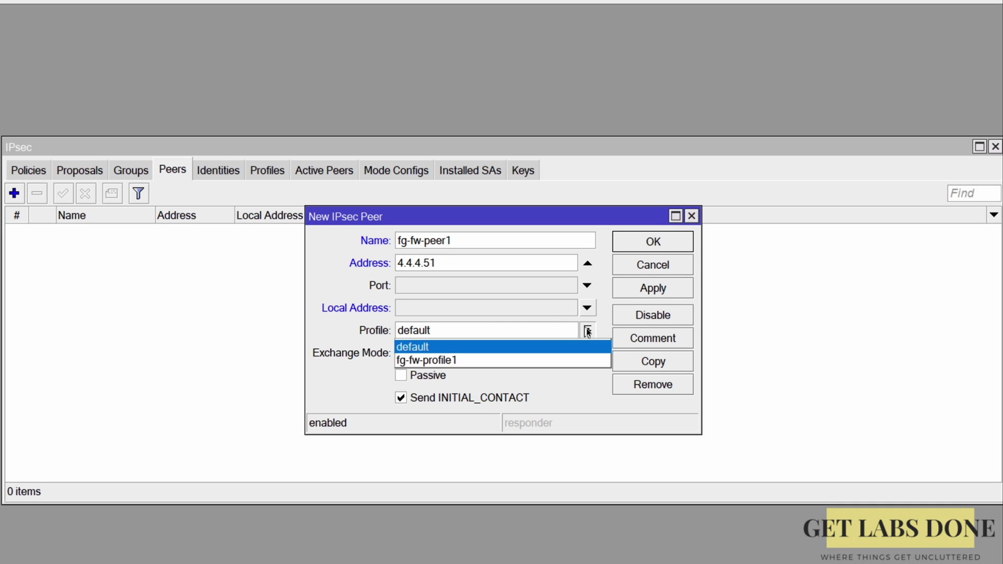
click(445, 360)
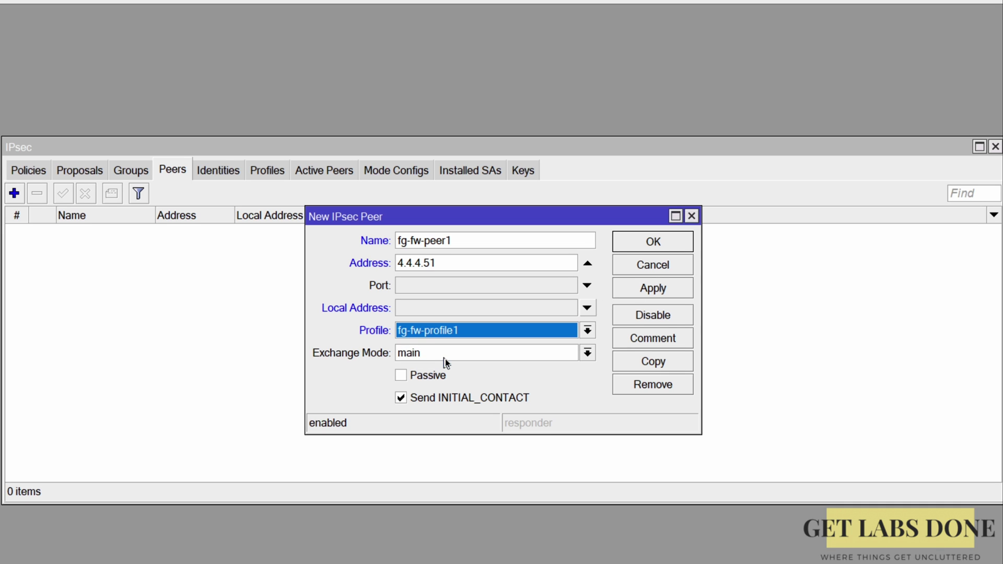
Step: Set the peer's exchange mode to IKE2 and save the peer
click(588, 353)
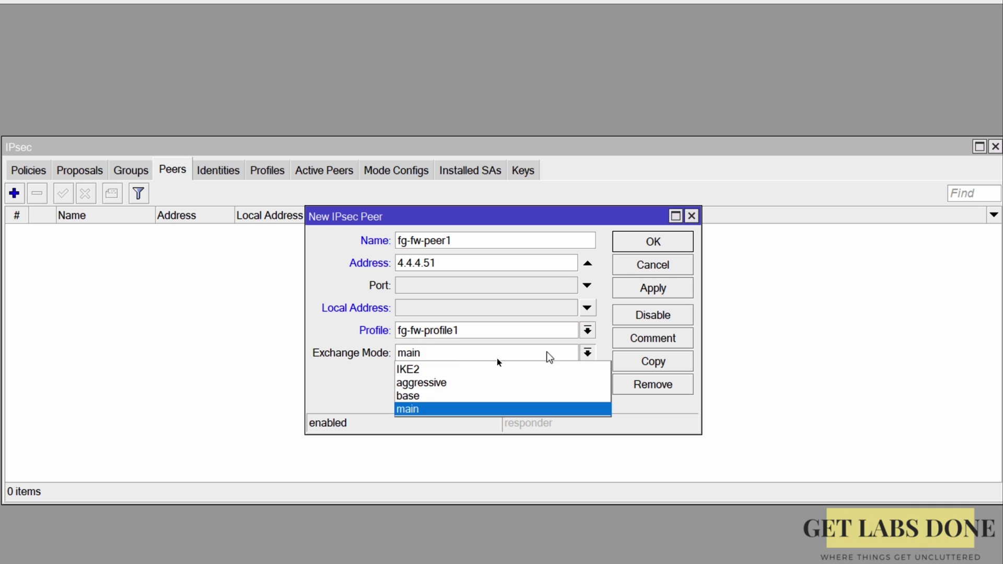
click(439, 371)
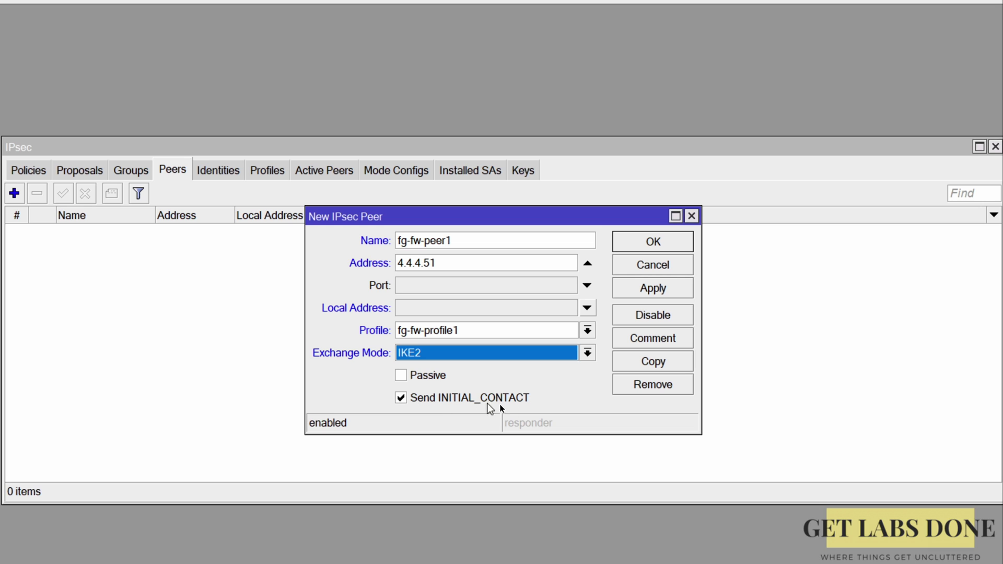
click(639, 243)
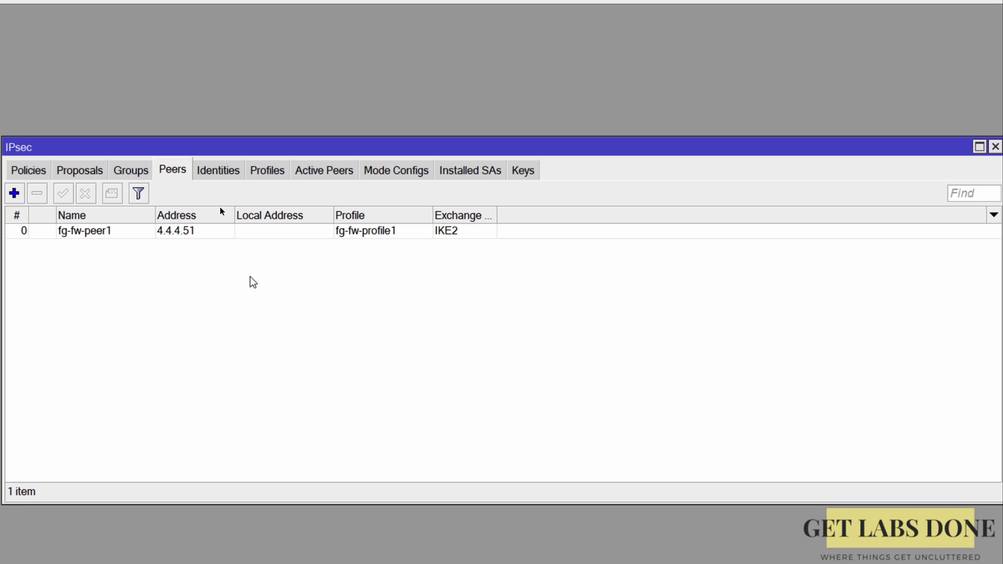
Step: Add an IPsec identity for fg-fw-peer1 using pre shared key authentication, paste the pre-shared key as its secret, and save it
click(217, 172)
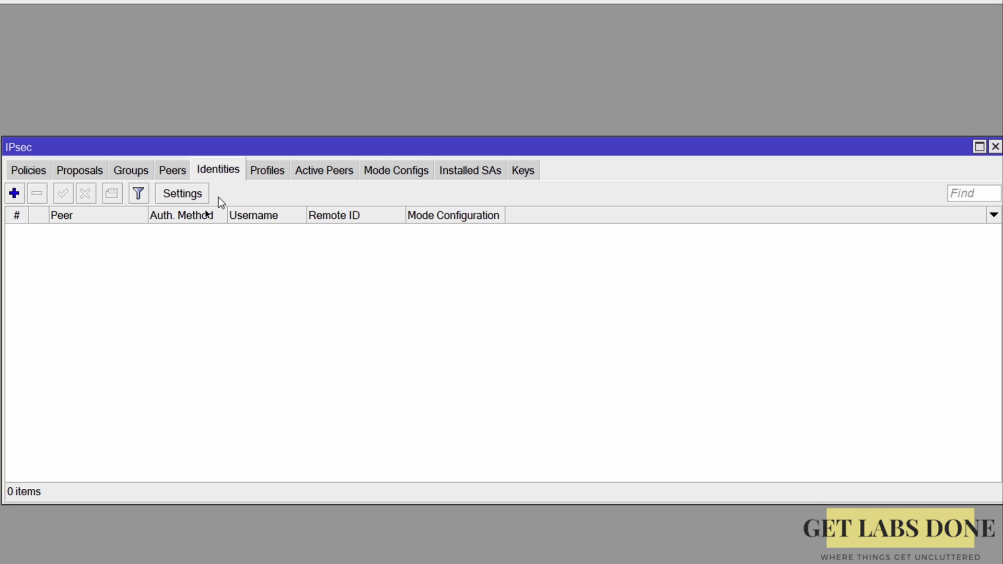
click(15, 193)
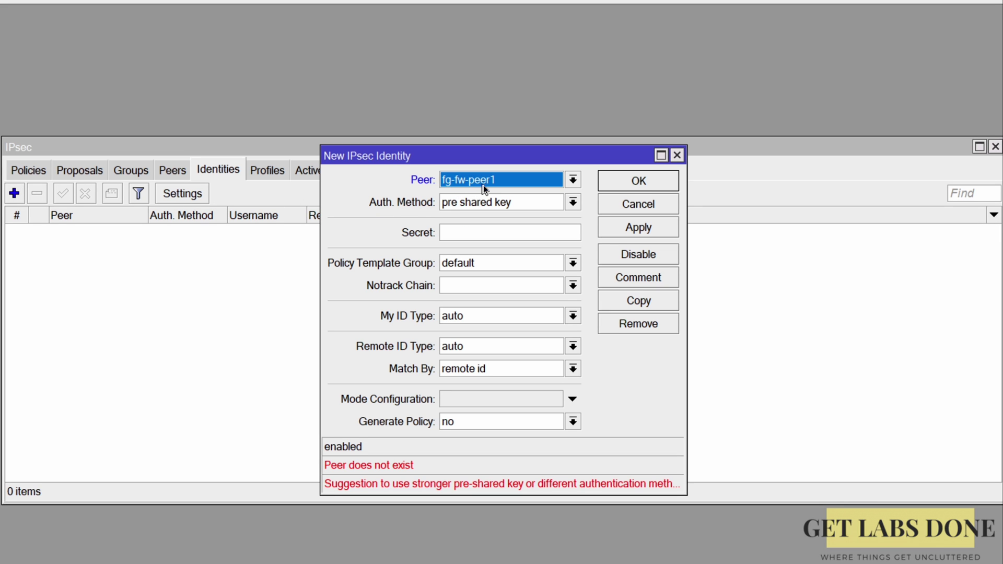
click(469, 202)
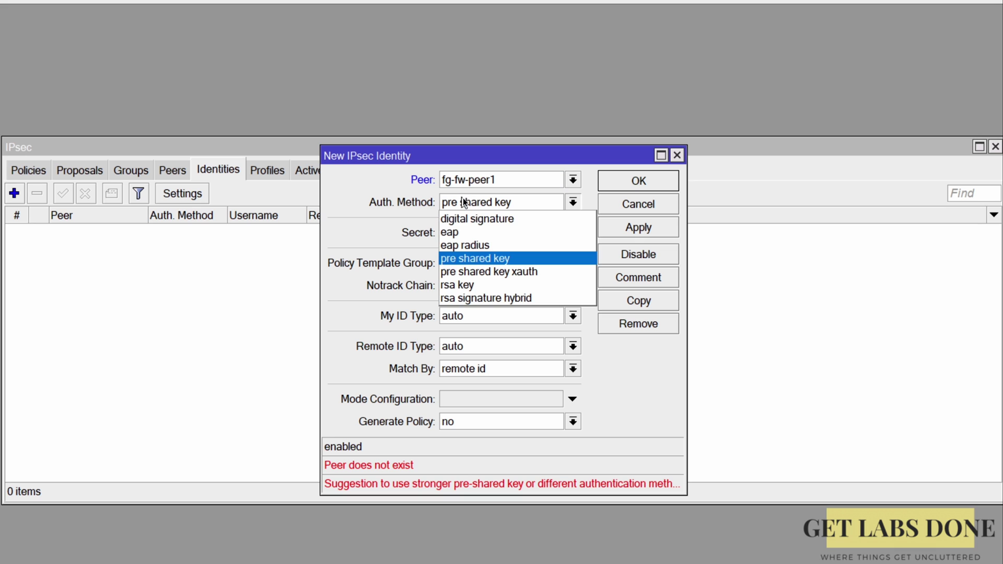
click(504, 259)
click(460, 232)
key(ctrl+v)
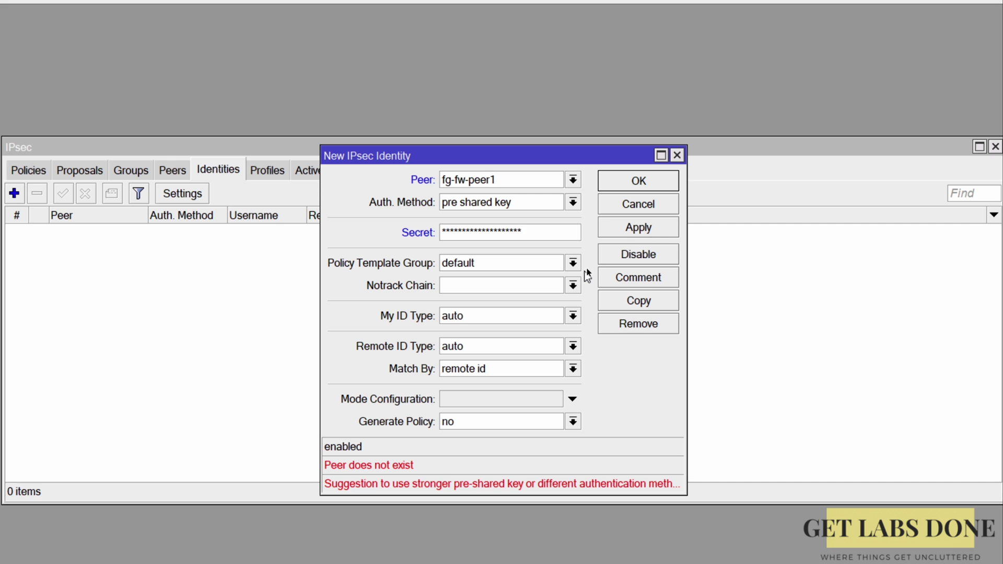
click(607, 188)
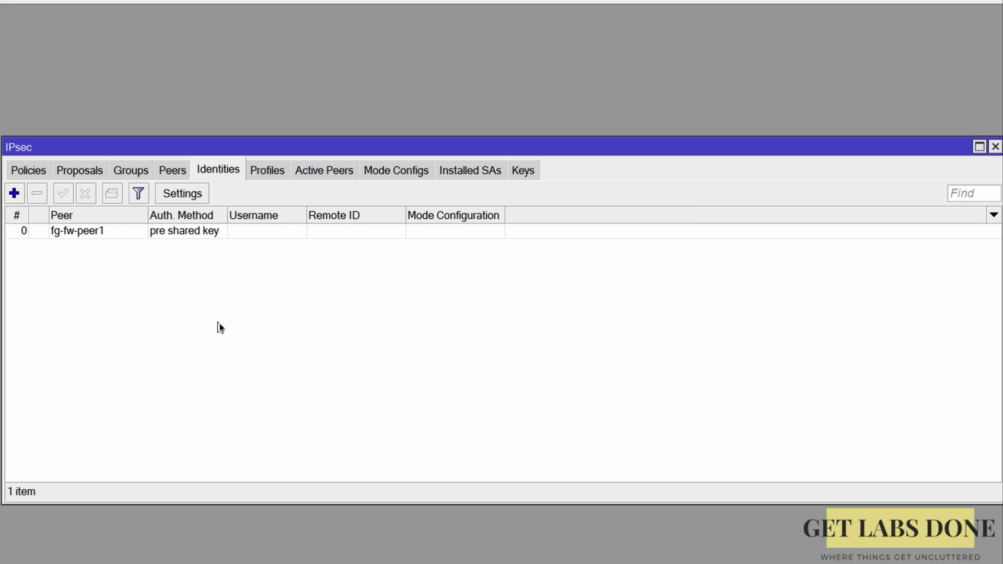
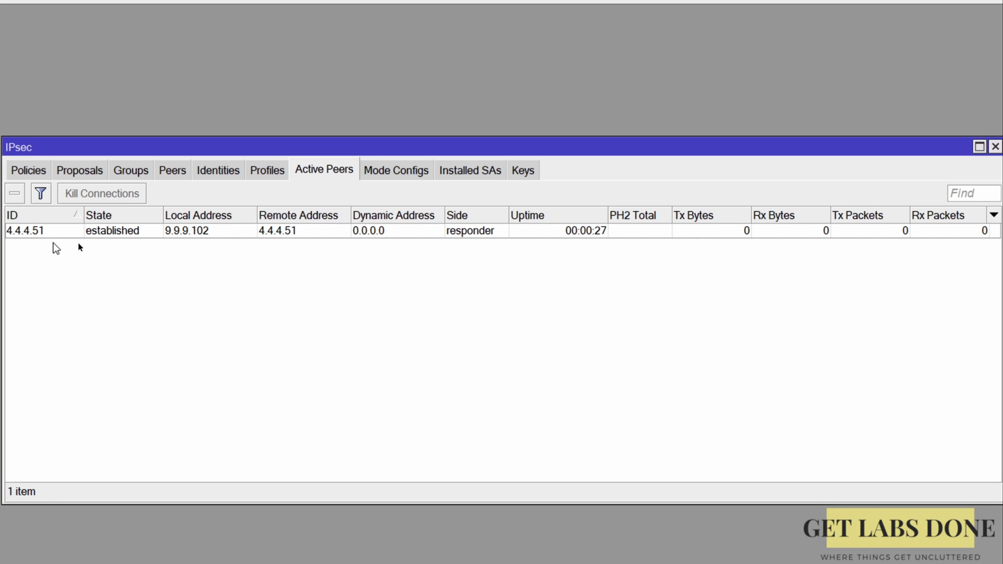
Step: Start a new IPsec proposal named fg-fw-proposal1
click(84, 174)
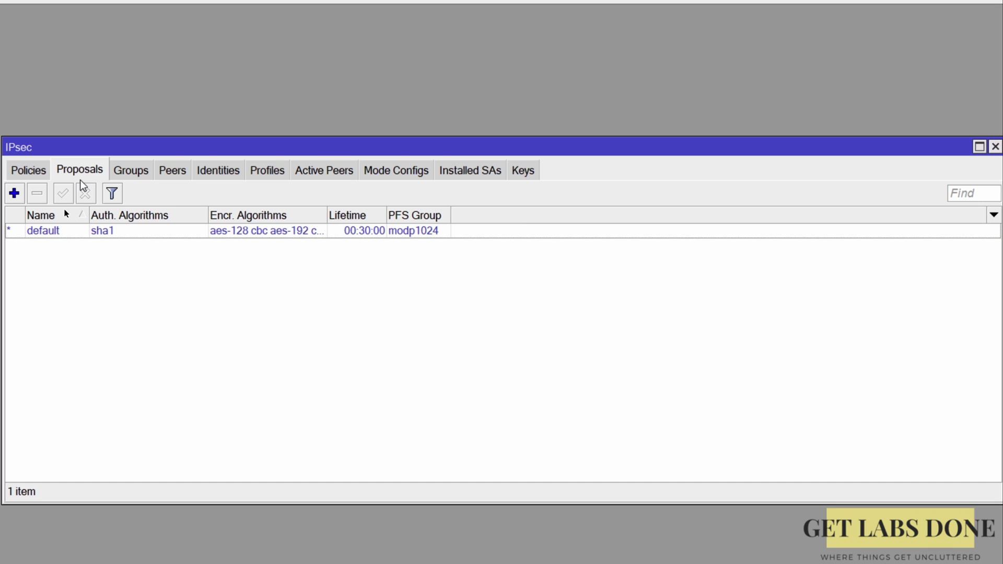
click(13, 194)
click(456, 166)
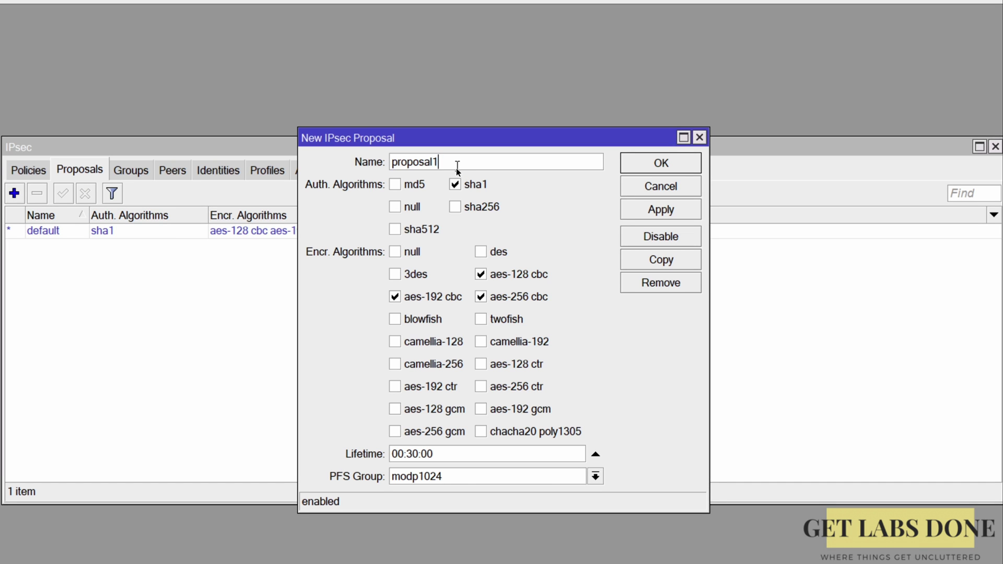
key(Home)
text(fg-fw)
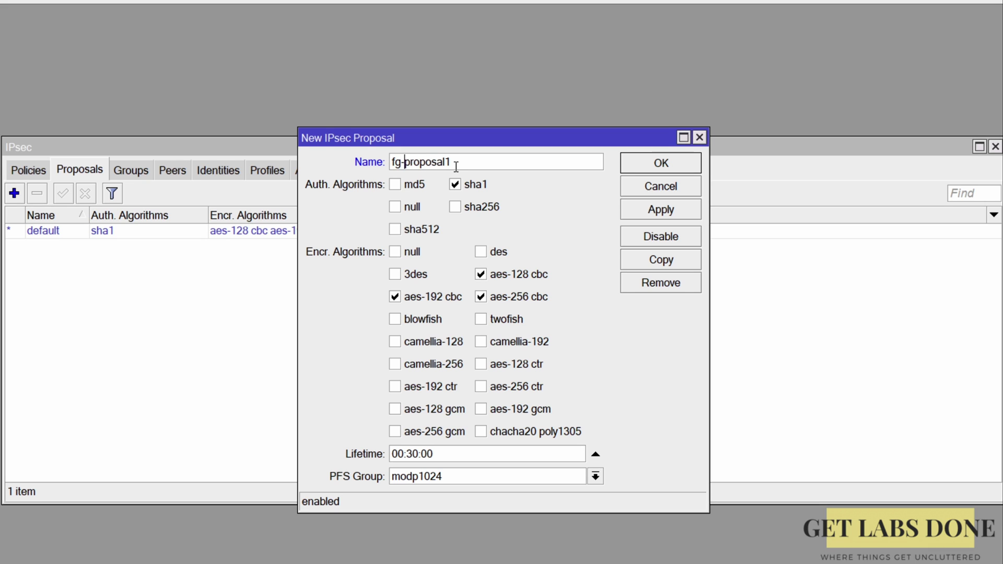
text(-)
Step: Allow only sha256 authentication and only aes-256 cbc encryption in the proposal
click(456, 185)
click(455, 206)
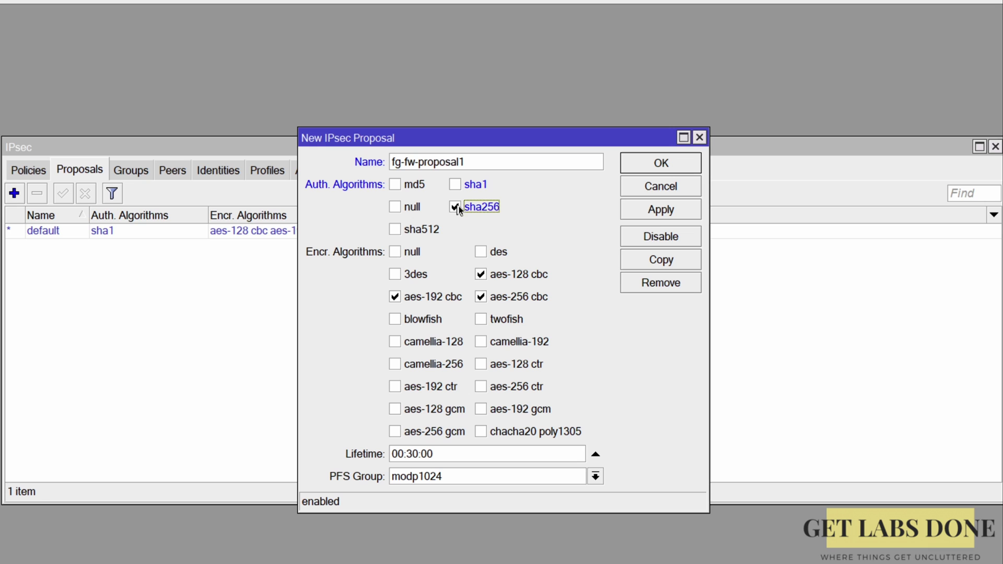
click(481, 276)
click(395, 297)
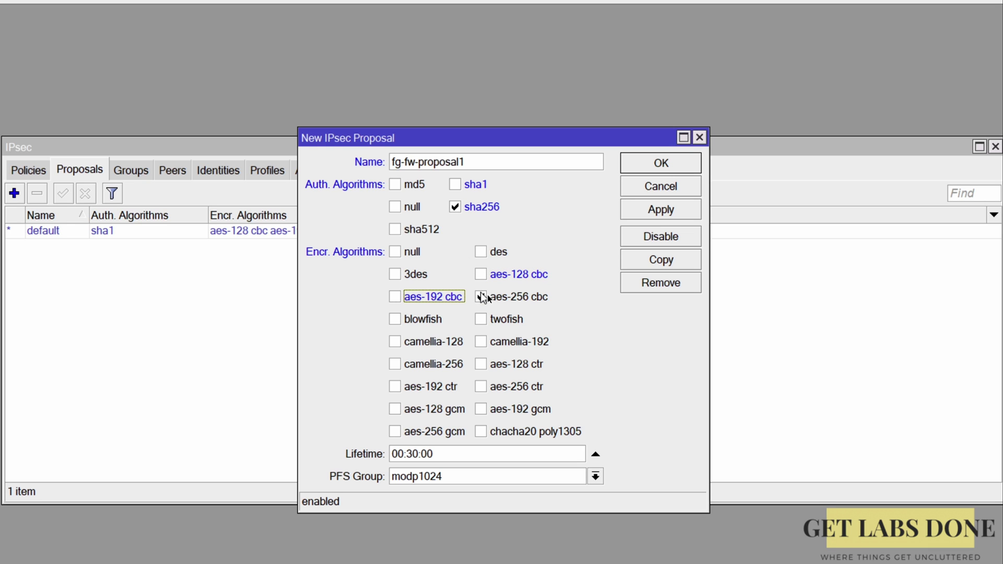
Step: Set the proposal's PFS group to modp1536 and save the proposal
click(447, 481)
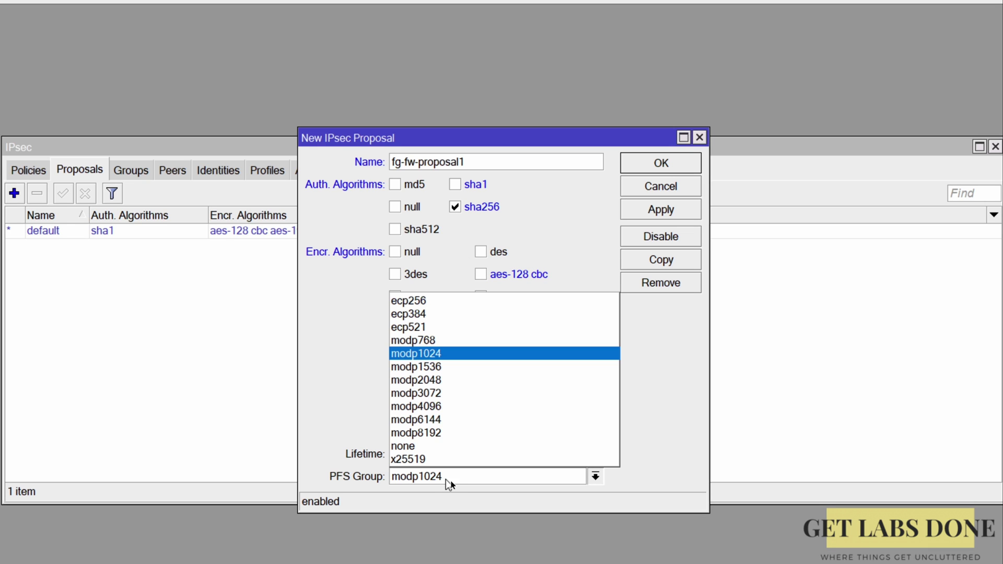
click(426, 367)
click(642, 164)
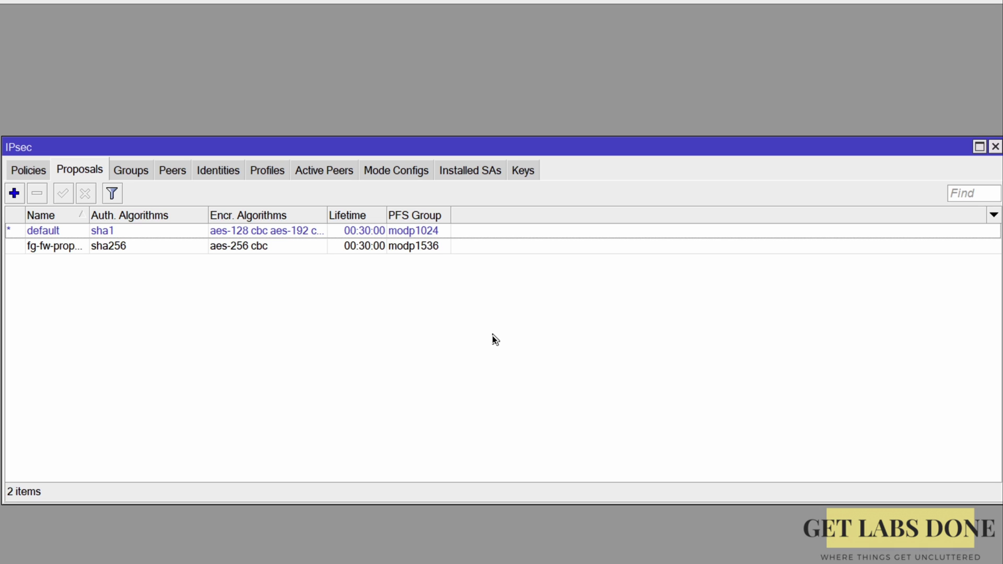
Step: Start a new IPsec policy for peer fg-fw-peer1 with tunnel mode enabled
click(33, 171)
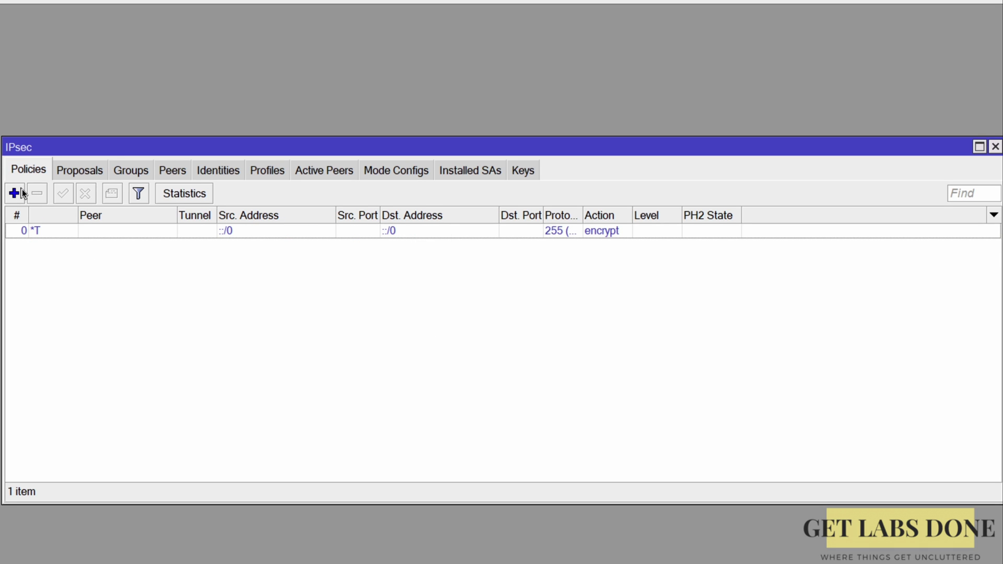
click(22, 192)
click(336, 223)
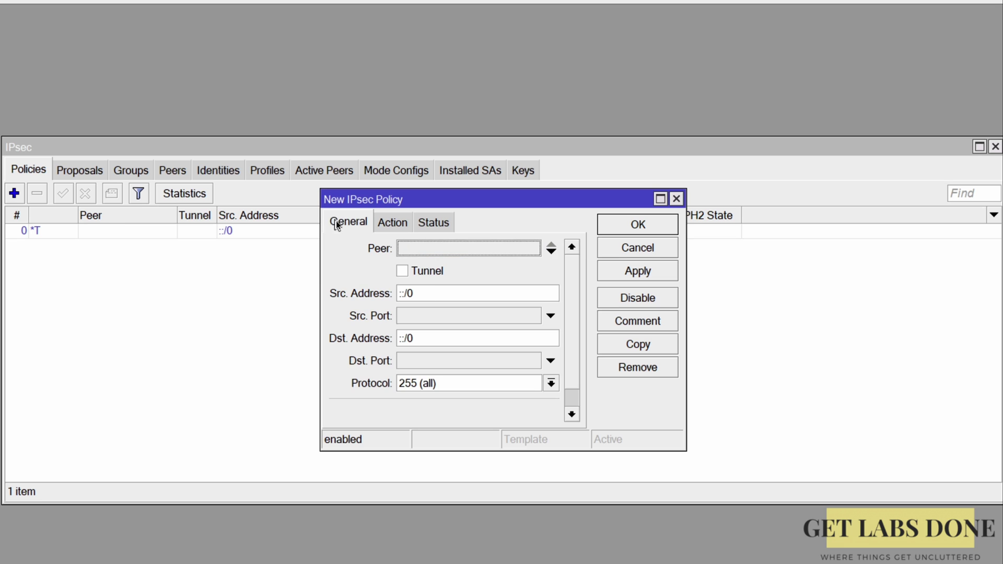
click(451, 249)
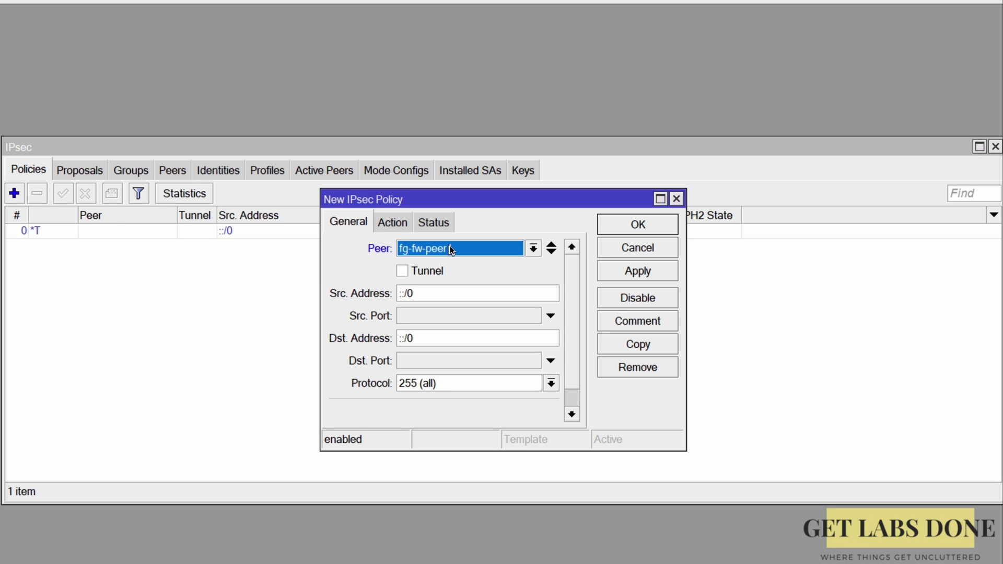
click(403, 272)
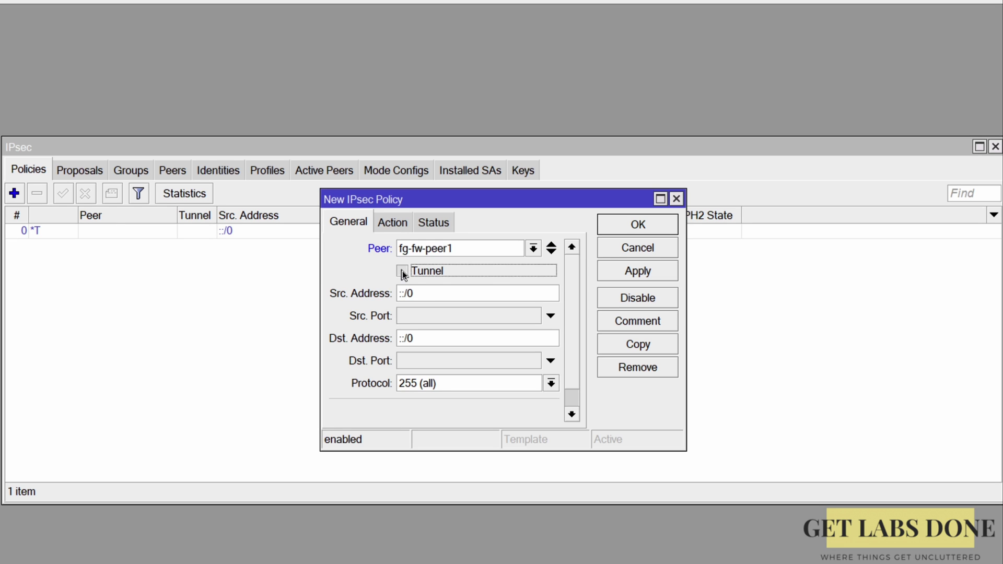
Step: Set the policy's source address to 10.2.2.0/24 and its destination address to 10.1.1.0/24
click(421, 290)
key(BackSpace)
key(BackSpace)
key(BackSpace)
key(BackSpace)
text(10.2.2.0/24)
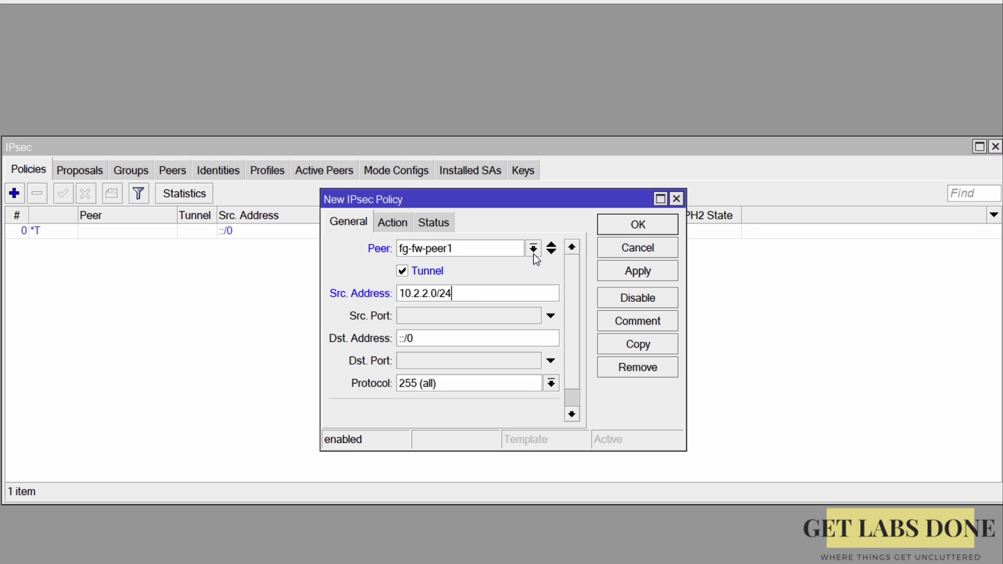
key(Tab)
key(Tab)
text(10.1.1.0/24)
Step: Assign the fg-fw-proposal1 proposal to the policy, save it, and select its entry to check the phase 2 state
click(391, 222)
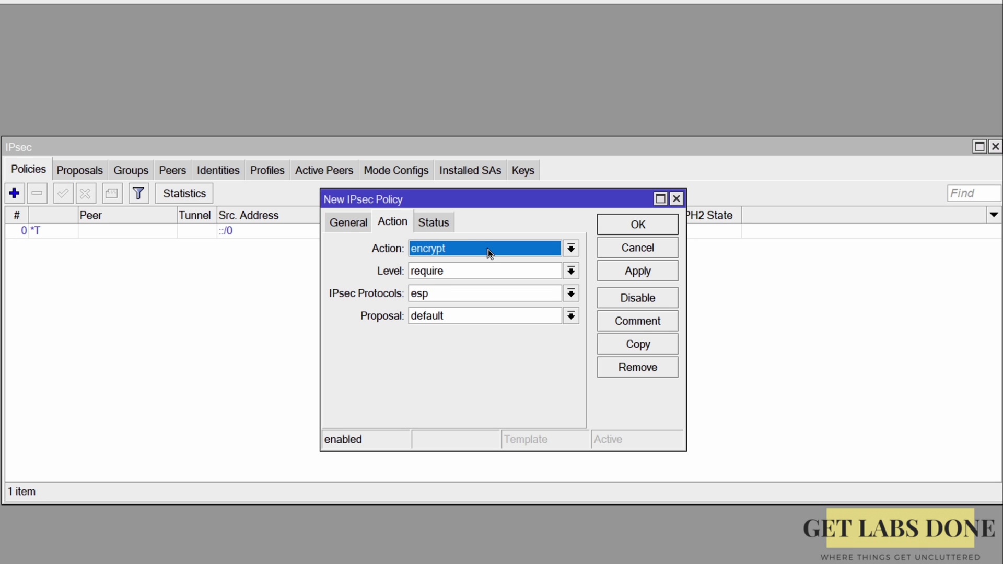
click(477, 317)
click(459, 346)
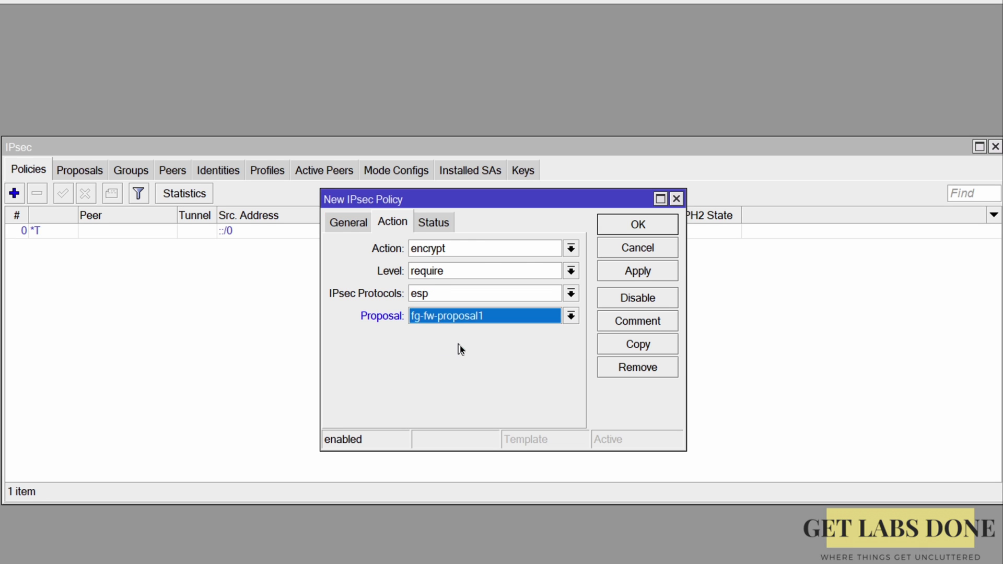
click(623, 226)
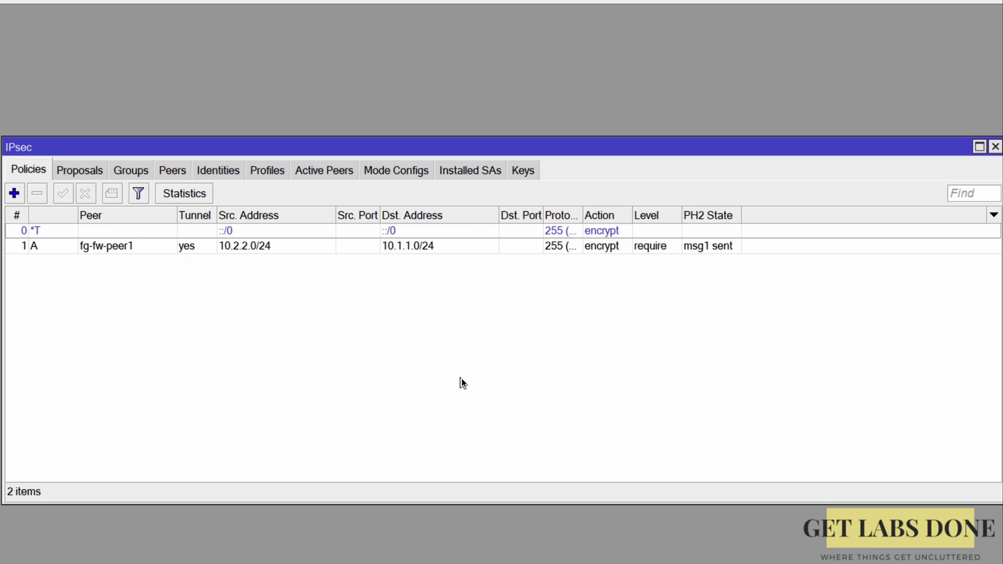
click(714, 250)
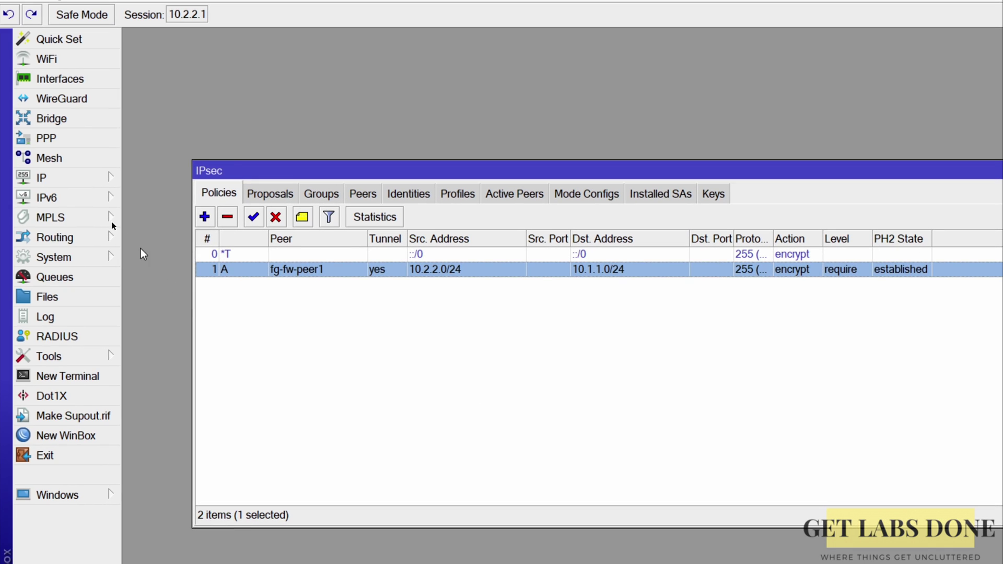
Step: Go to the router's firewall NAT rules and start a new srcnat rule
click(91, 181)
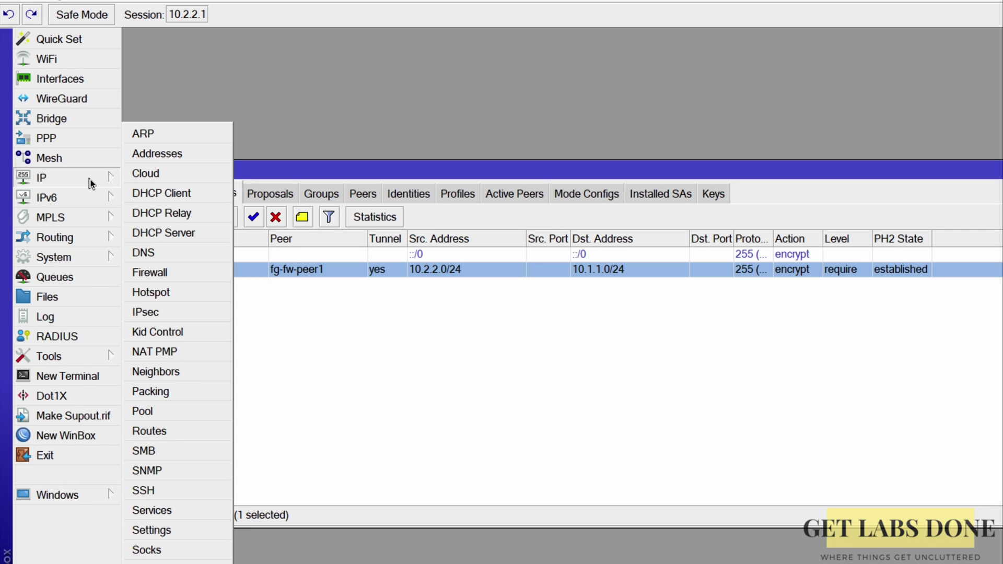
click(174, 274)
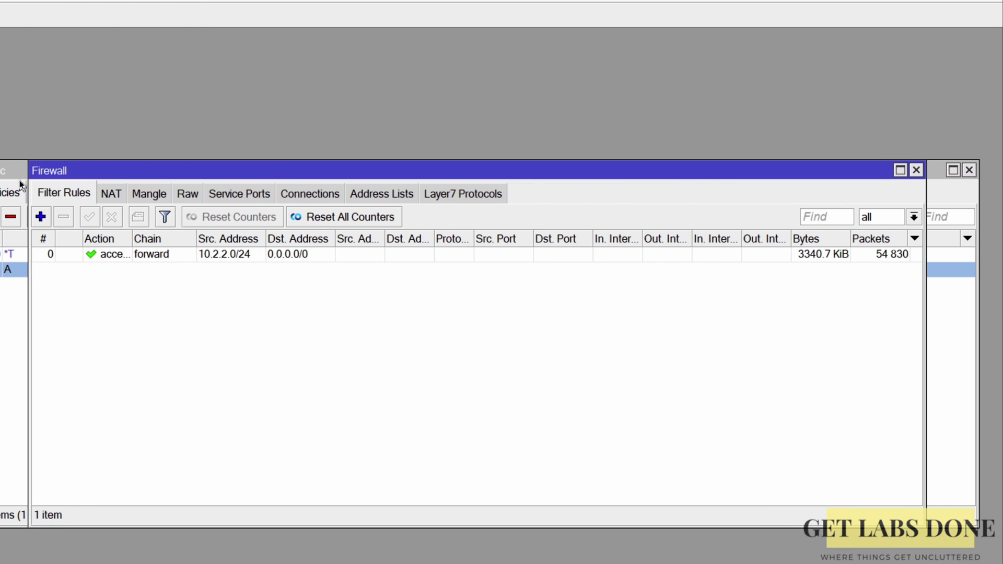
click(110, 195)
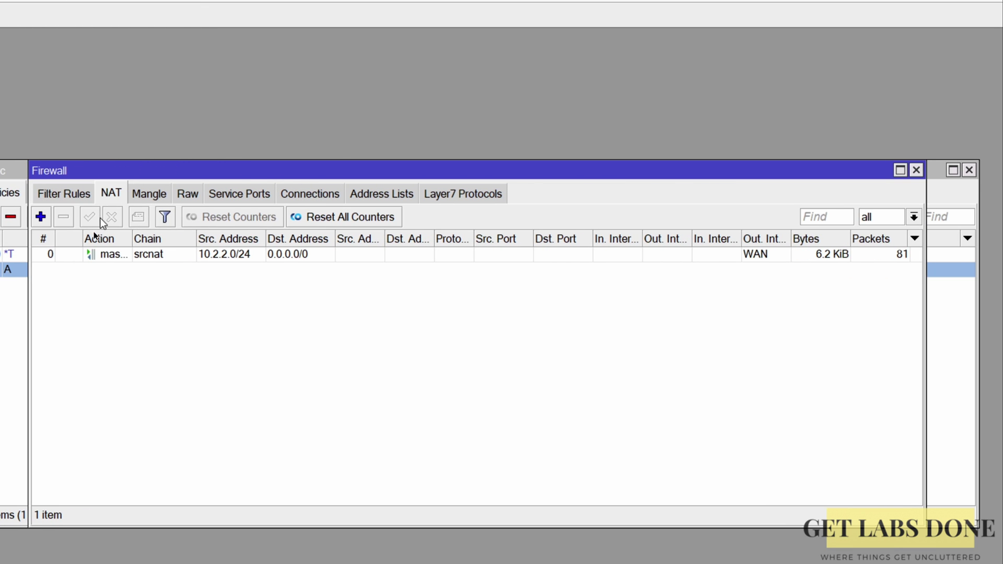
click(41, 217)
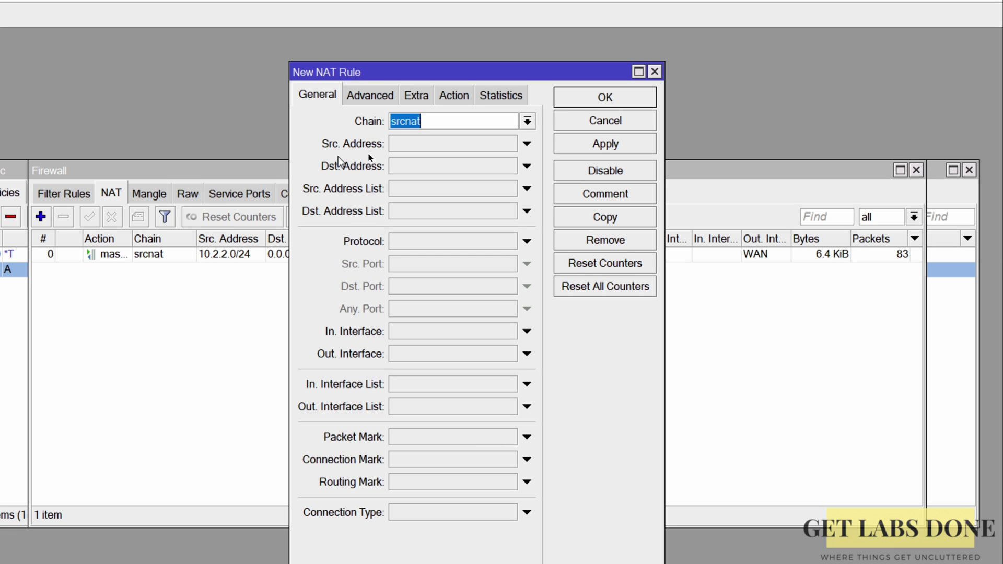
Step: Set the NAT rule's source address to 10.2.2.0/24 and its destination address to 10.1.1.0/24
click(425, 143)
text(10.2.)
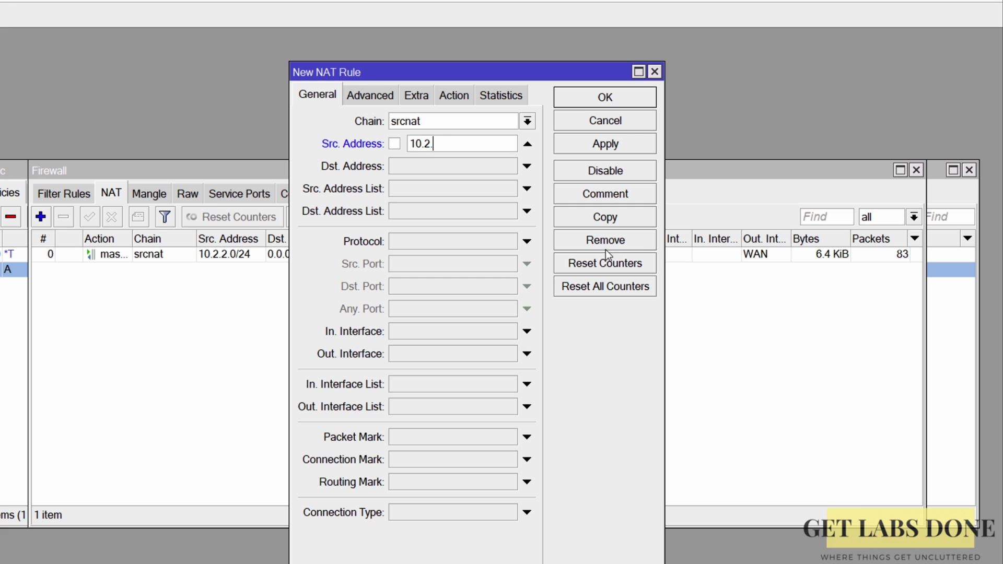
text(2.0/24)
click(477, 168)
text(1)
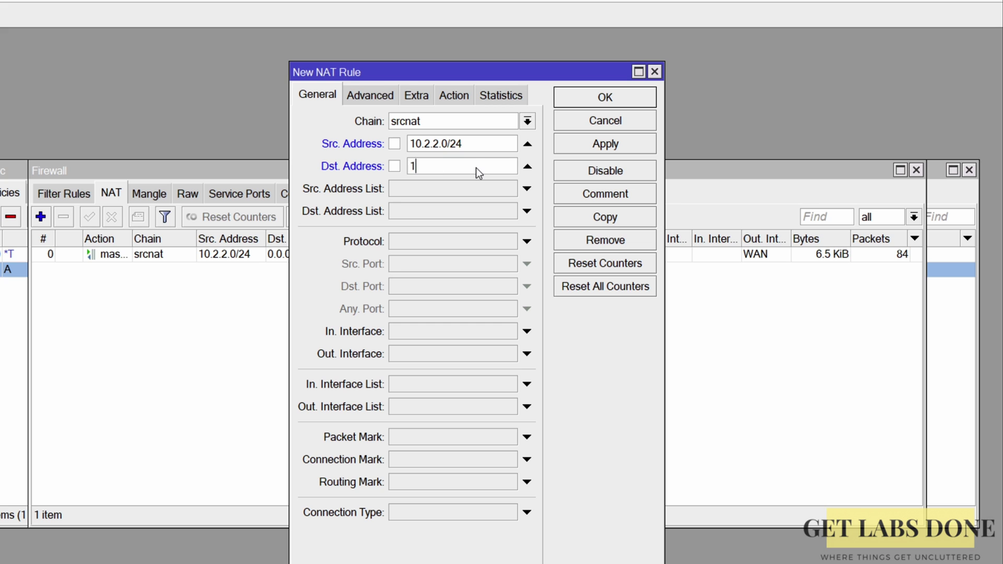
text(0.1.1.0/24)
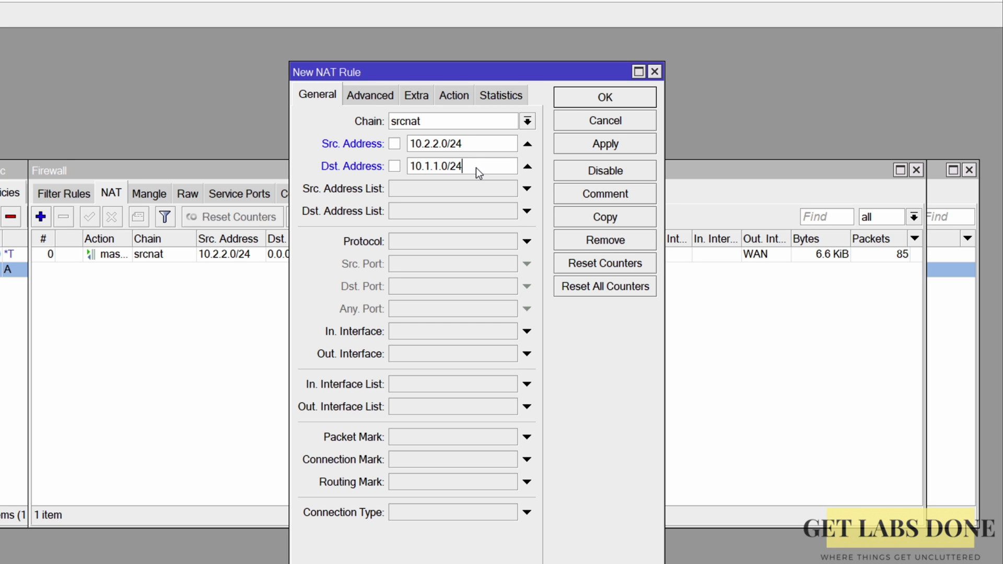
Step: Save the new NAT rule with the accept action and move it above the masquerade rule
click(452, 96)
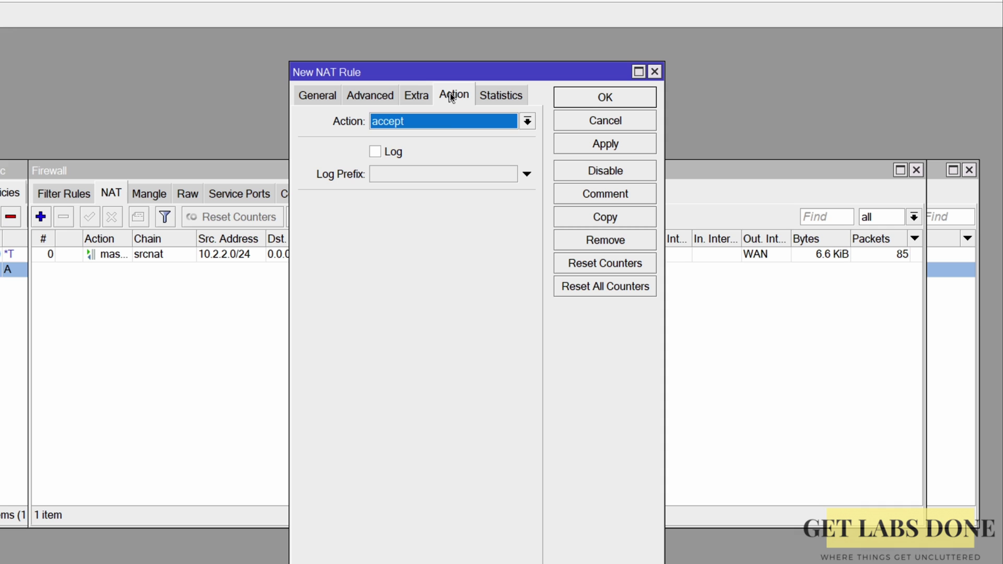
click(446, 124)
click(446, 124)
click(377, 152)
click(625, 97)
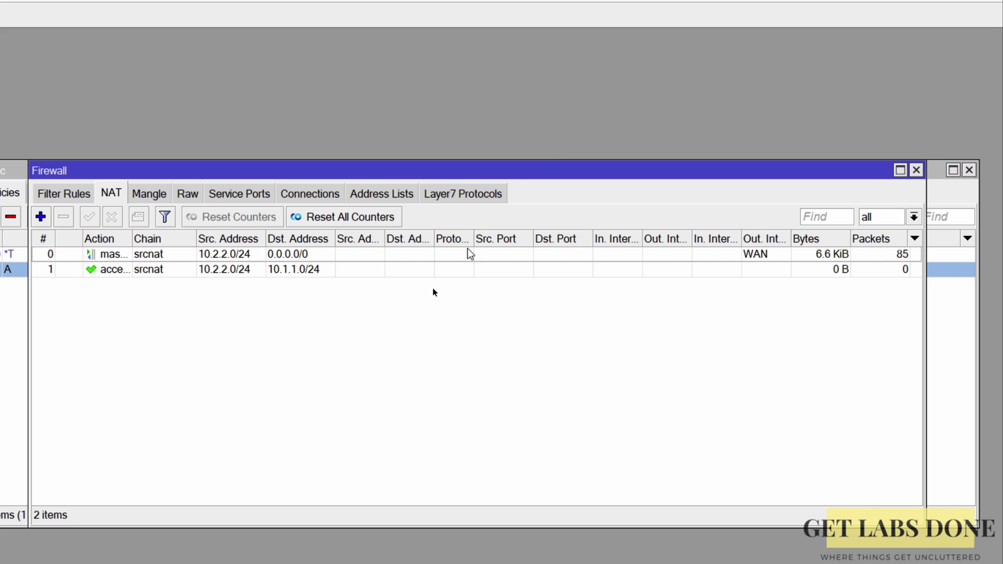
drag(157, 269, 152, 254)
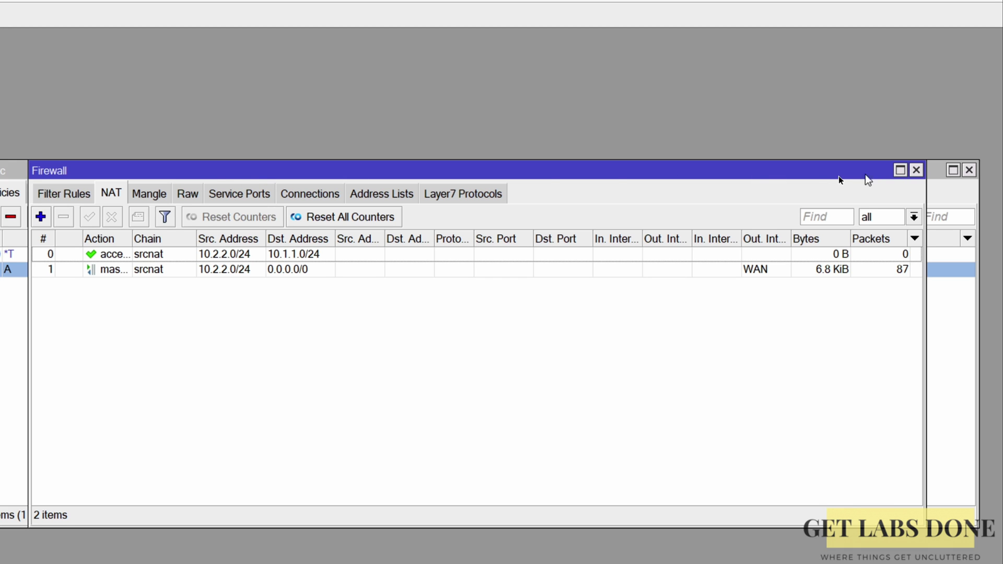
Step: Bring the router's IPsec settings forward and check the active peer's state and the policy's phase 2 state
drag(839, 174, 810, 137)
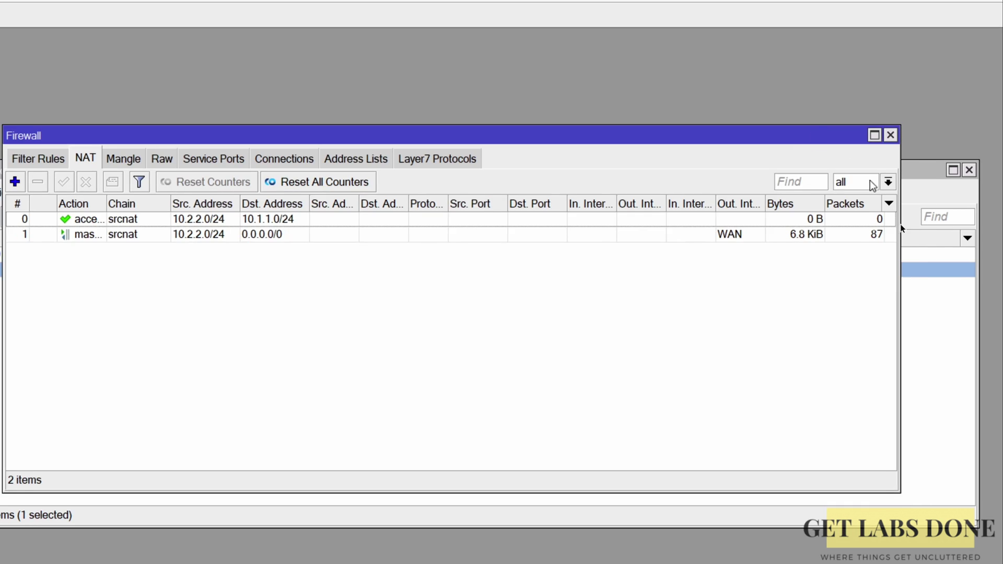
click(933, 287)
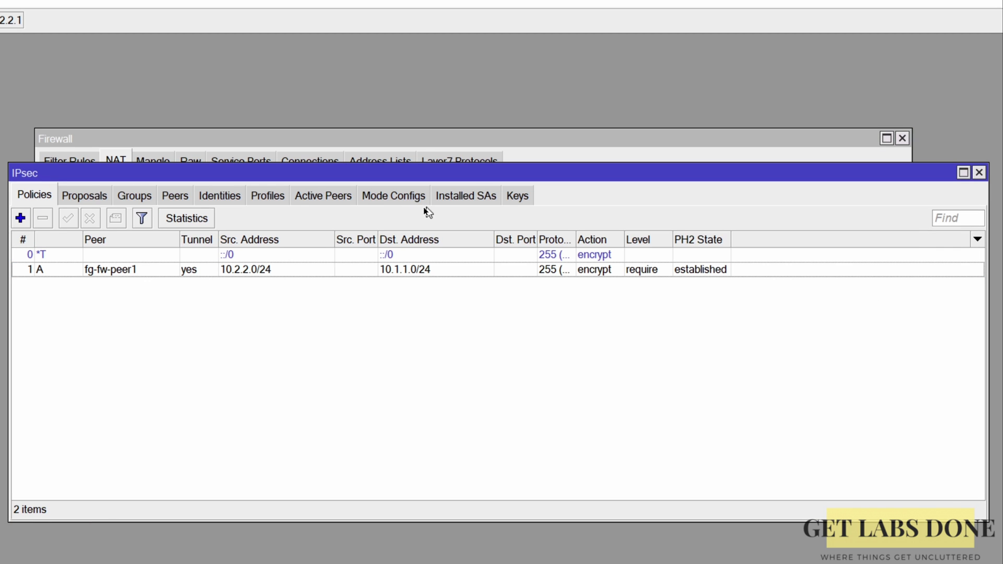
click(326, 199)
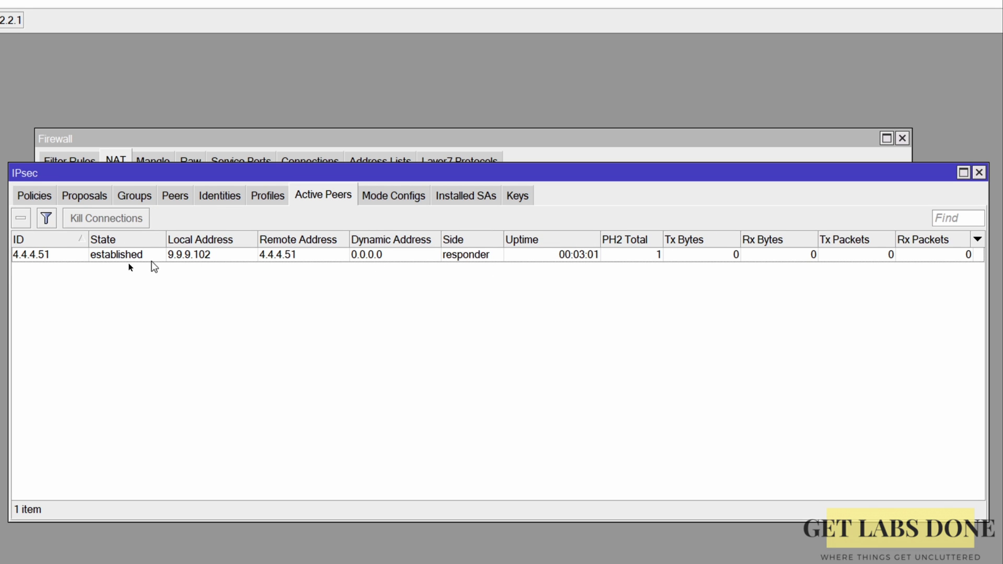
click(52, 199)
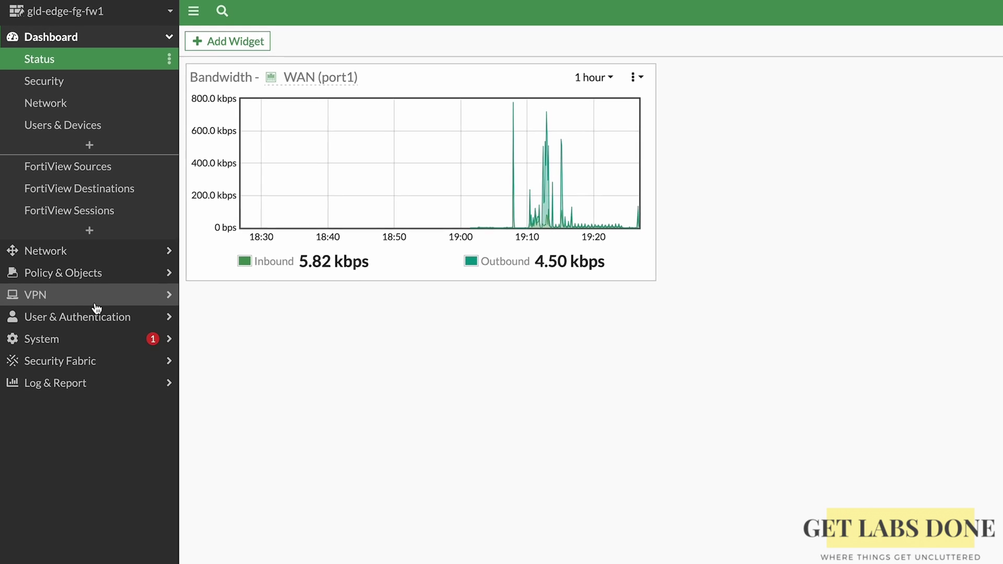
Step: Switch to the FortiGate web interface and add the IPsec monitoring widget to the Status dashboard
click(96, 302)
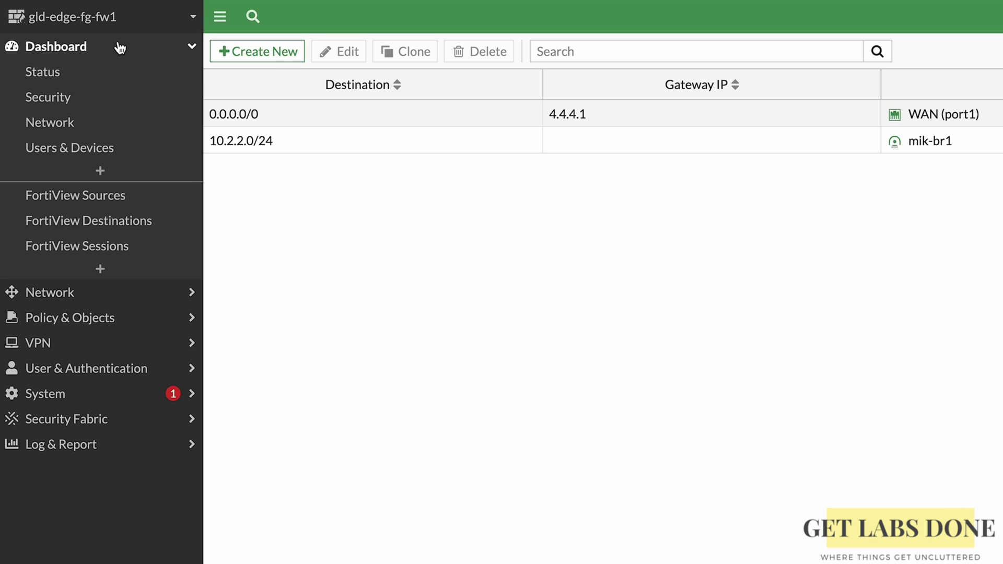
click(97, 73)
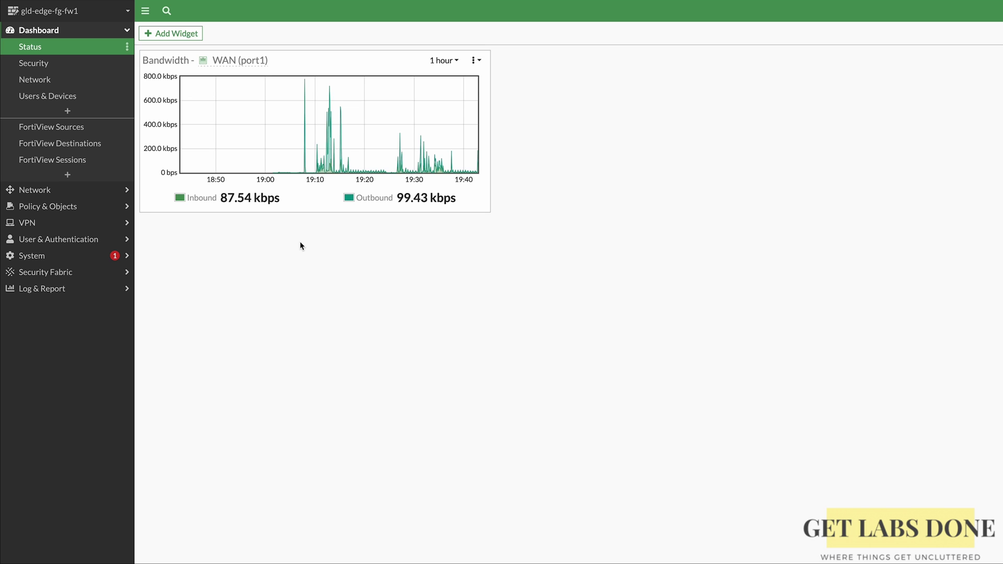
click(188, 35)
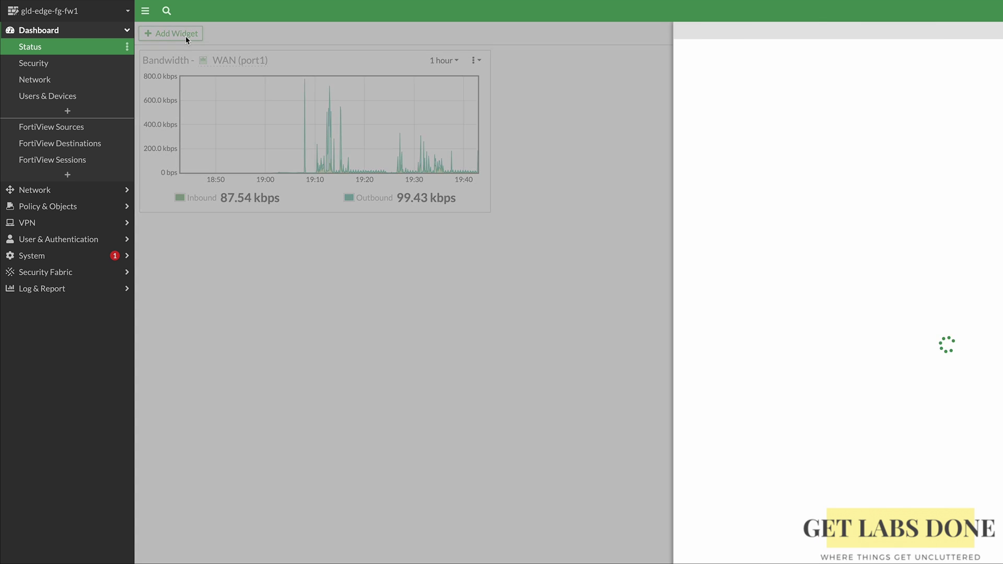
click(790, 62)
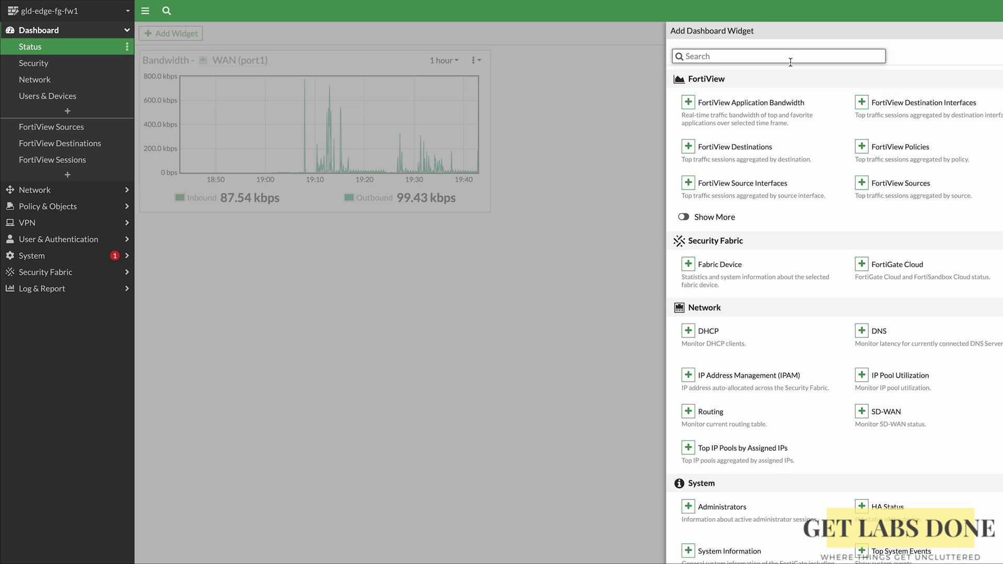
text(ipsec)
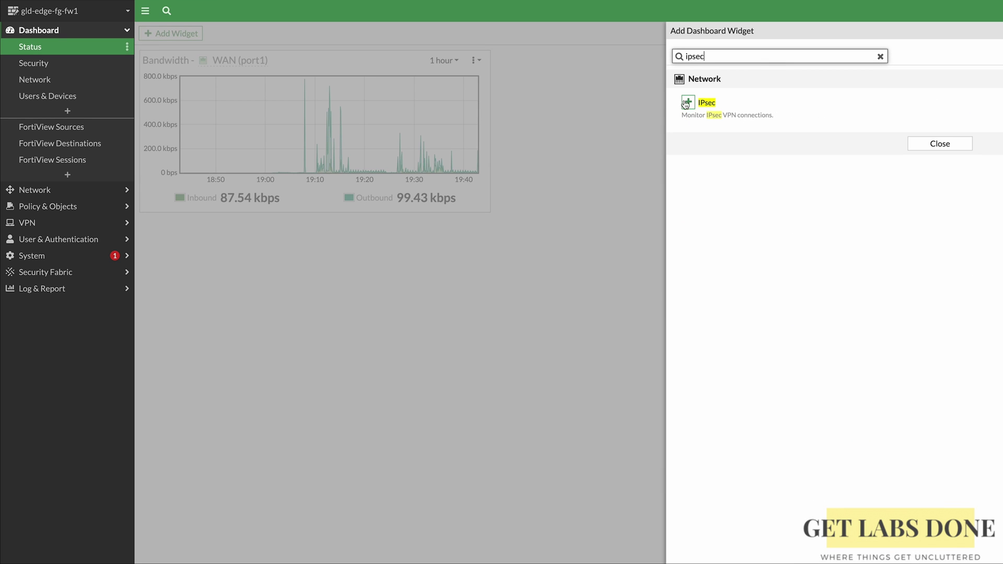
click(686, 102)
click(905, 100)
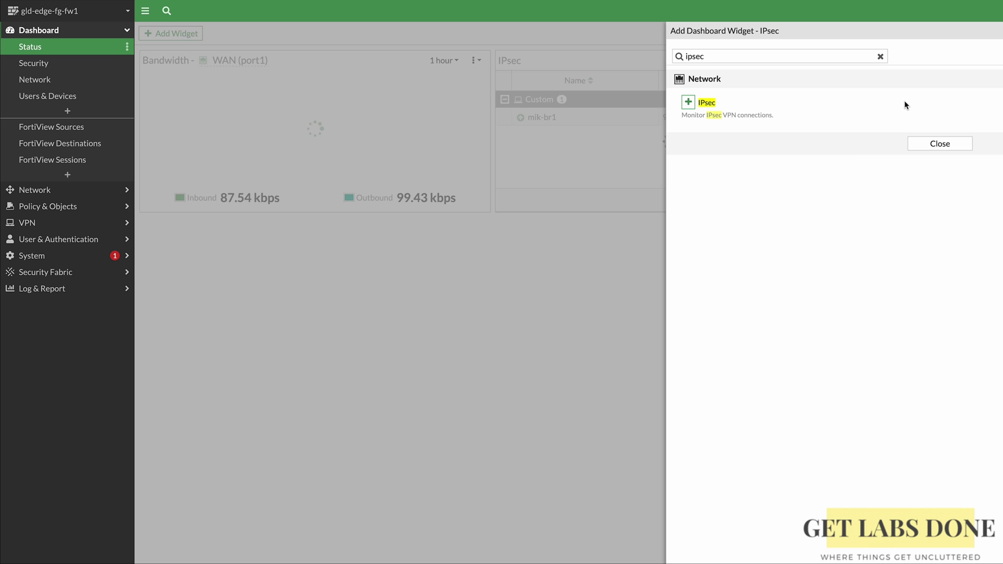
click(958, 149)
Step: Expand the IPsec widget to full view and check the phase 1 and phase 2 status of the mik-br1 tunnel
click(603, 144)
click(609, 144)
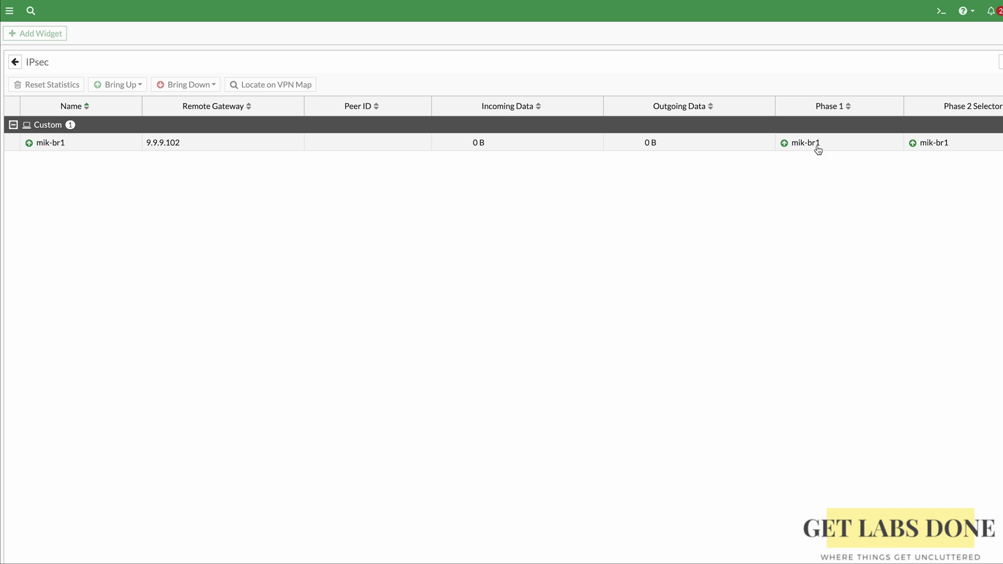
mouse_move(933, 152)
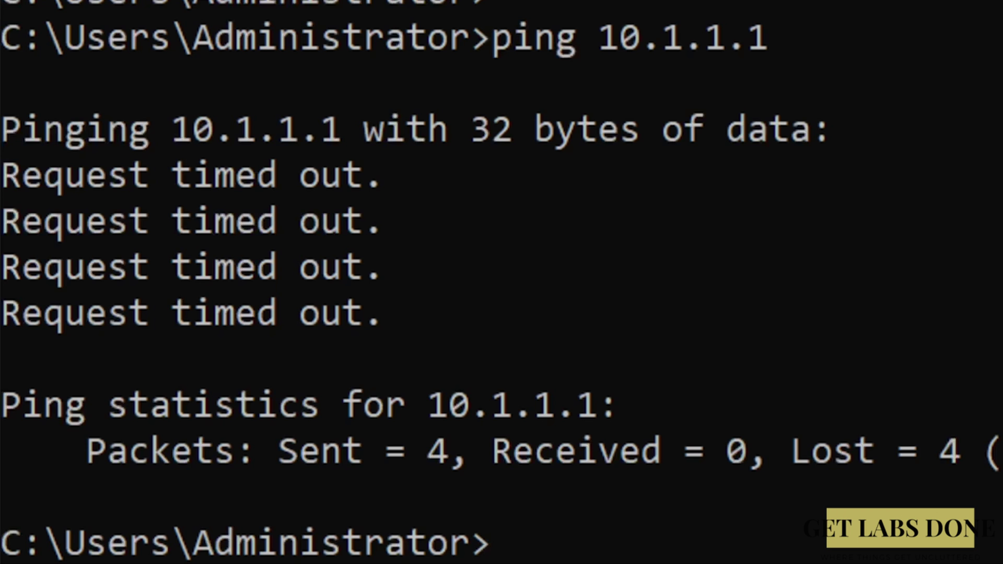
Step: Switch to the Windows command prompt and rerun the ping to 10.1.1.1
key(Up)
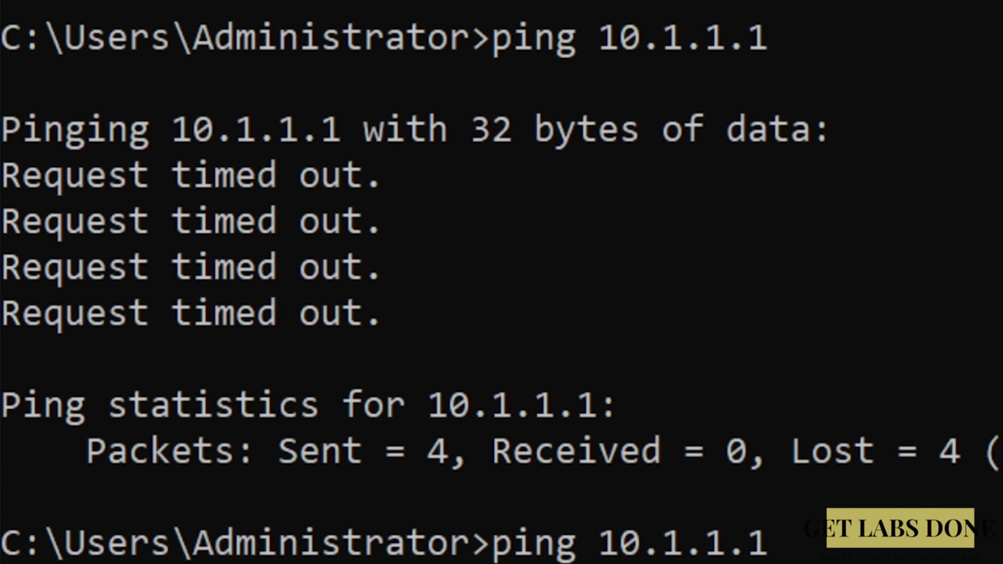
key(Return)
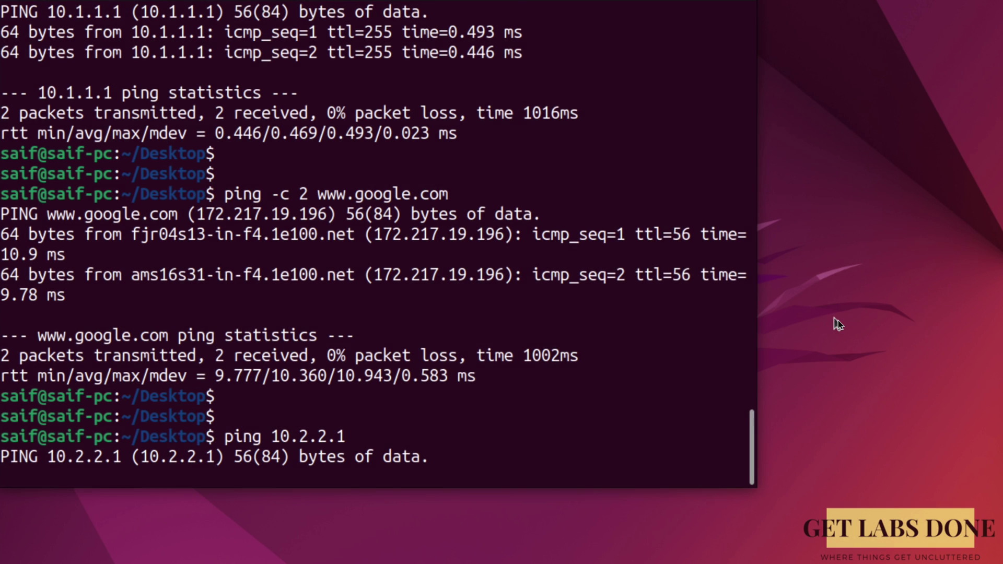
Step: Switch to the Linux terminal, stop the running ping, and start the ping to 10.2.2.1 again
key(alt+c)
key(alt+c)
key(ctrl+c)
key(Return)
key(Return)
key(Return)
key(Return)
key(Return)
key(Return)
key(Up)
key(Return)
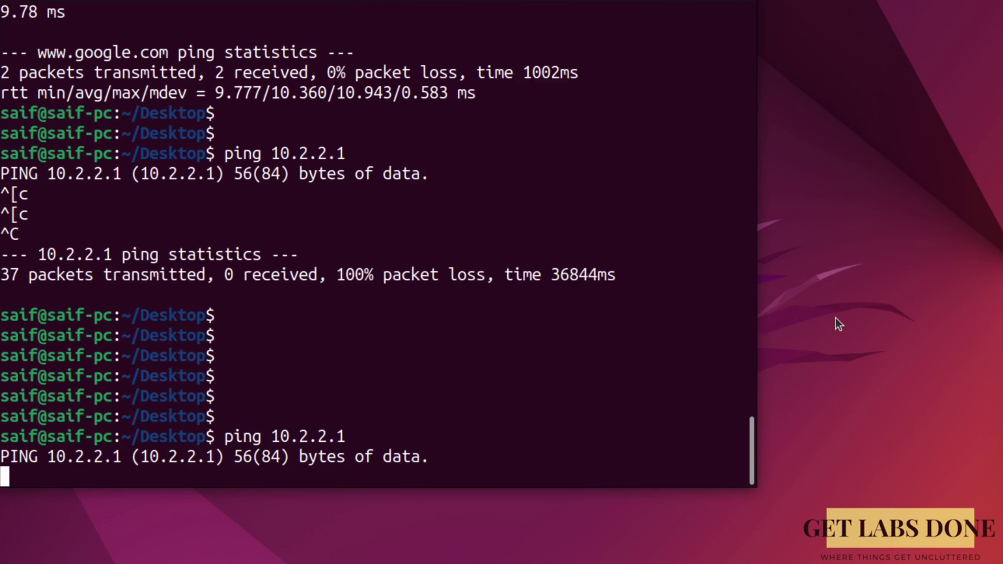